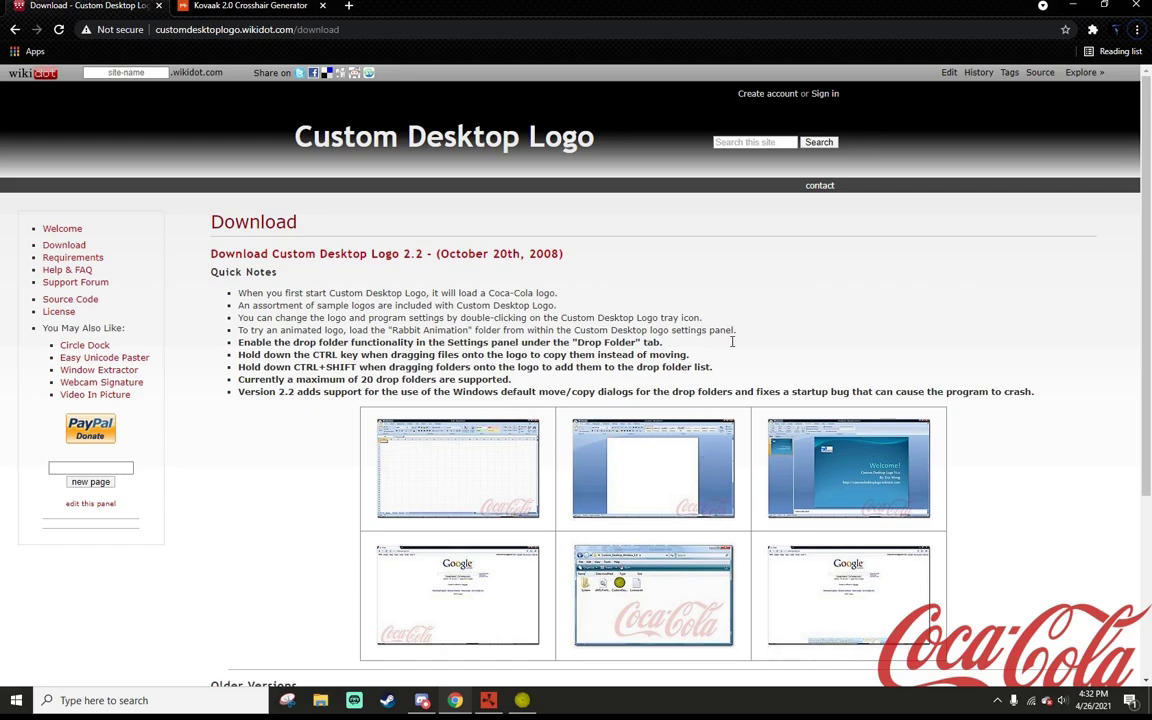
# Step: Switch to the Kovaak 2.0 Crosshair Generator page and download the red triangle crosshair as a PNG
pyautogui.click(212, 6)
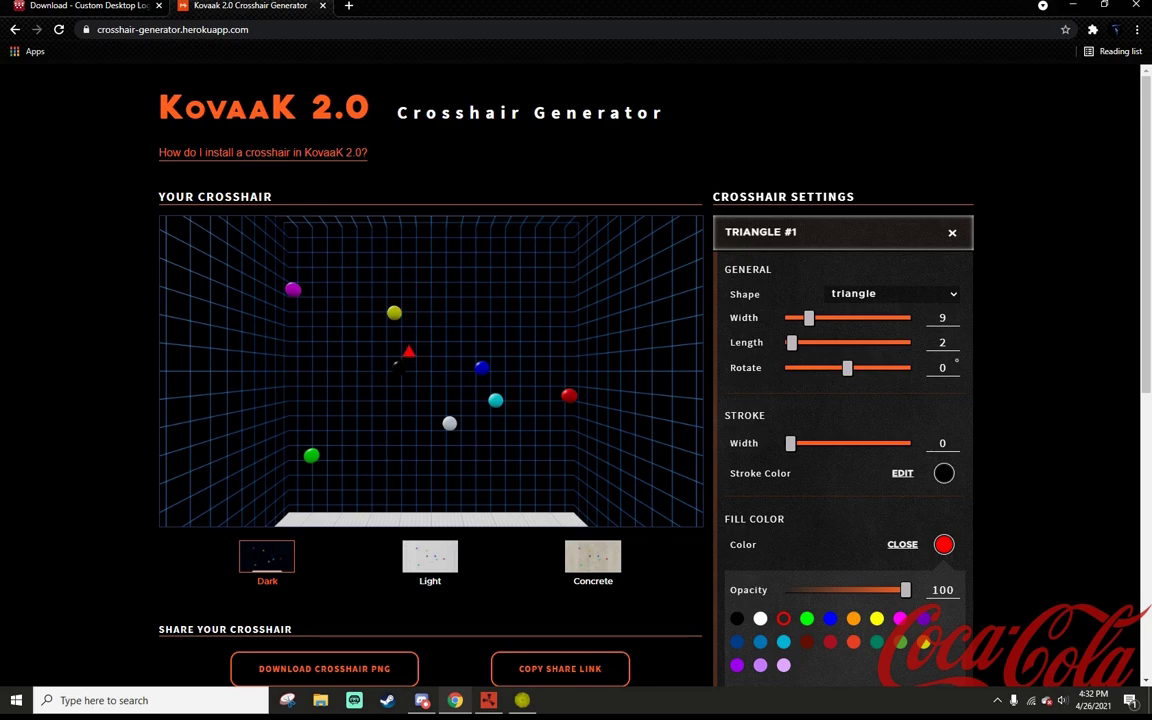
pyautogui.click(830, 293)
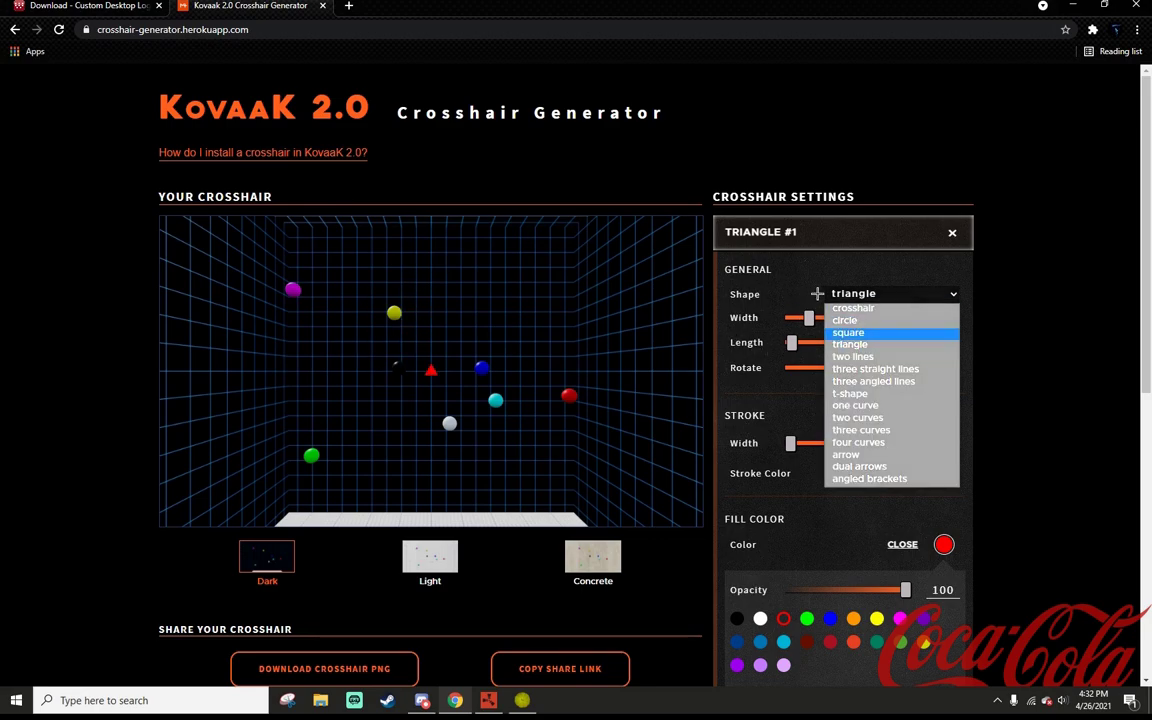
pyautogui.click(852, 270)
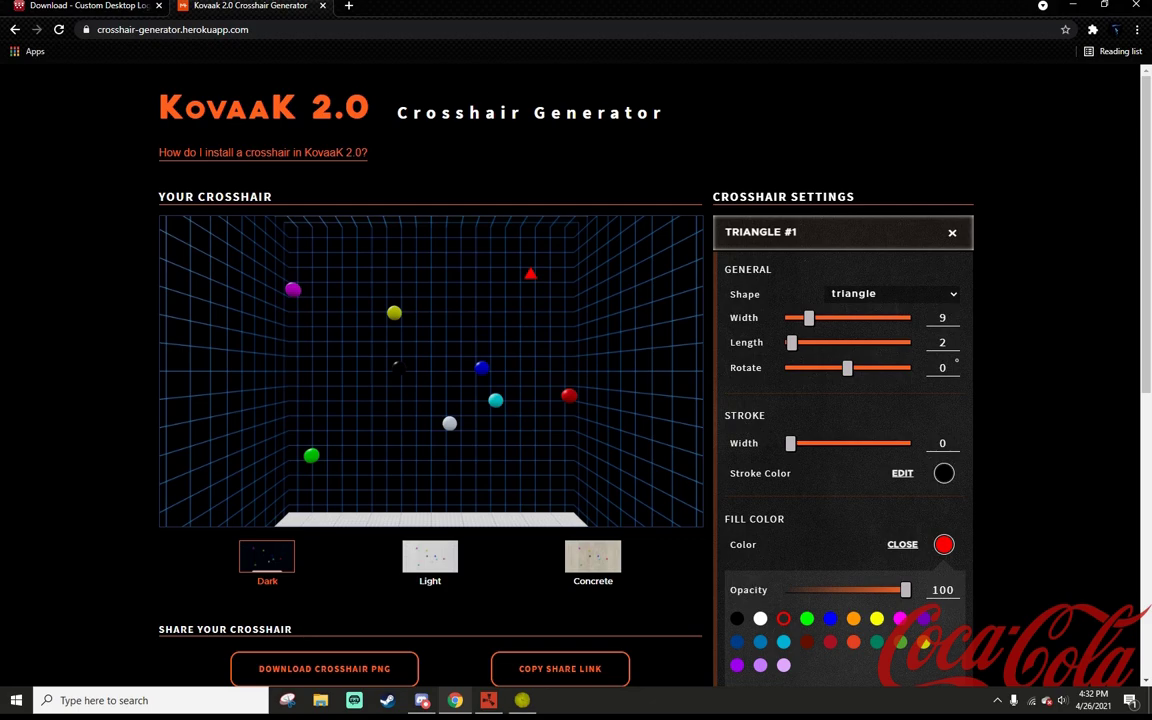
pyautogui.scroll(-1, 530, 273)
pyautogui.scroll(1, 545, 310)
pyautogui.scroll(-2, 460, 560)
pyautogui.click(367, 590)
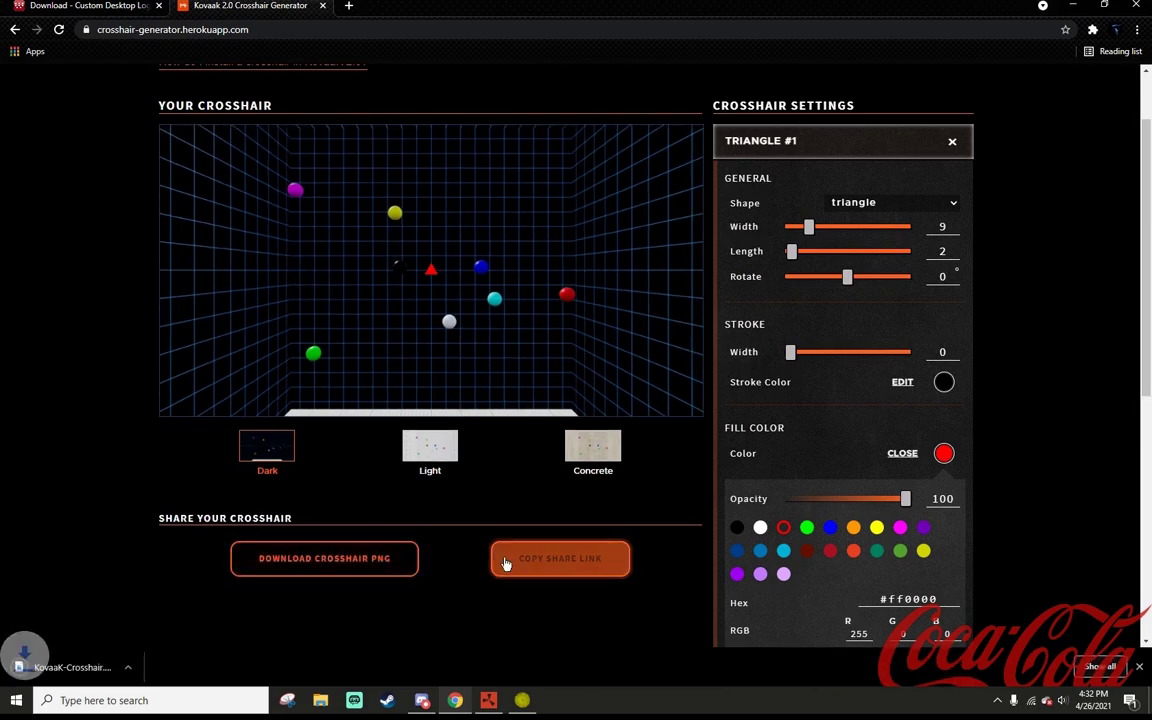
# Step: Show the downloaded KovaaK-Crosshair.png in its folder and rename it to kovaaks-triangle-red
pyautogui.click(145, 667)
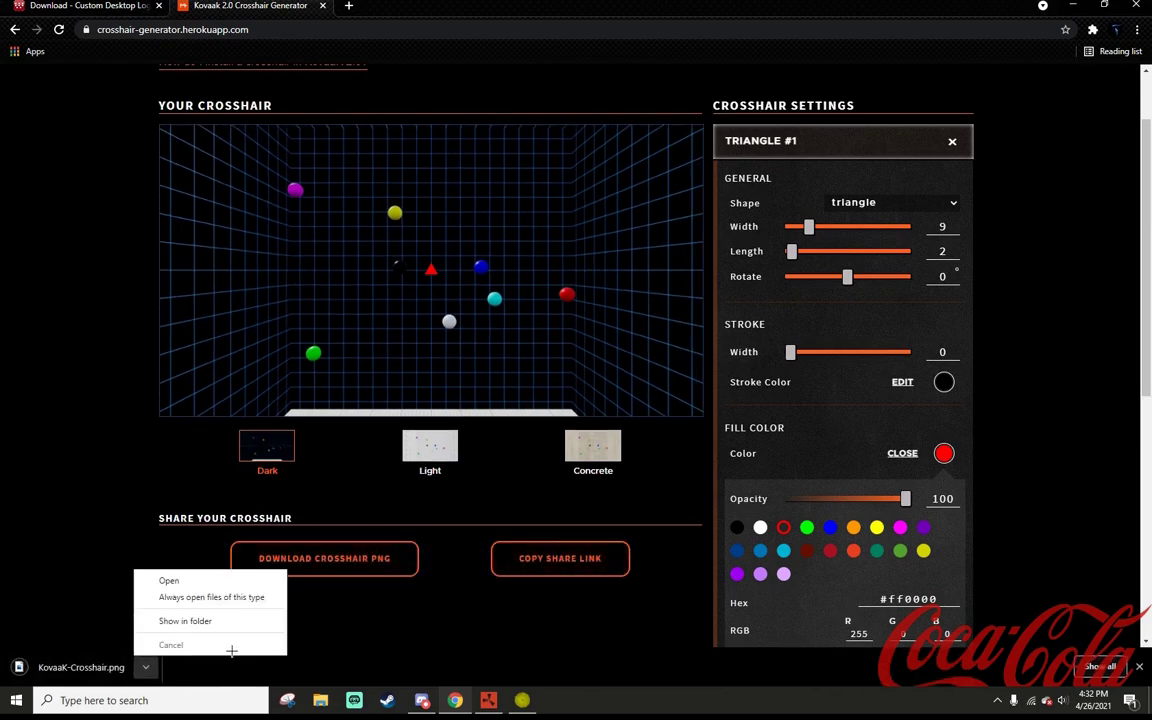
pyautogui.click(215, 621)
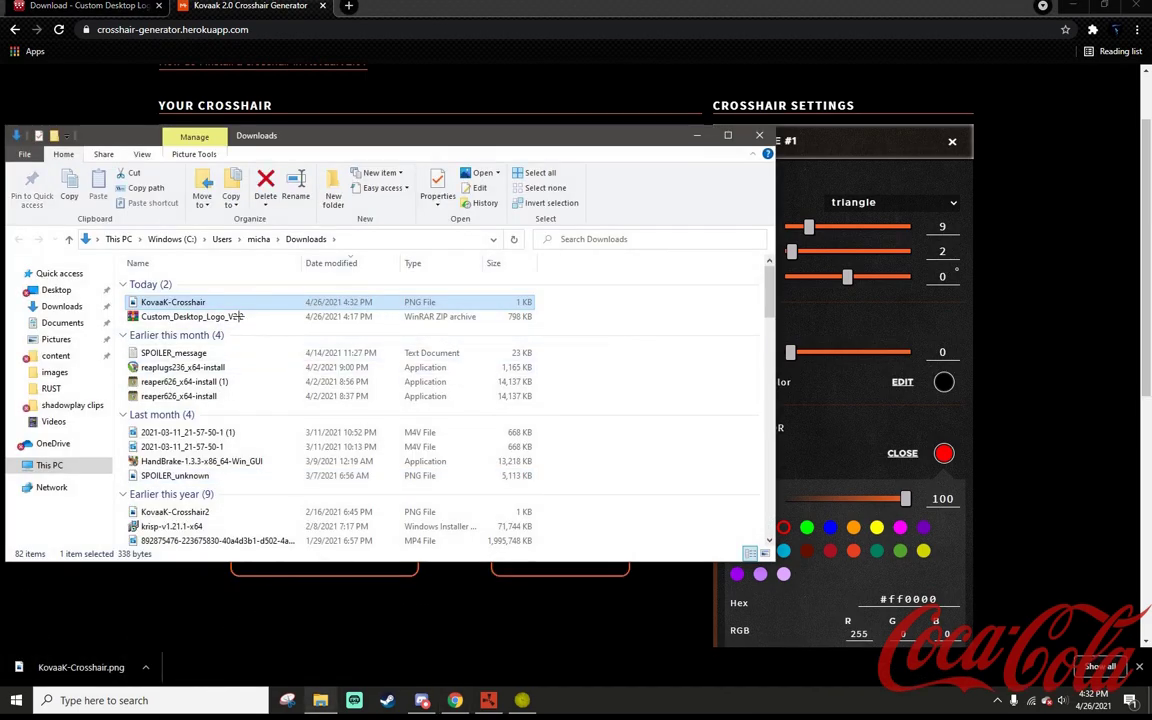
pyautogui.press('F2')
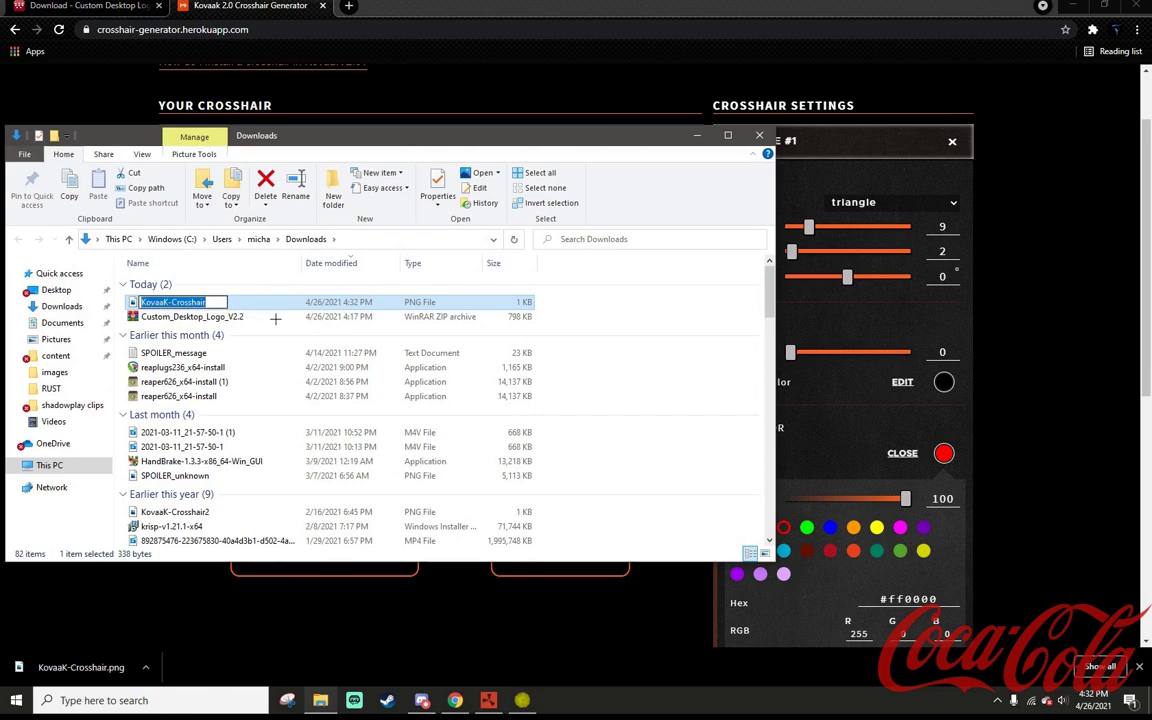
pyautogui.write('kovaaks-t')
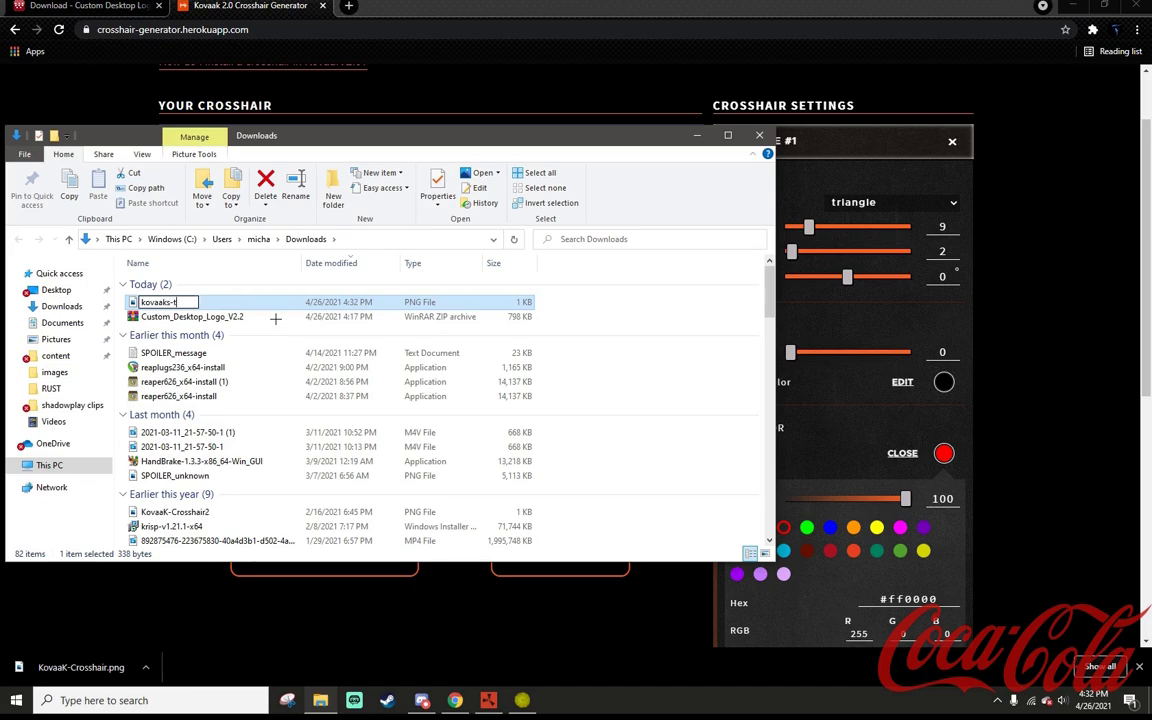
pyautogui.write('riangle--red')
pyautogui.press('BackSpace')
pyautogui.press('BackSpace')
pyautogui.press('BackSpace')
pyautogui.write('e')
pyautogui.press('BackSpace')
pyautogui.press('BackSpace')
pyautogui.write('red')
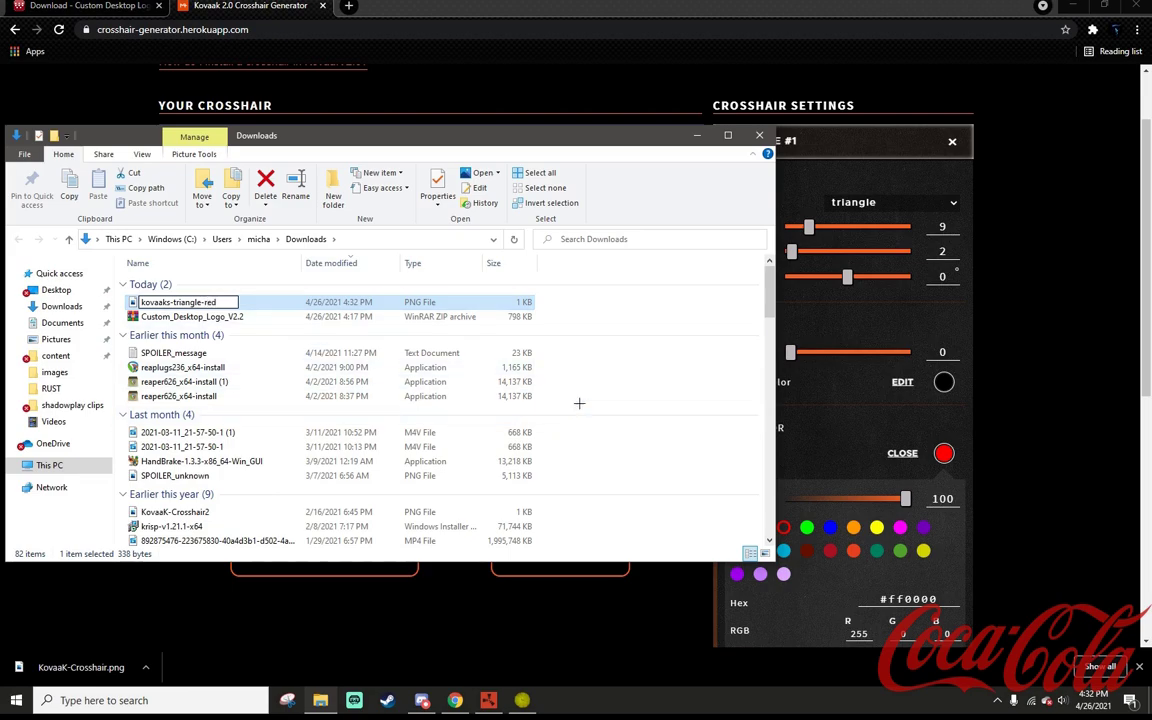
pyautogui.press('Return')
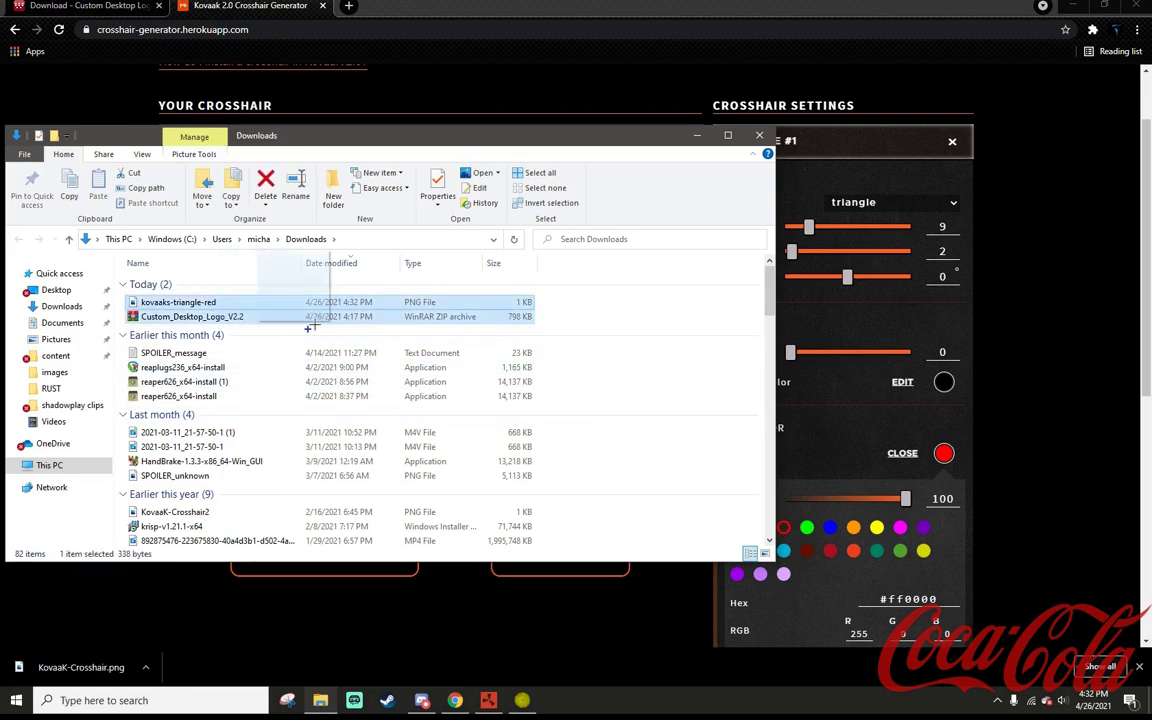
# Step: Take the kovaaks-triangle-red image out of the Downloads folder and close the folder window
pyautogui.press('Delete')
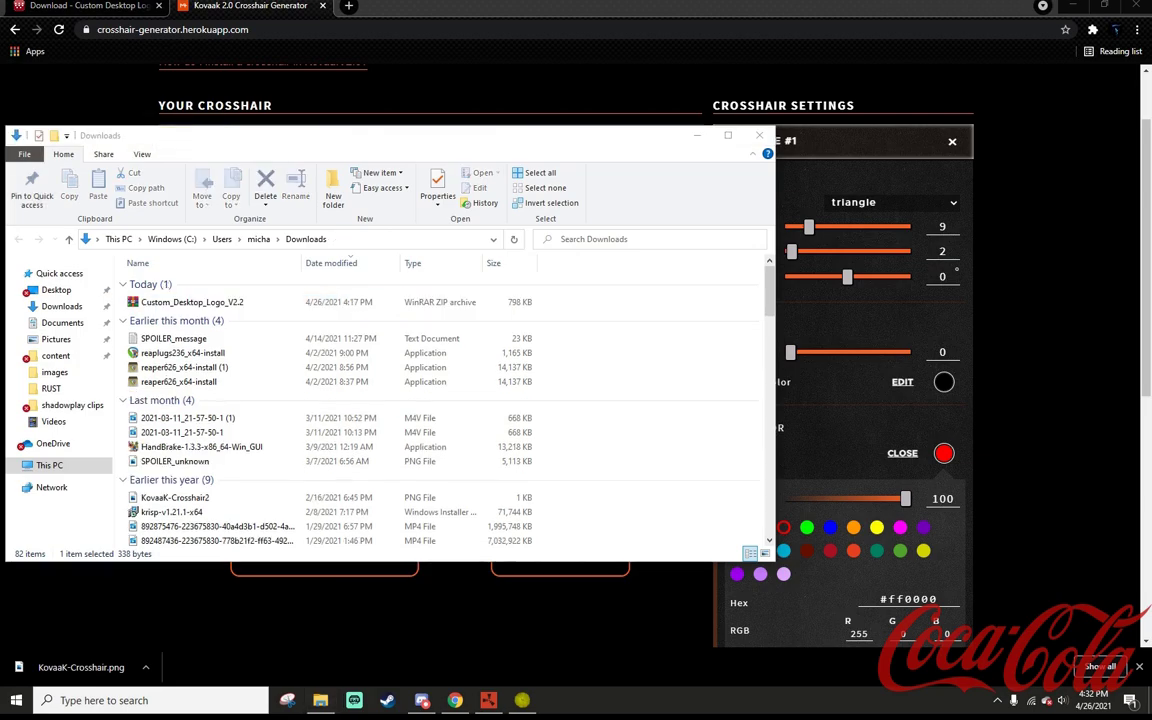
pyautogui.click(760, 137)
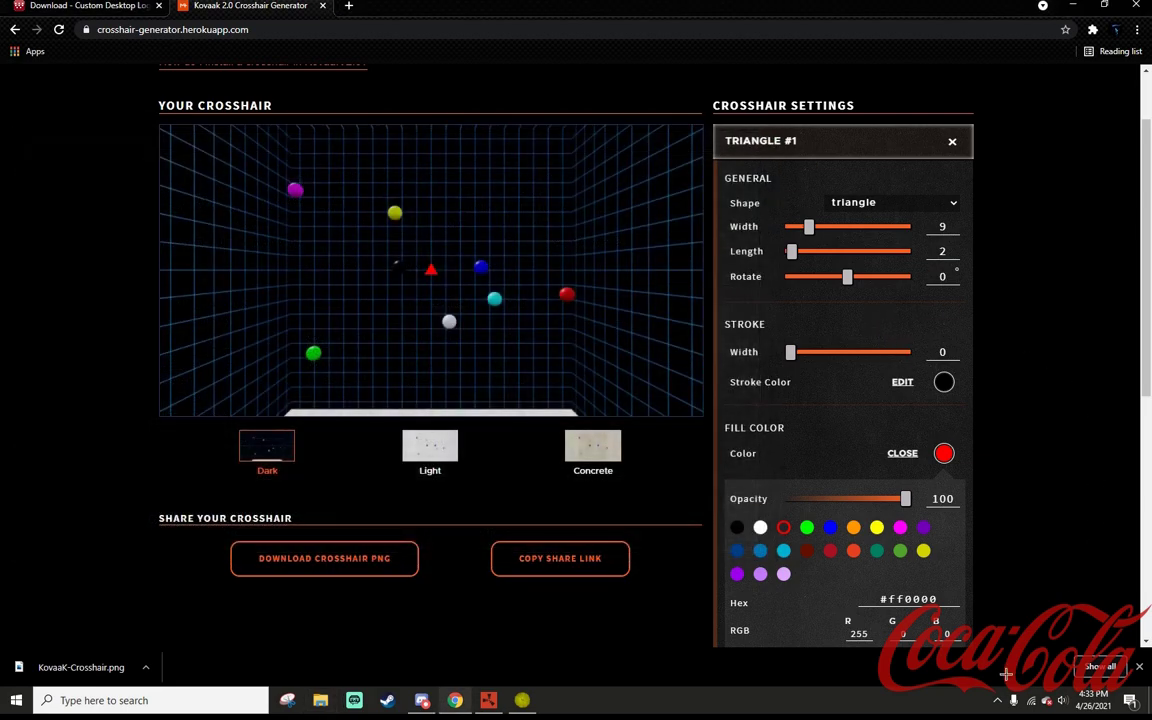
# Step: Open the Custom Desktop Logo settings, place the window near the middle of the screen, and start changing the image folder
pyautogui.rightClick(924, 585)
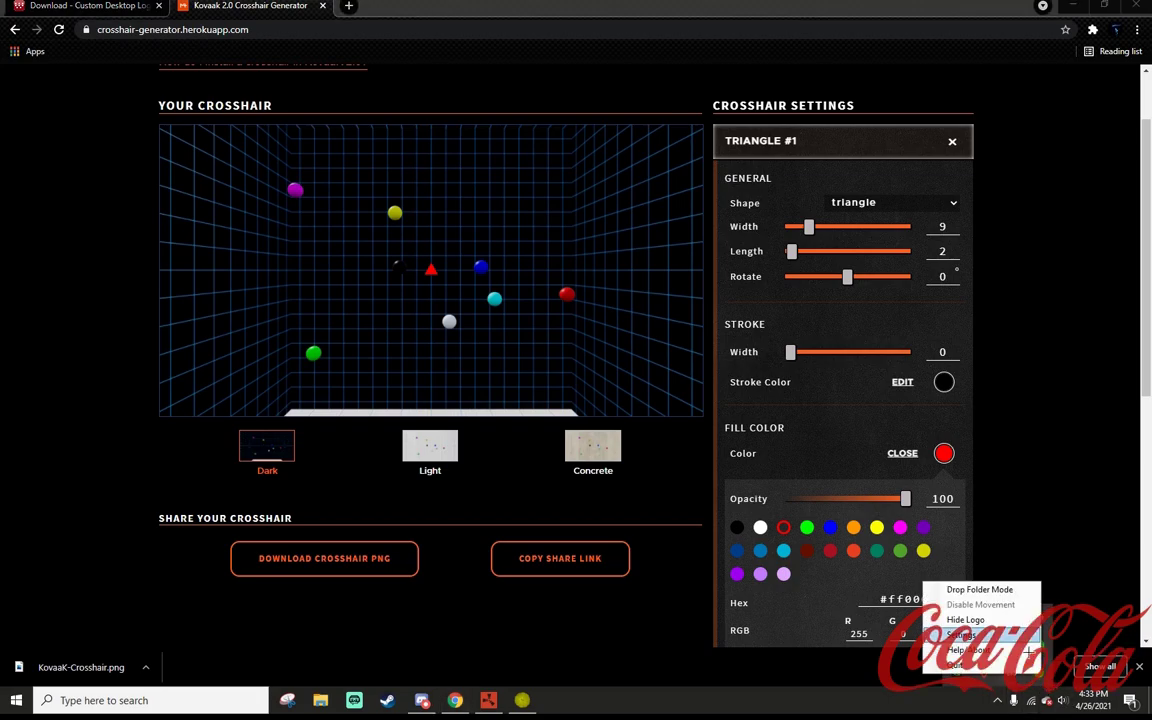
pyautogui.click(966, 635)
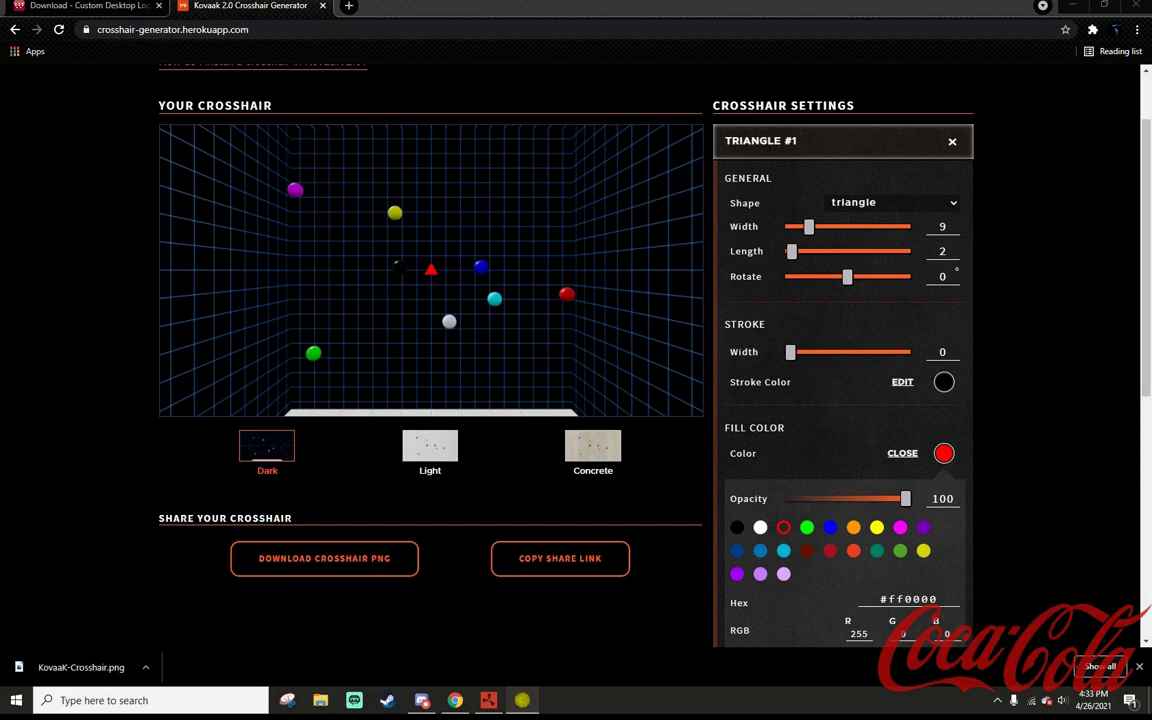
pyautogui.moveTo(1118, 298); pyautogui.dragTo(548, 175)
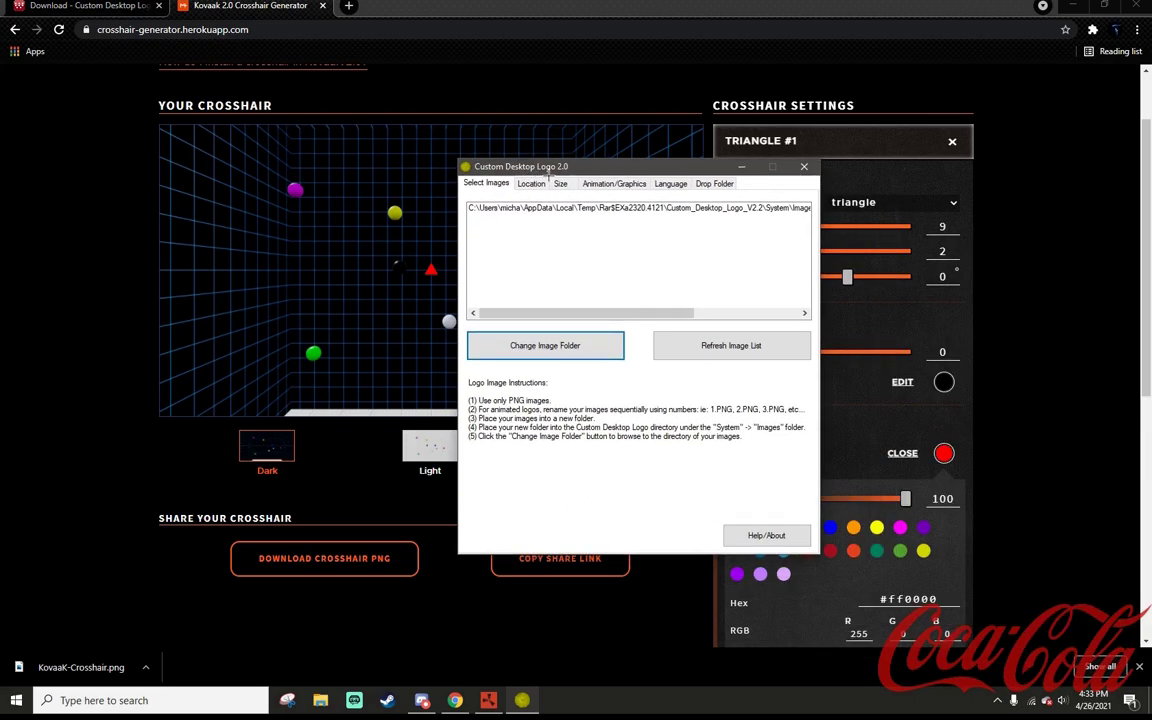
pyautogui.moveTo(652, 167); pyautogui.dragTo(539, 162)
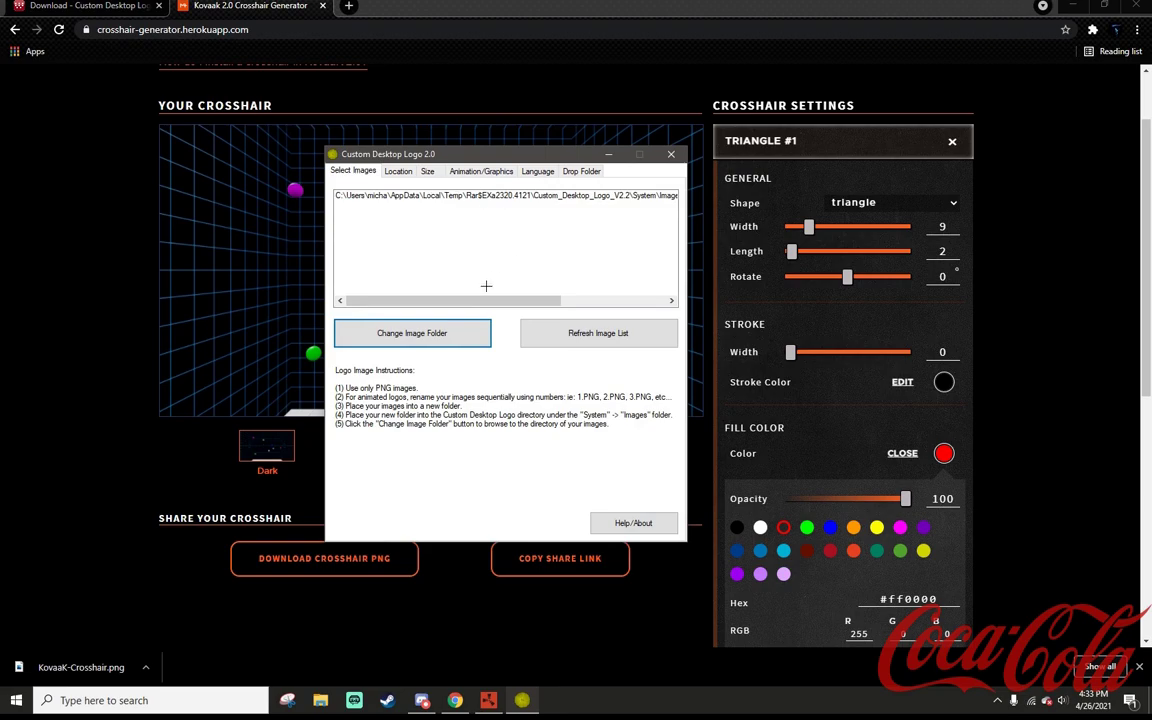
pyautogui.click(446, 340)
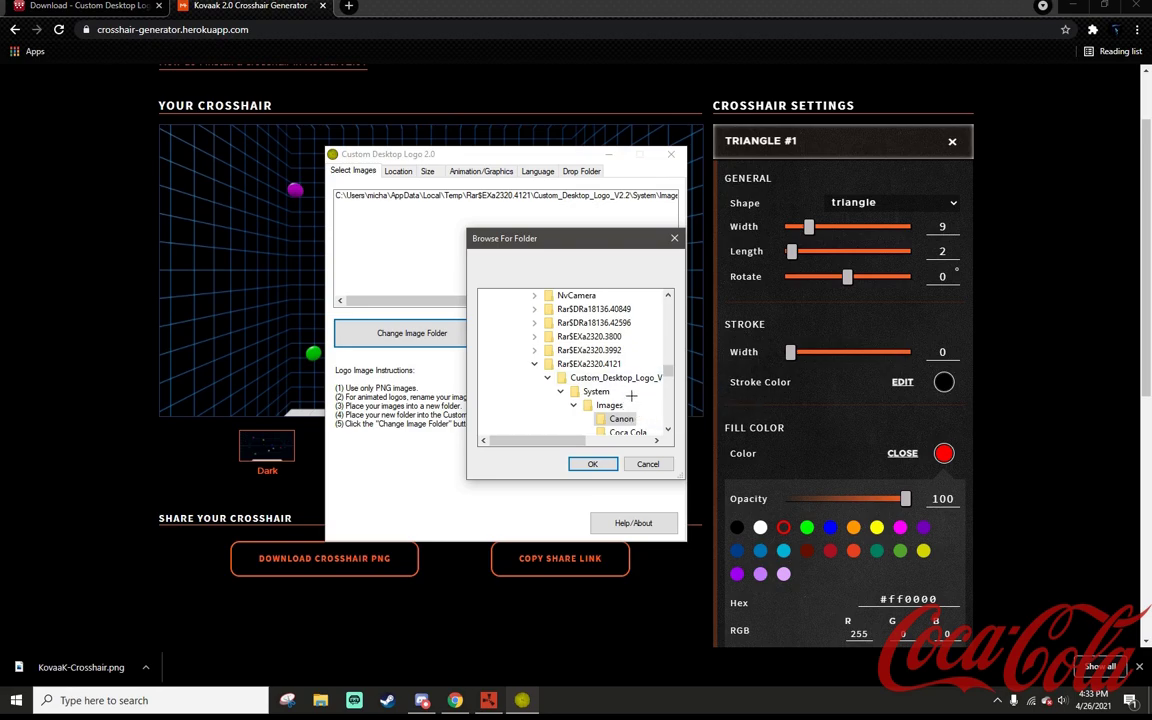
# Step: Examine the logo folders under Custom_Desktop_Logo_V2.2 > System > Images and the options available for the Coca Cola folder
pyautogui.scroll(-2, 676, 385)
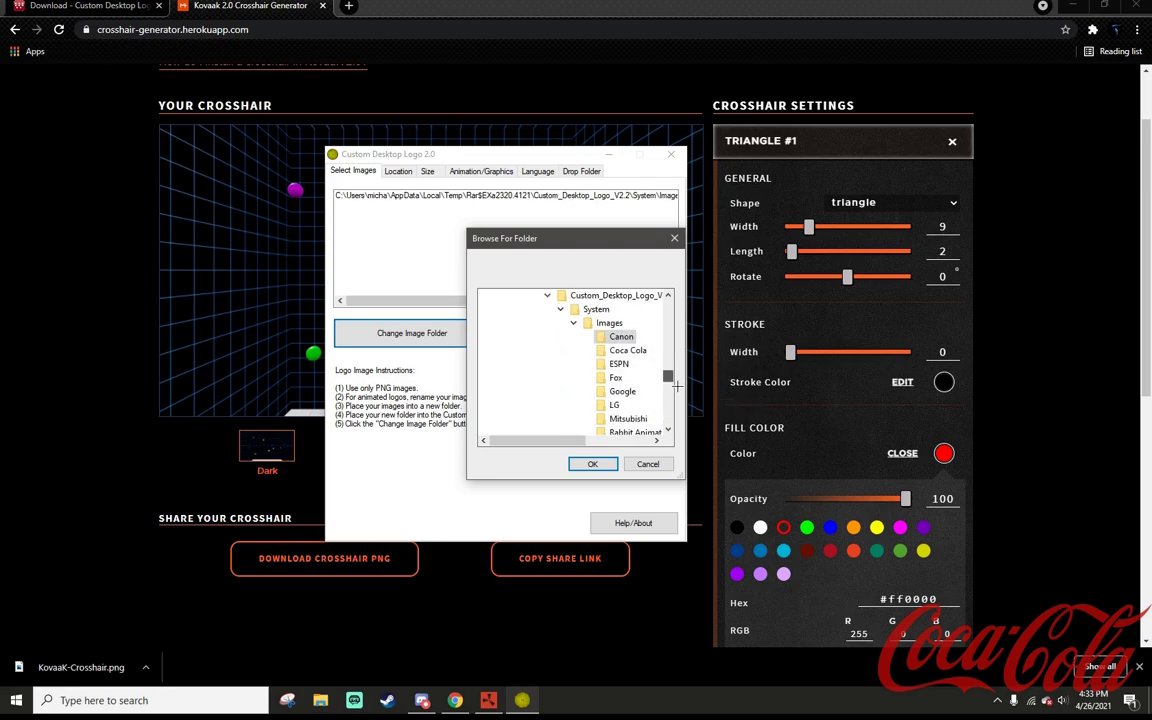
pyautogui.scroll(-1, 676, 385)
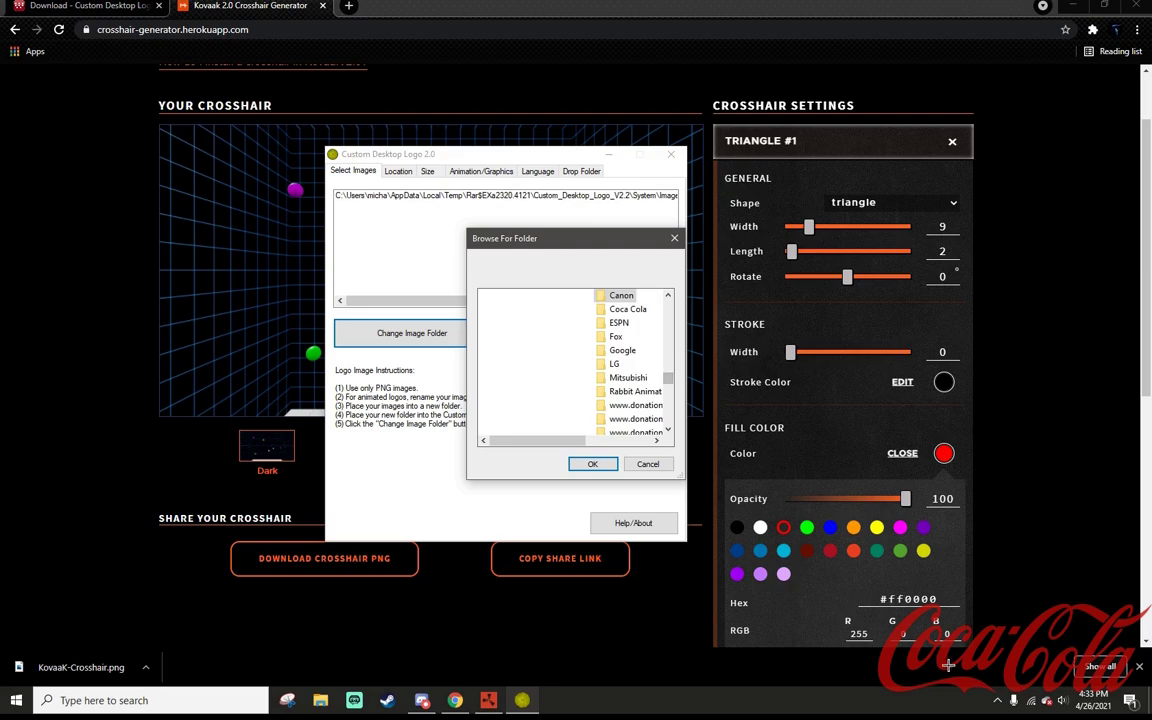
pyautogui.click(1139, 666)
pyautogui.scroll(3, 641, 364)
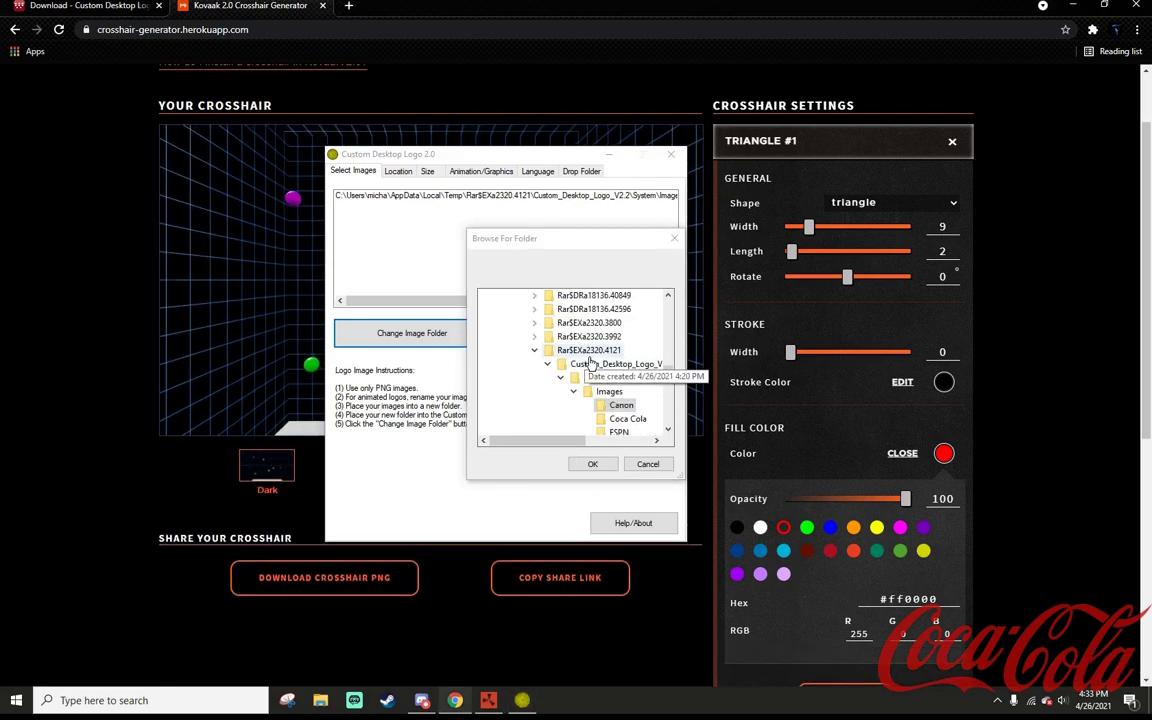
pyautogui.click(598, 365)
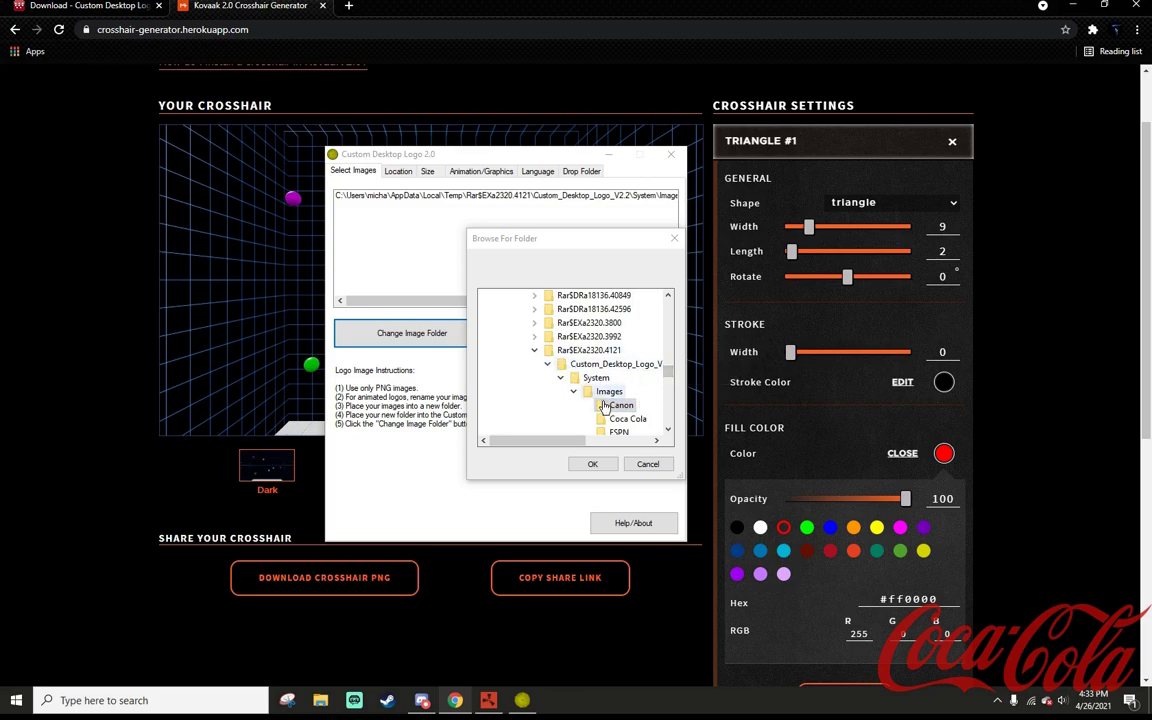
pyautogui.moveTo(670, 374); pyautogui.dragTo(677, 385)
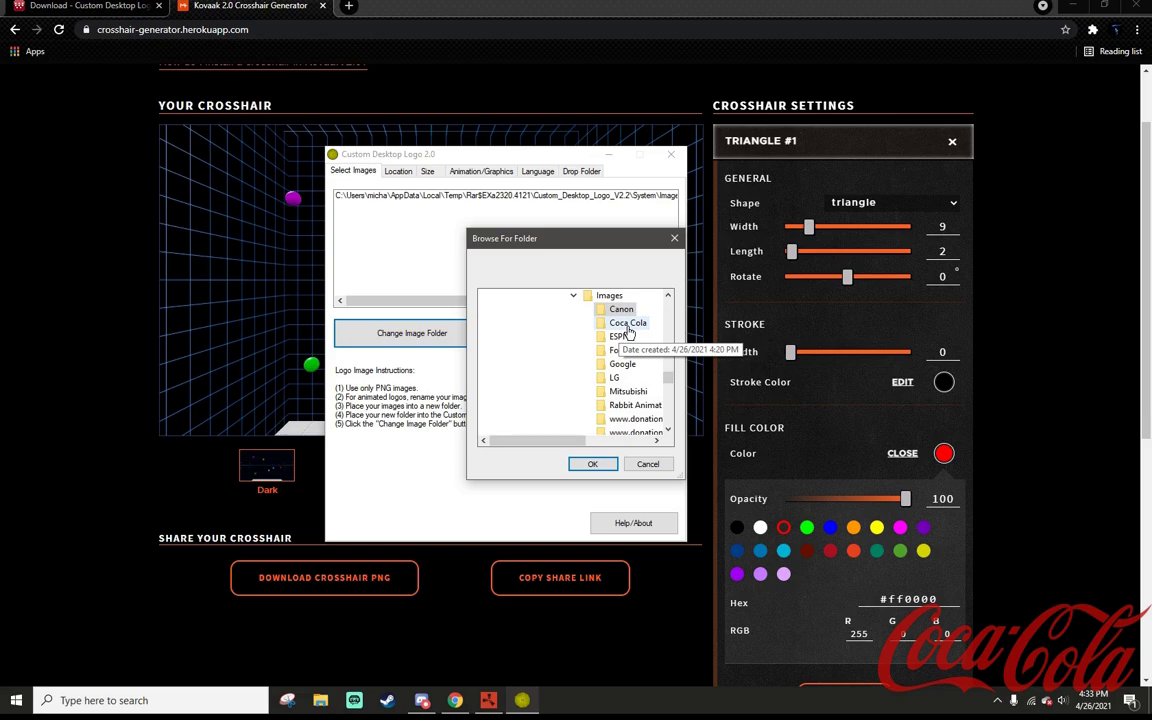
pyautogui.click(627, 327)
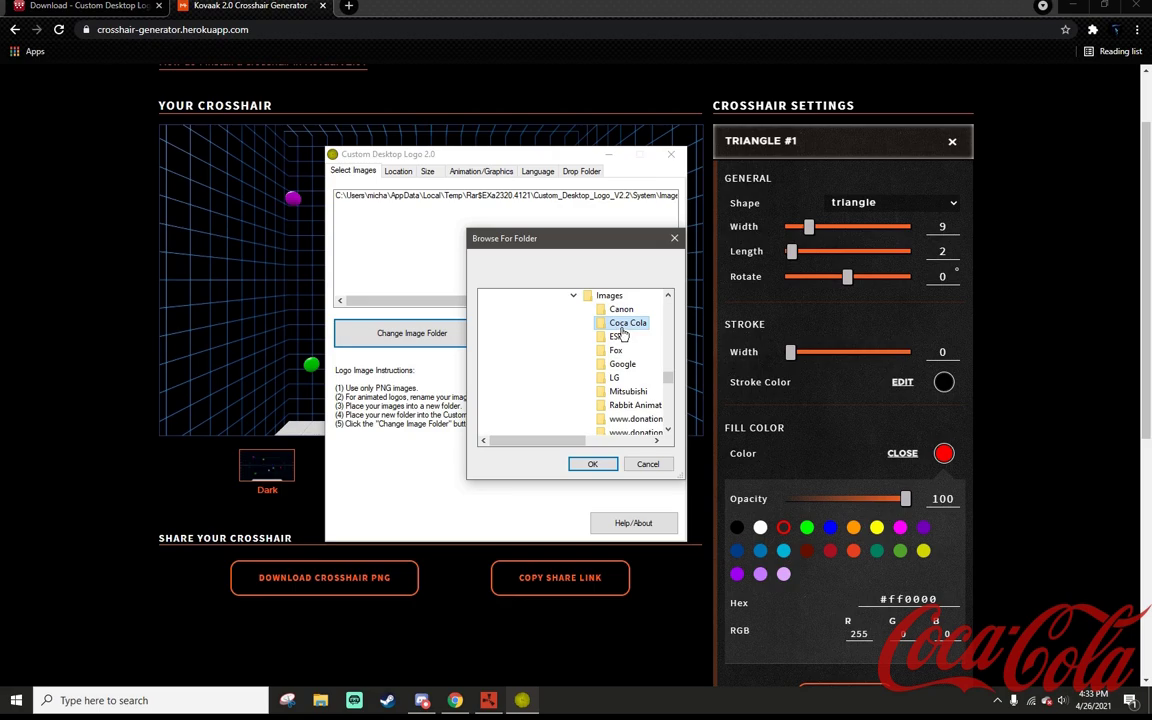
pyautogui.rightClick(622, 333)
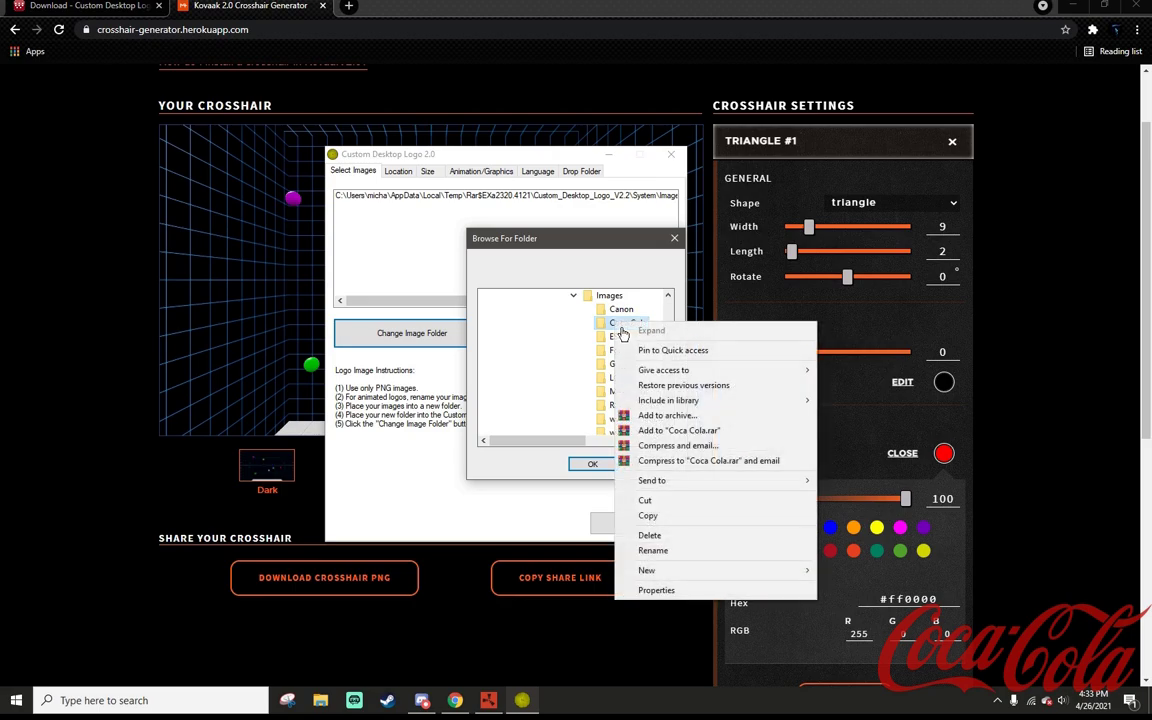
pyautogui.click(592, 338)
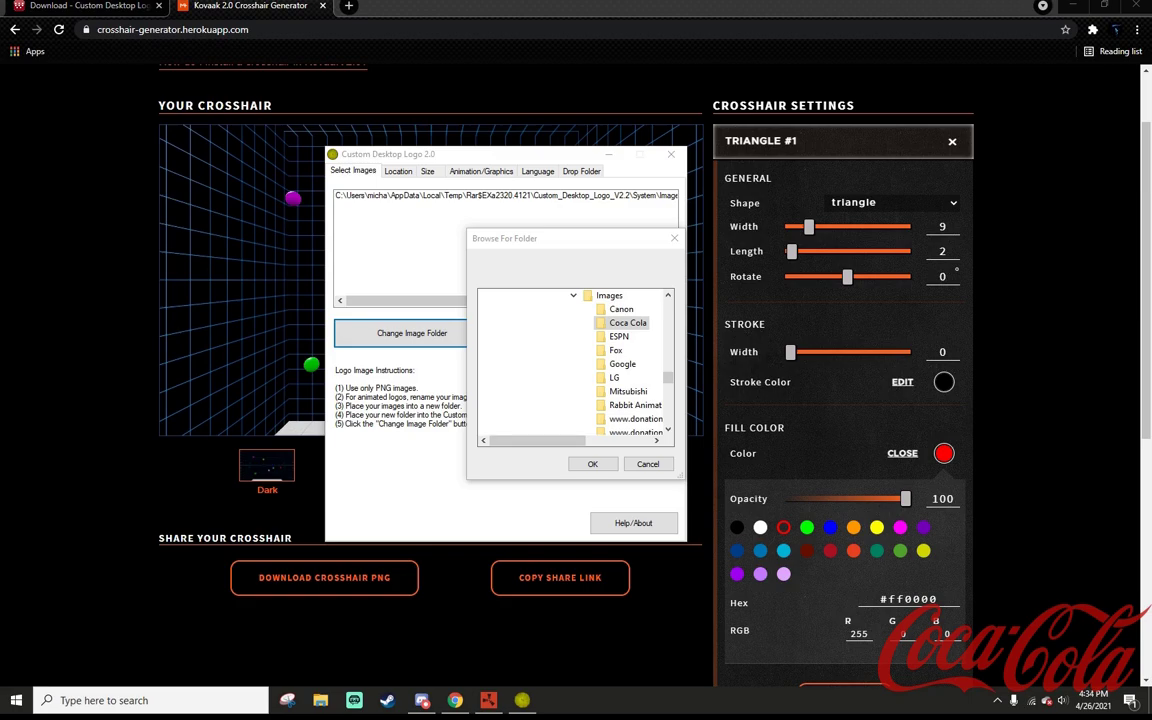
pyautogui.hotkey('alt', 'Tab')
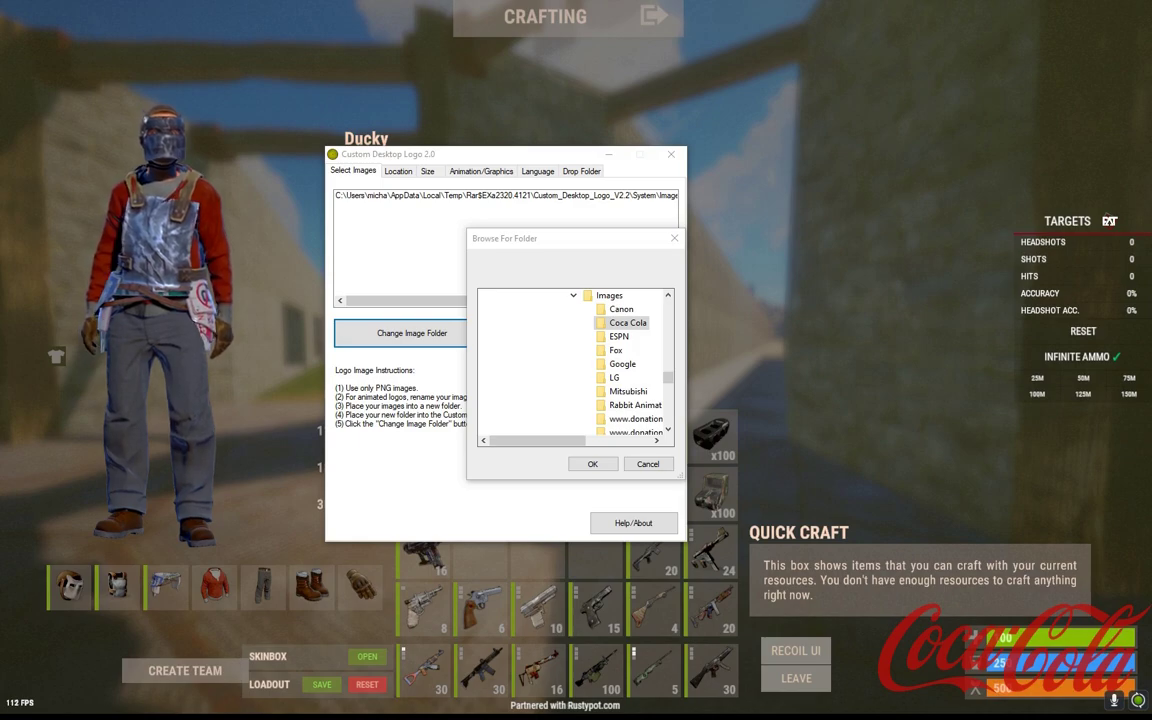
pyautogui.hotkey('alt', 'Tab')
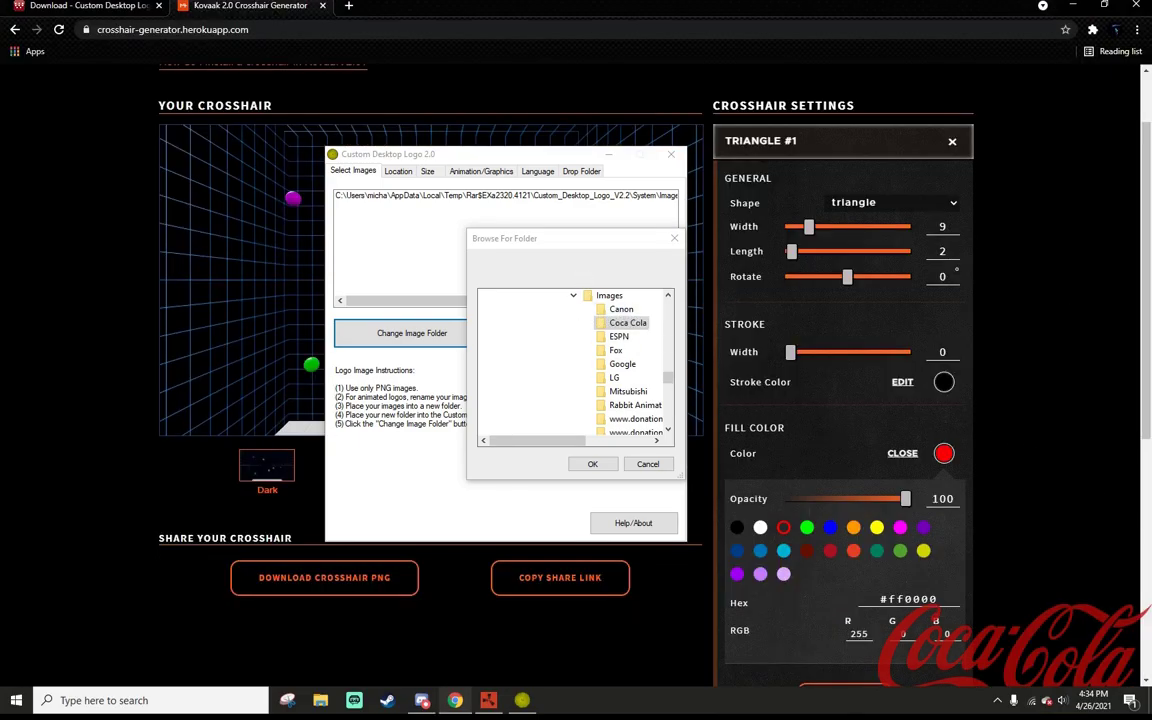
pyautogui.hotkey('alt', 'Tab')
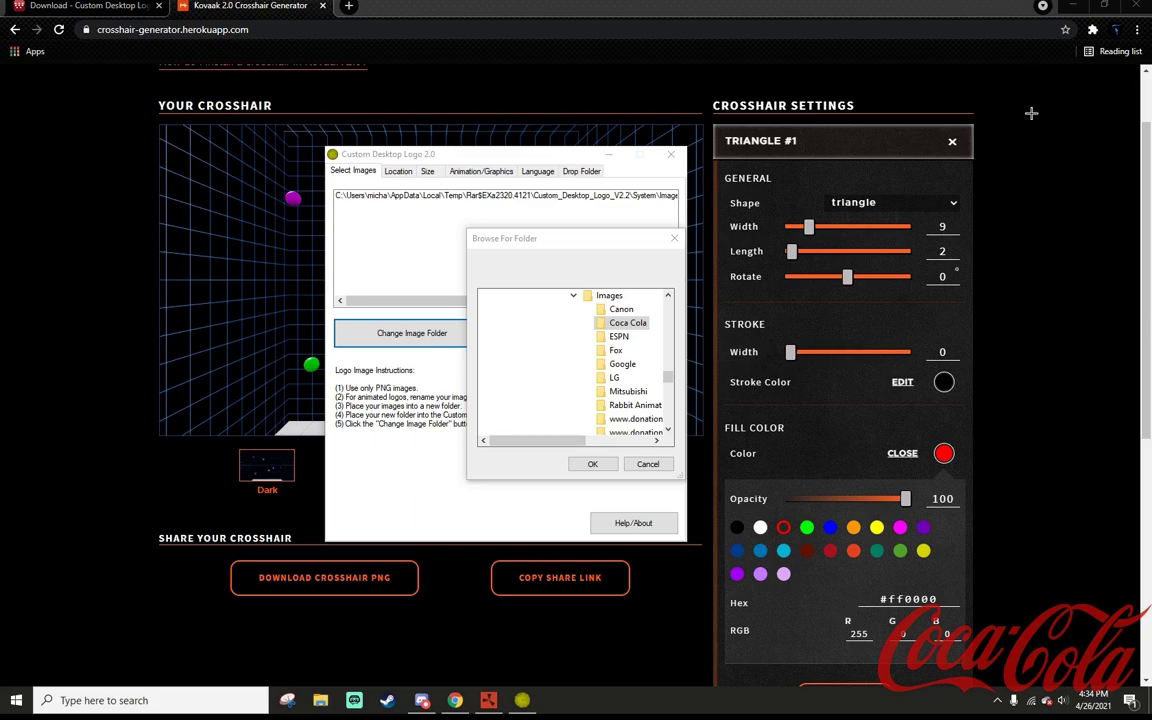
# Step: Search the computer for kovaaks-triangle-red and open the matching file folder
pyautogui.press('super')
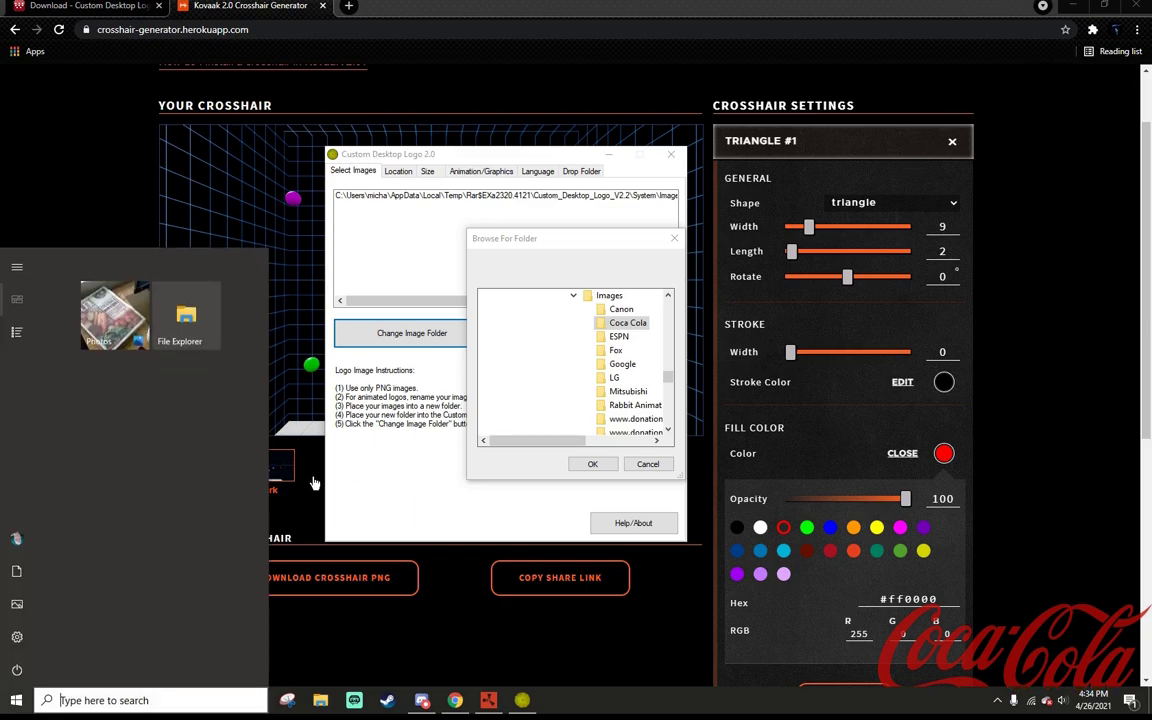
pyautogui.write('kovaaks-triangle-red')
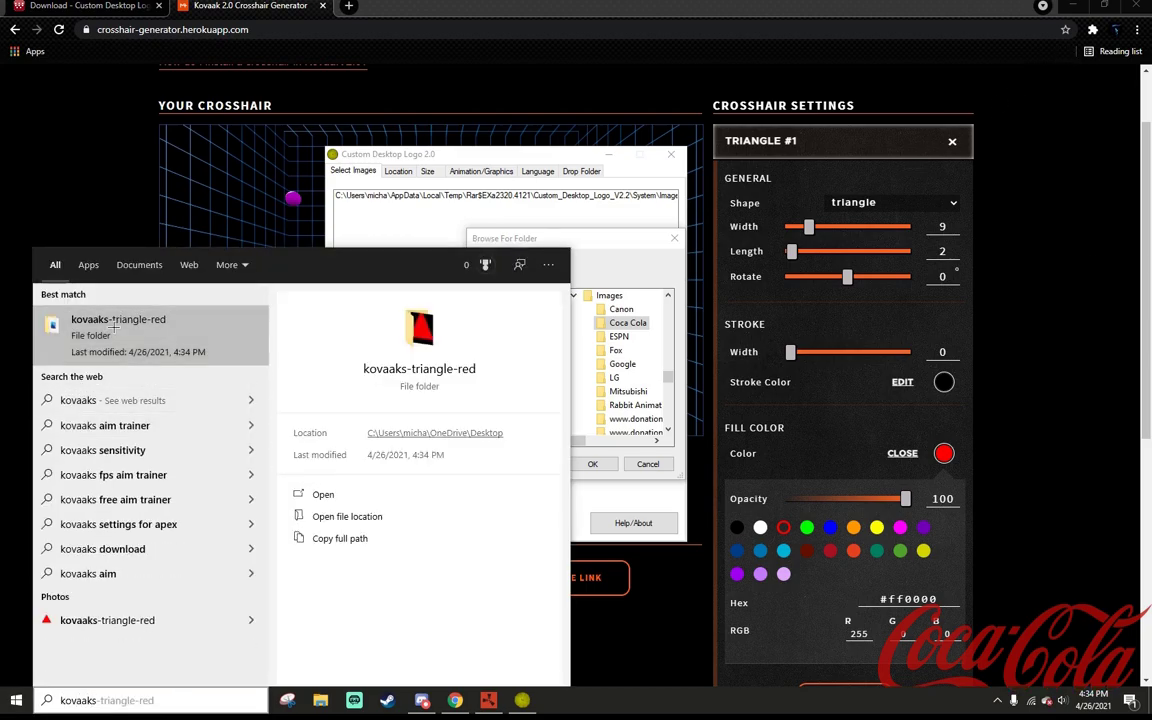
pyautogui.click(115, 330)
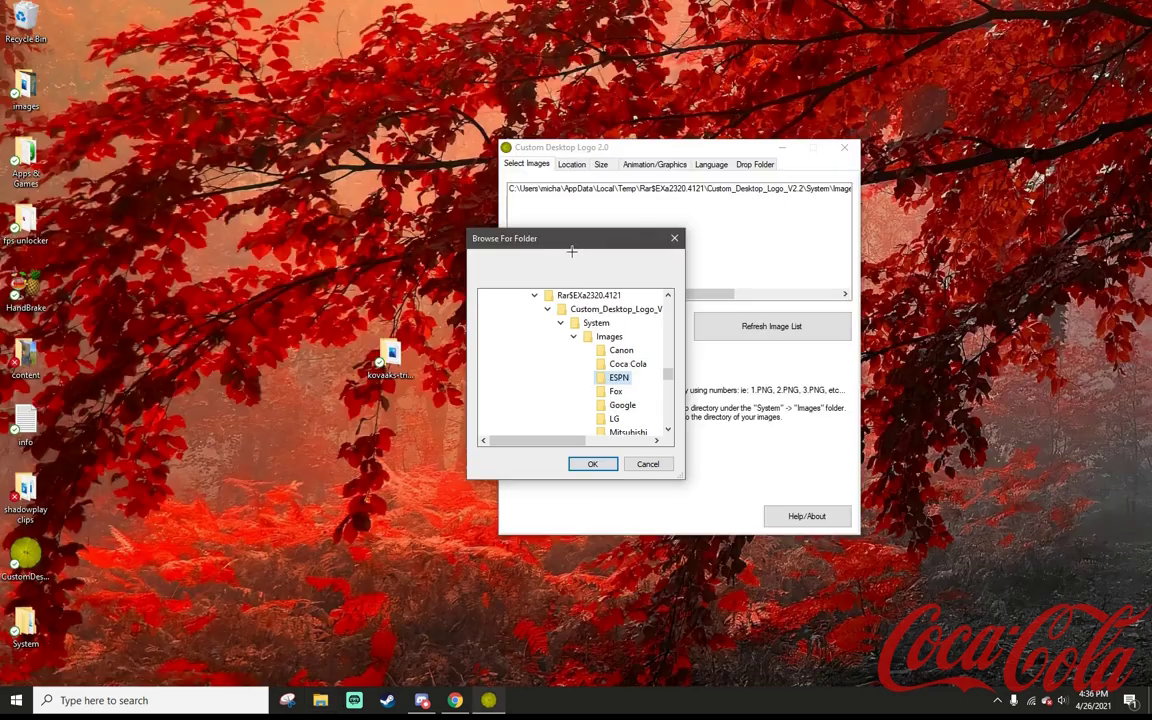
# Step: Move the folder browser clear of the desktop, put the kovaaks-triangle-red desktop folder into the Images folder, and select it there
pyautogui.moveTo(572, 251); pyautogui.dragTo(736, 288)
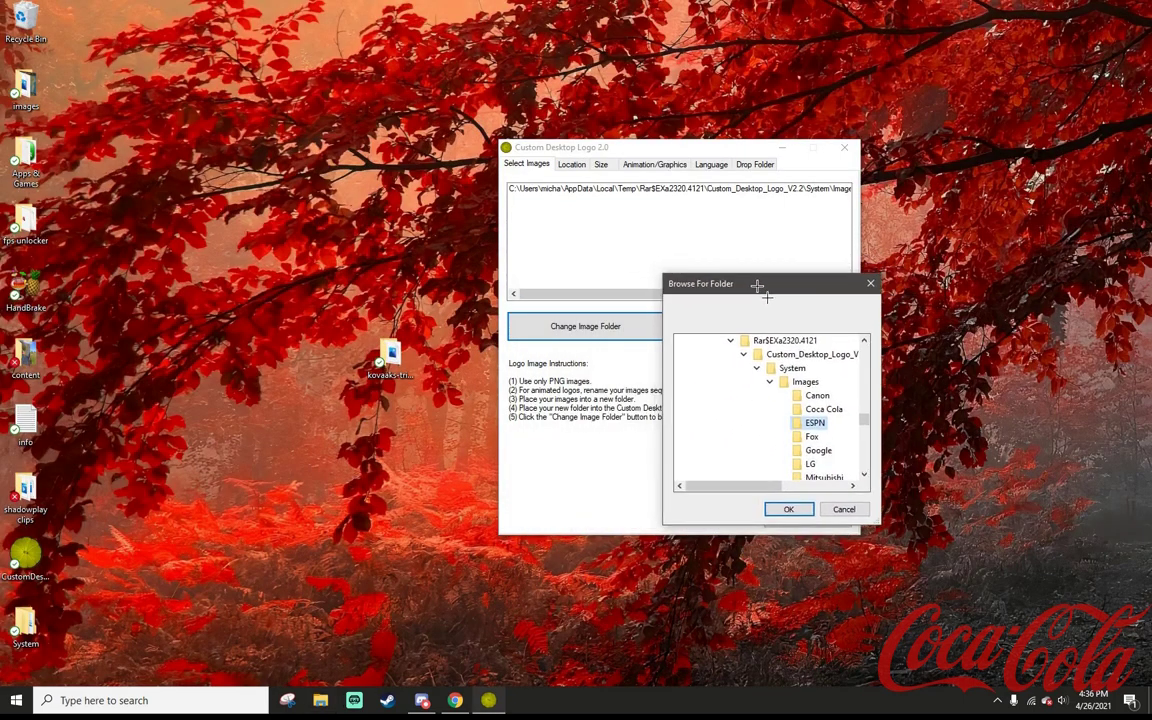
pyautogui.moveTo(757, 286); pyautogui.dragTo(735, 302)
pyautogui.click(391, 385)
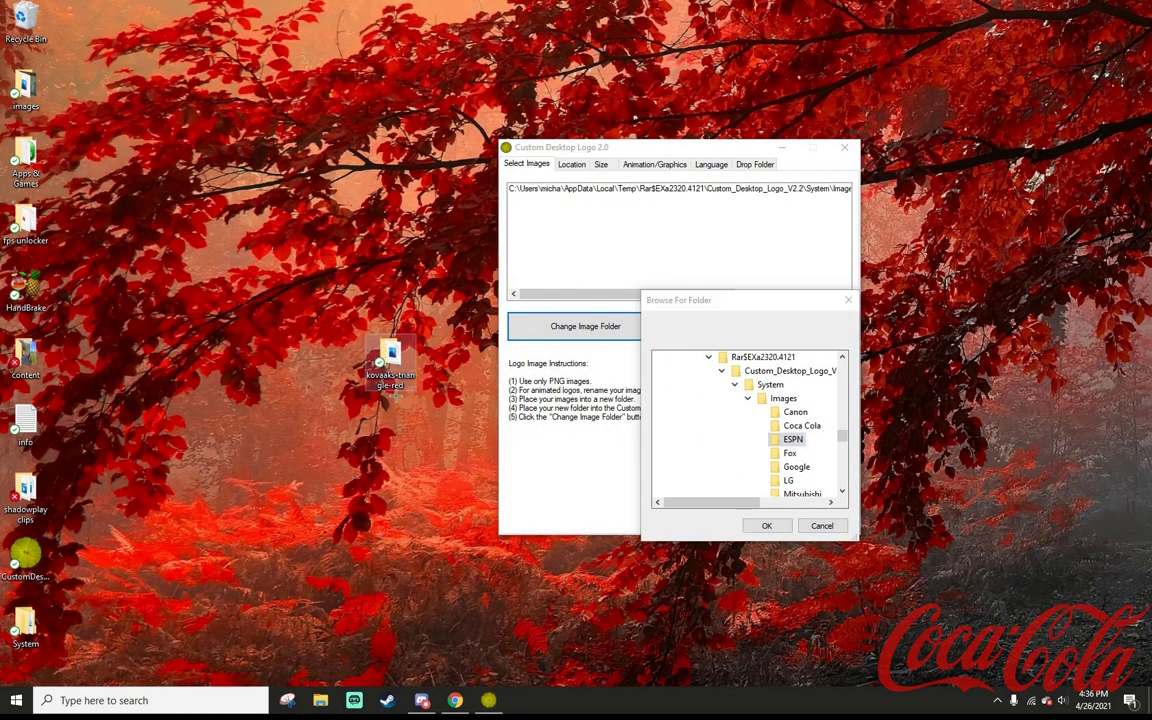
pyautogui.moveTo(381, 362); pyautogui.dragTo(785, 448)
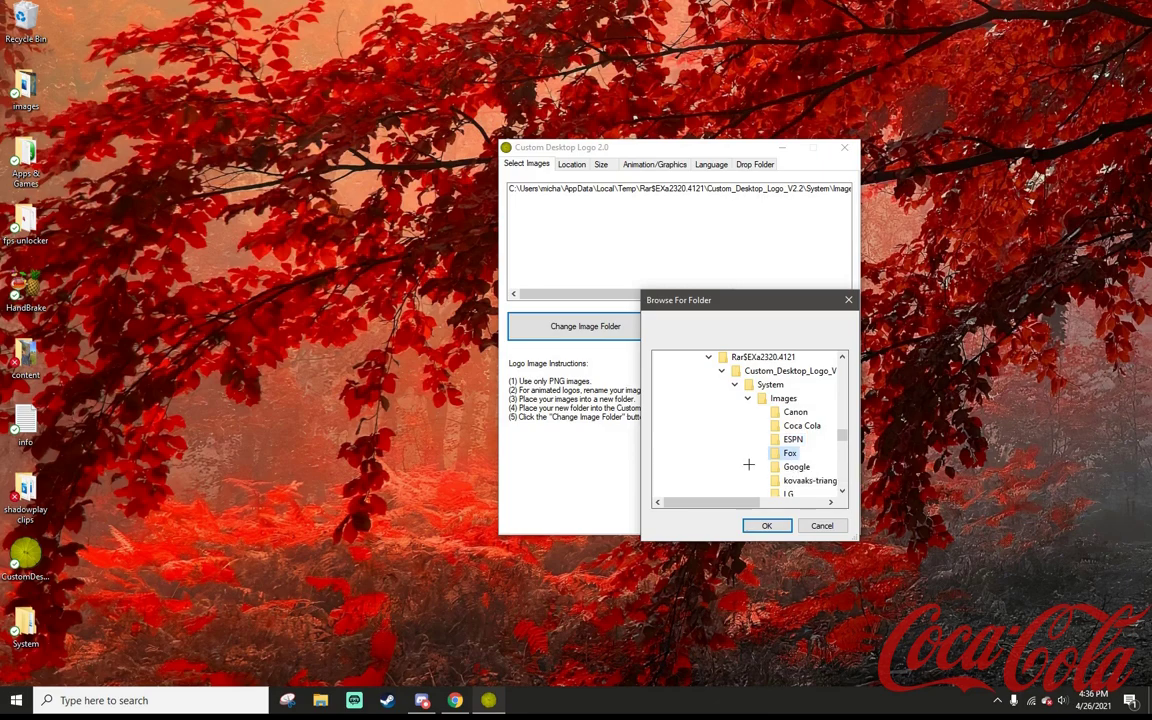
pyautogui.click(790, 426)
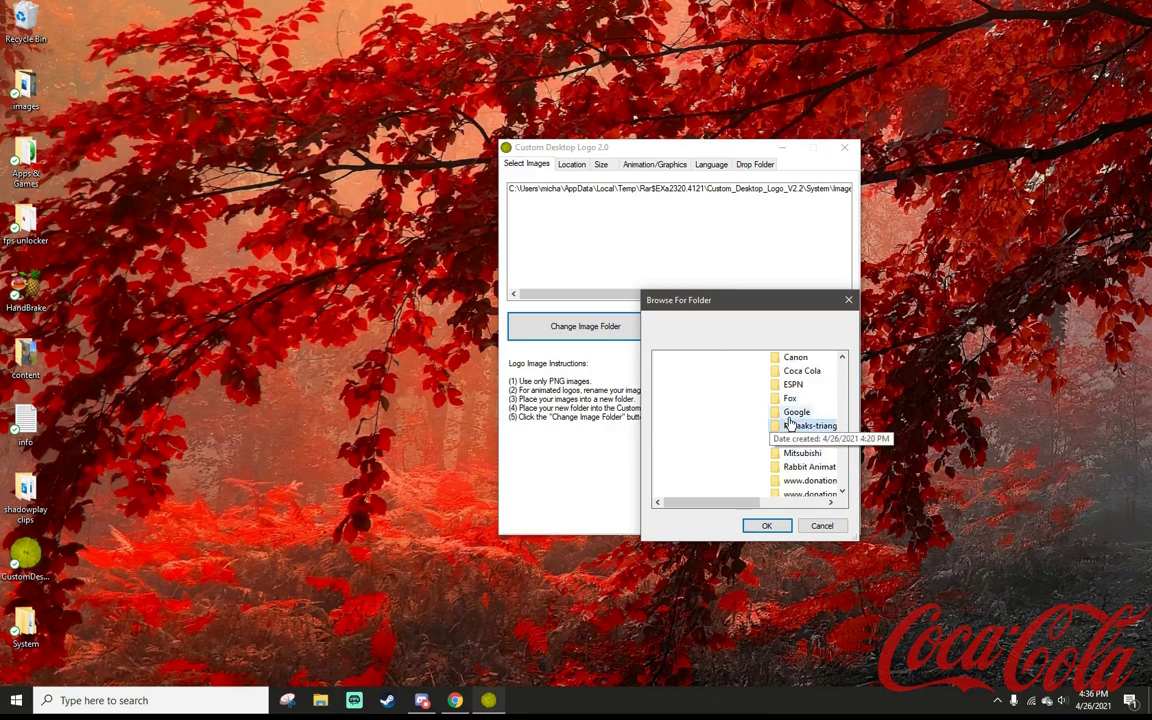
# Step: Confirm the kovaaks-triangle-red folder as the image source and limit the logo display to Primary Only
pyautogui.press('Return')
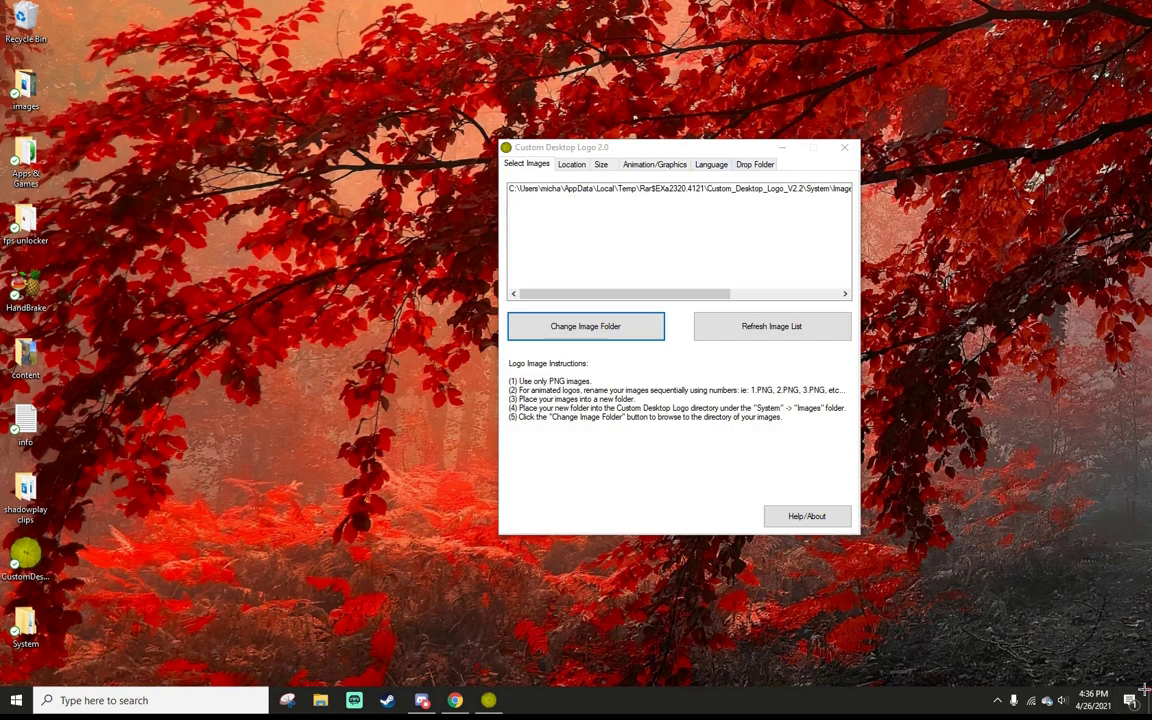
pyautogui.click(572, 166)
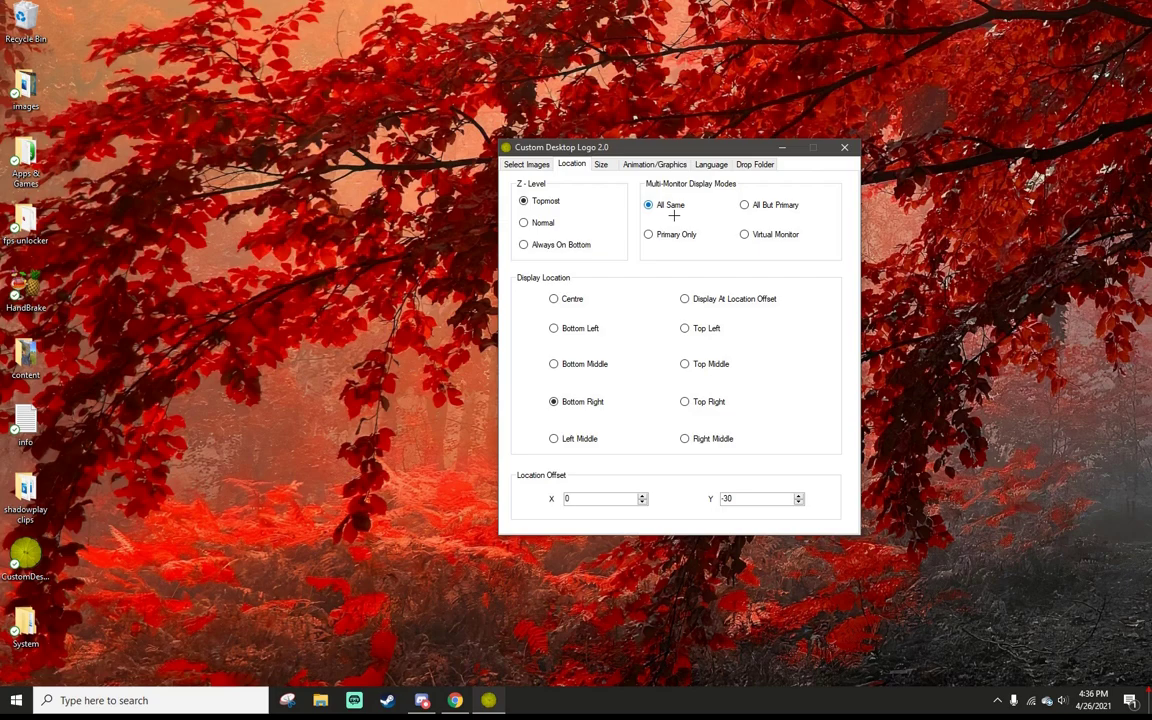
pyautogui.click(700, 244)
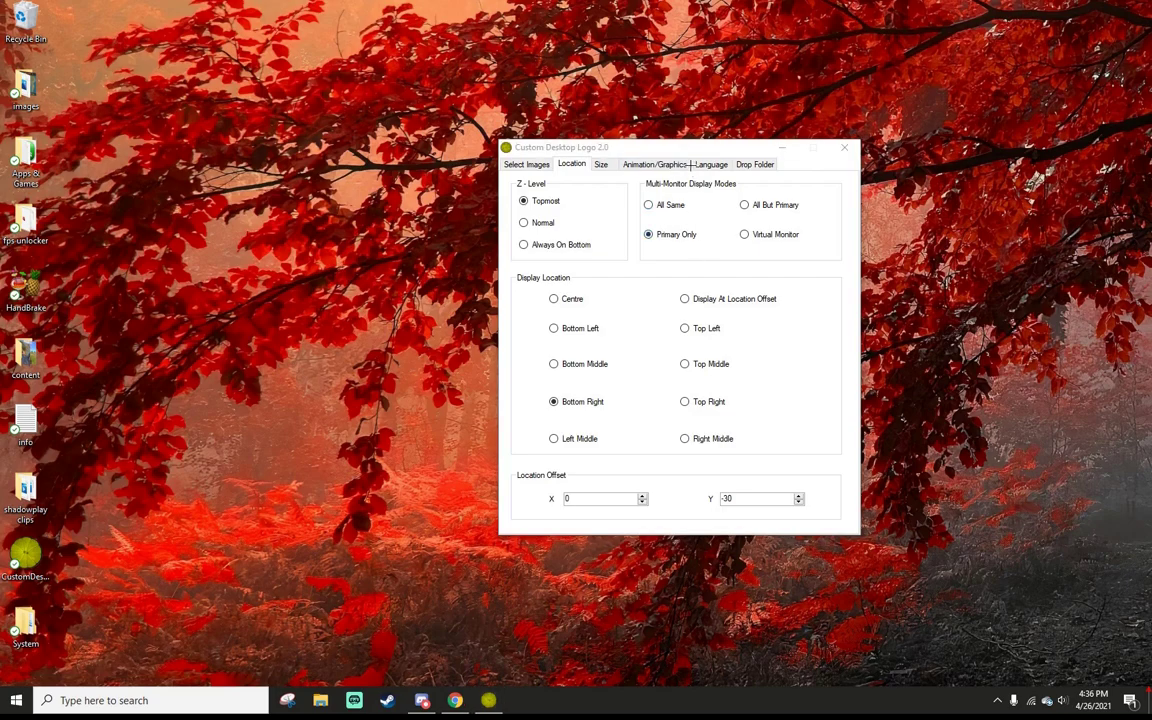
pyautogui.moveTo(689, 160); pyautogui.dragTo(637, 130)
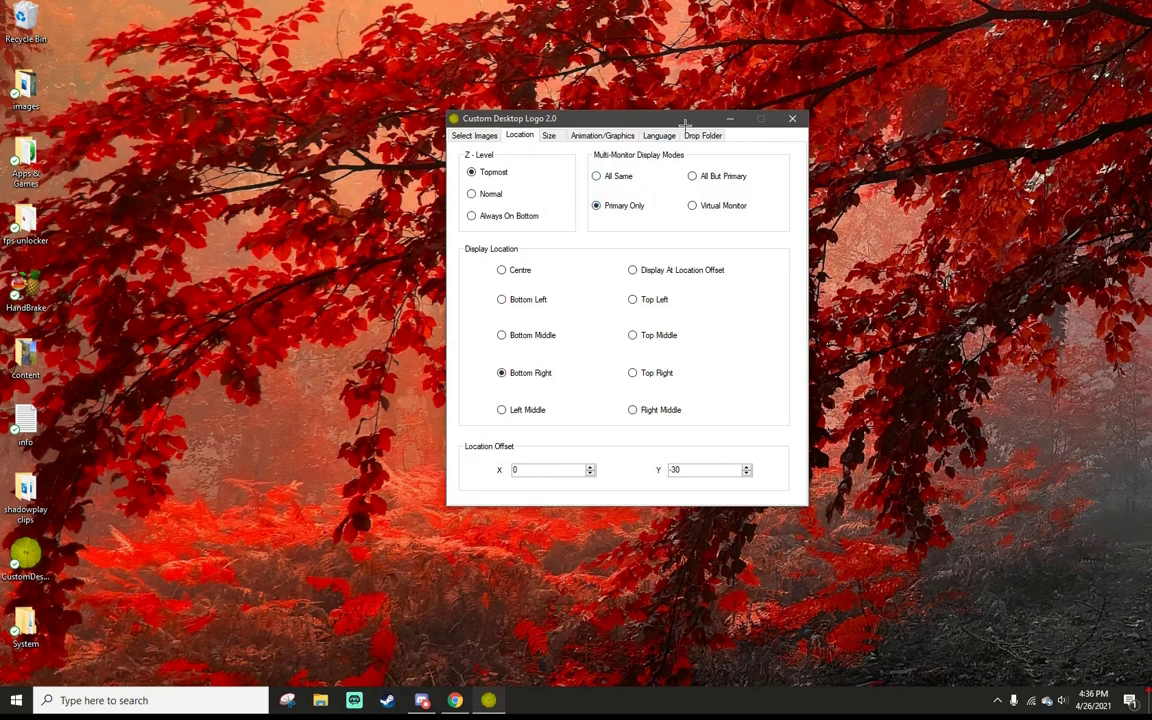
# Step: Launch Rust from the Steam library, close the Steam window, and move the logo settings aside
pyautogui.click(387, 700)
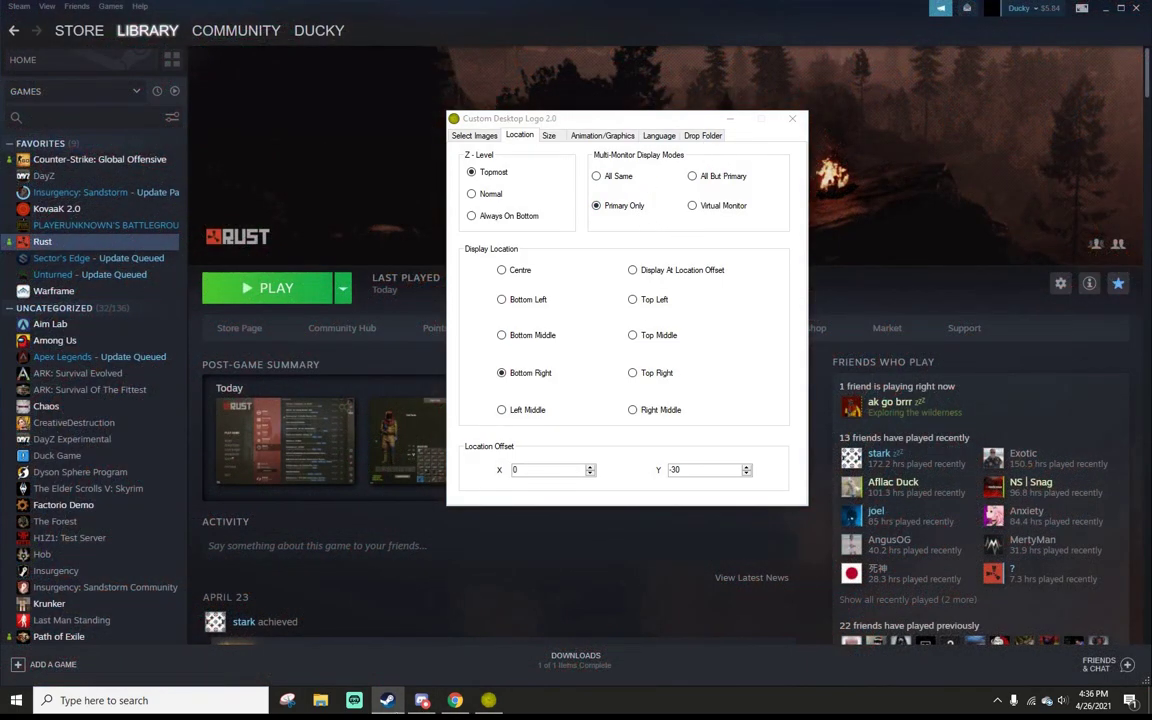
pyautogui.click(290, 292)
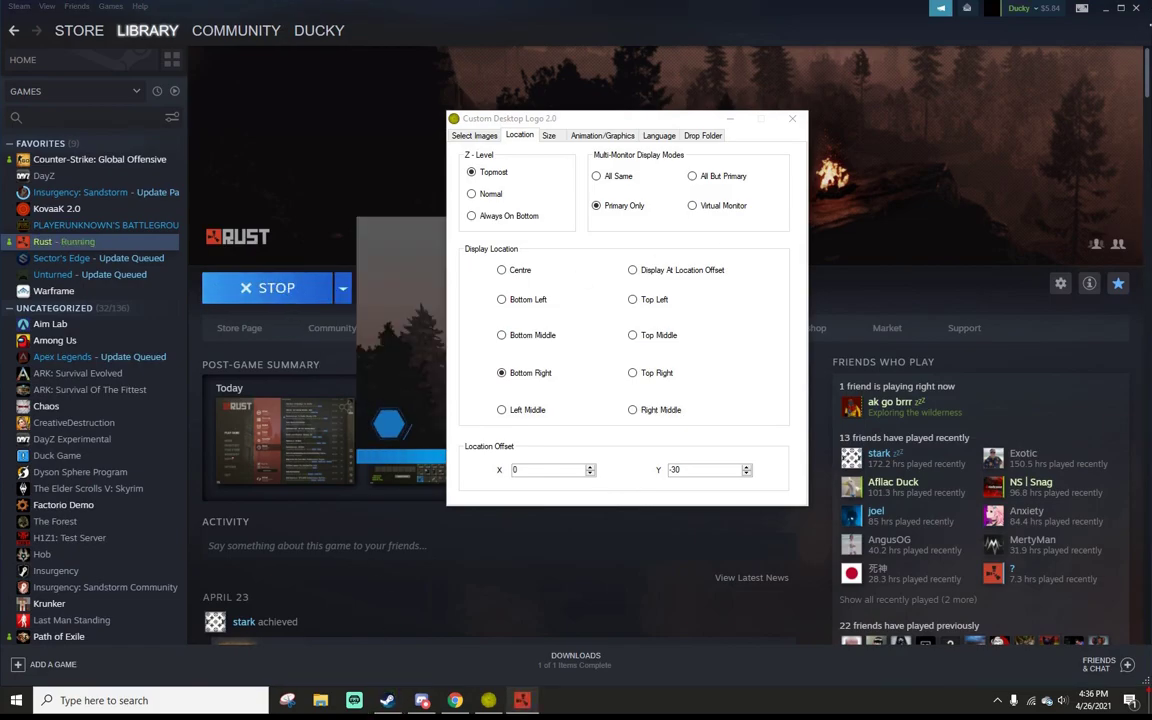
pyautogui.click(1148, 16)
pyautogui.moveTo(637, 123); pyautogui.dragTo(752, 107)
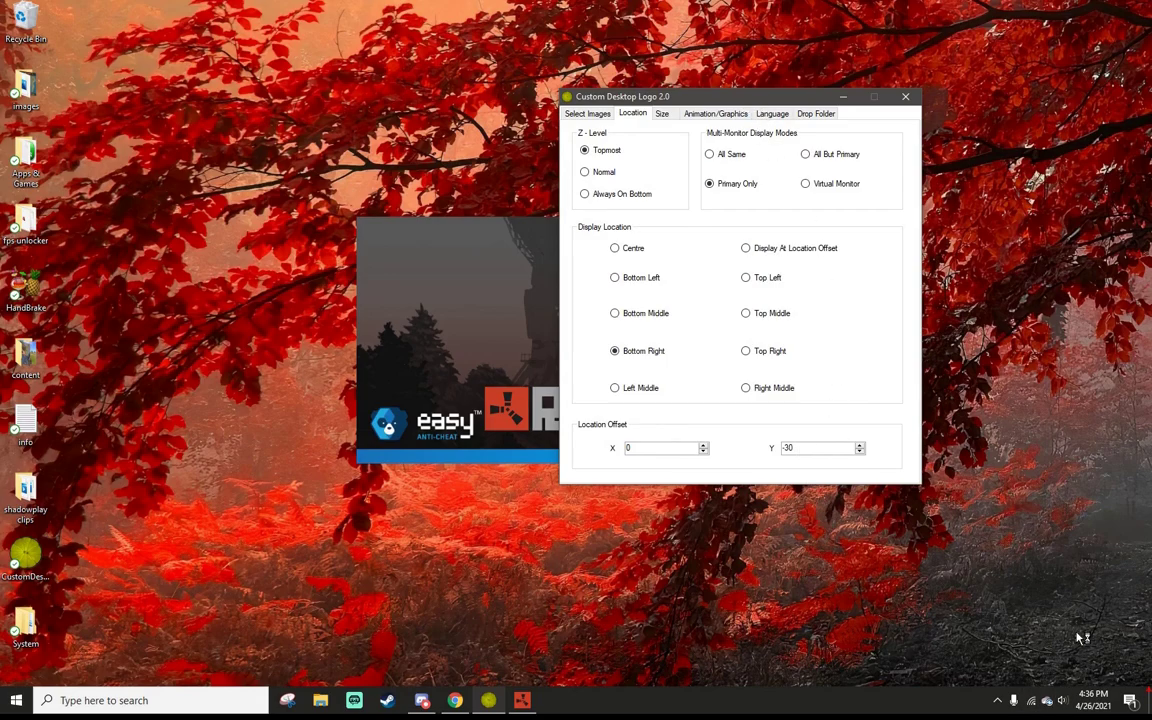
# Step: Set the Y location offset to 0 and the logo's display location to Centre
pyautogui.press('BackSpace')
pyautogui.press('BackSpace')
pyautogui.press('BackSpace')
pyautogui.write('0')
pyautogui.moveTo(734, 97); pyautogui.dragTo(628, 97)
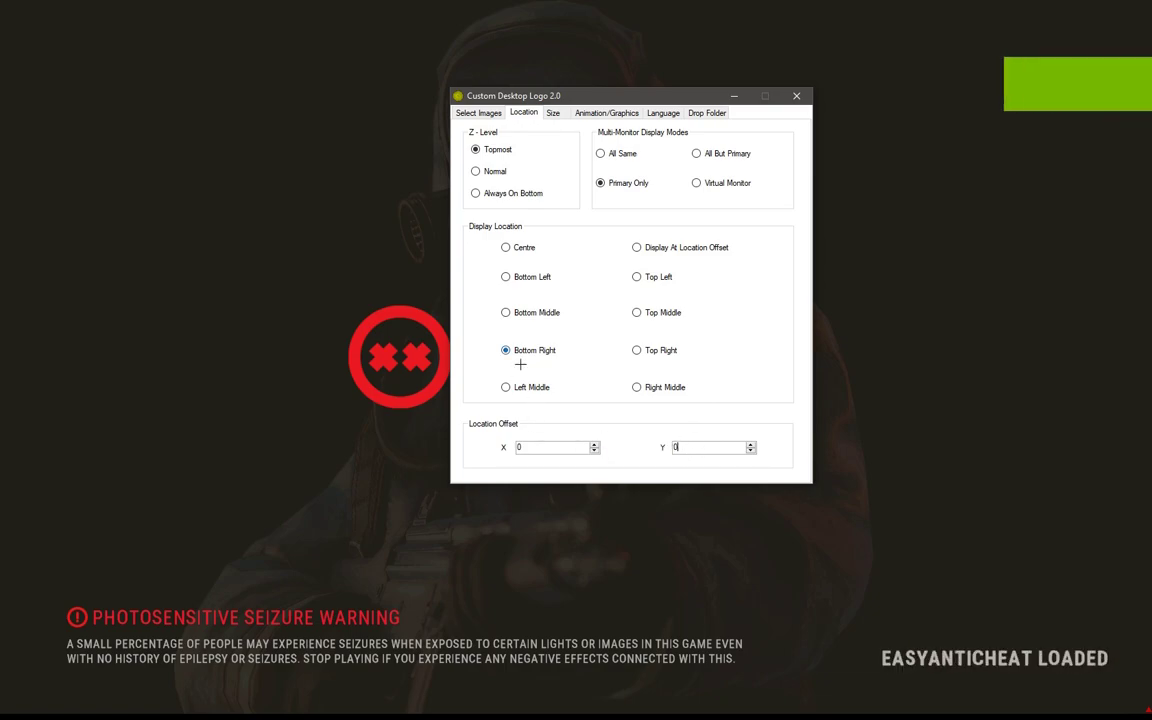
pyautogui.click(530, 249)
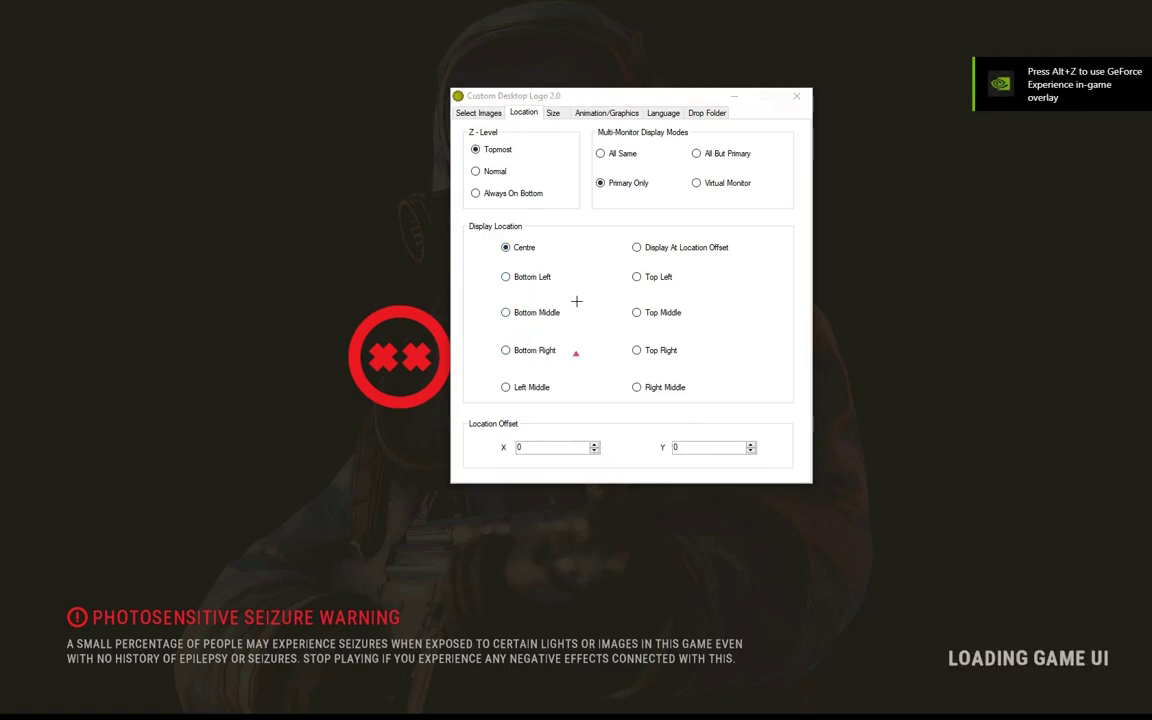
# Step: Move the logo settings window away from the screen centre to uncover the triangle crosshair
pyautogui.moveTo(641, 99); pyautogui.dragTo(824, 109)
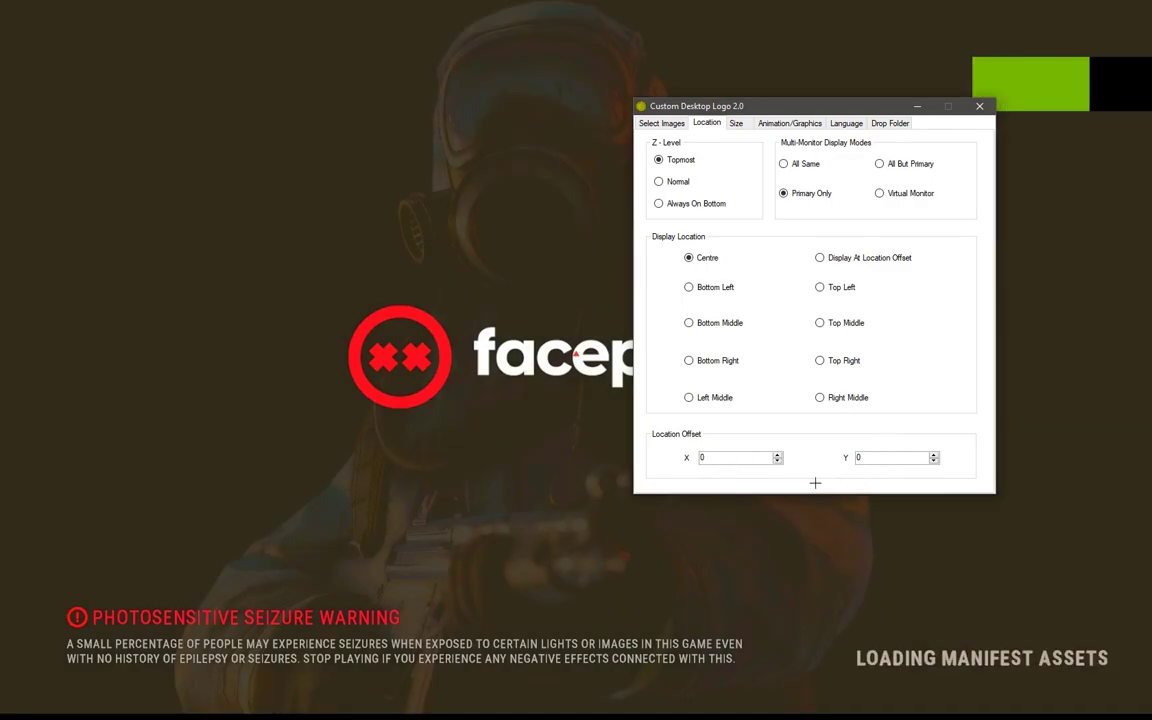
pyautogui.moveTo(793, 106); pyautogui.dragTo(923, 83)
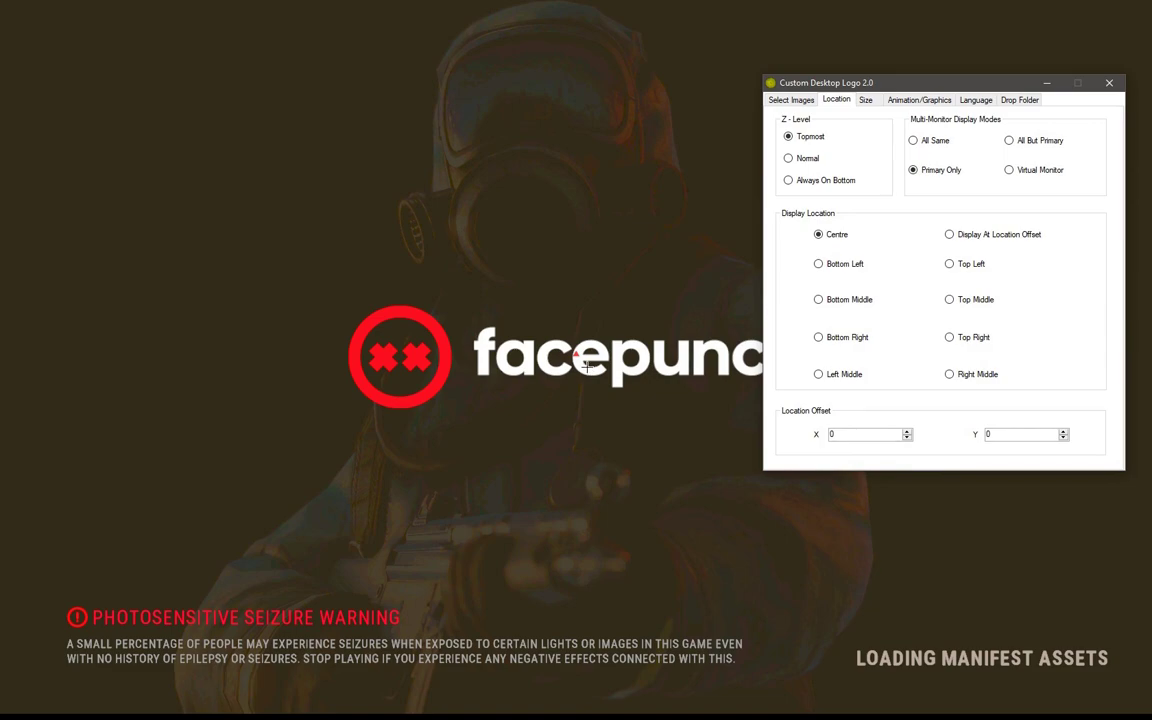
pyautogui.moveTo(953, 92); pyautogui.dragTo(921, 81)
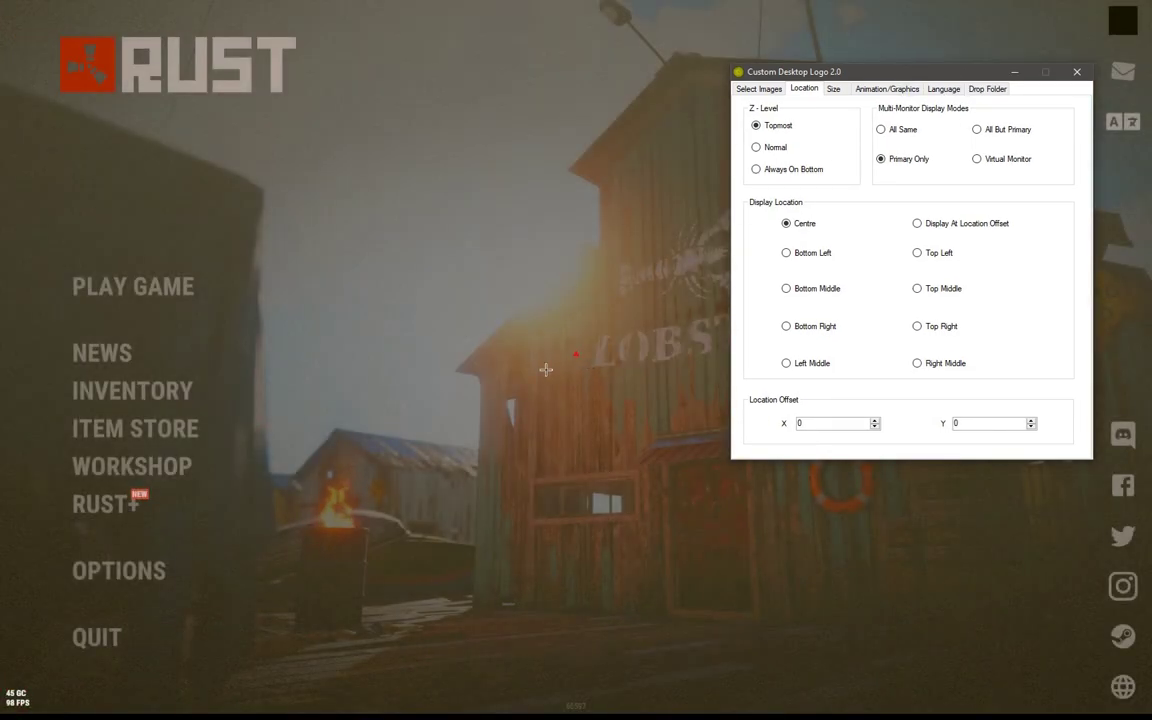
pyautogui.click(133, 286)
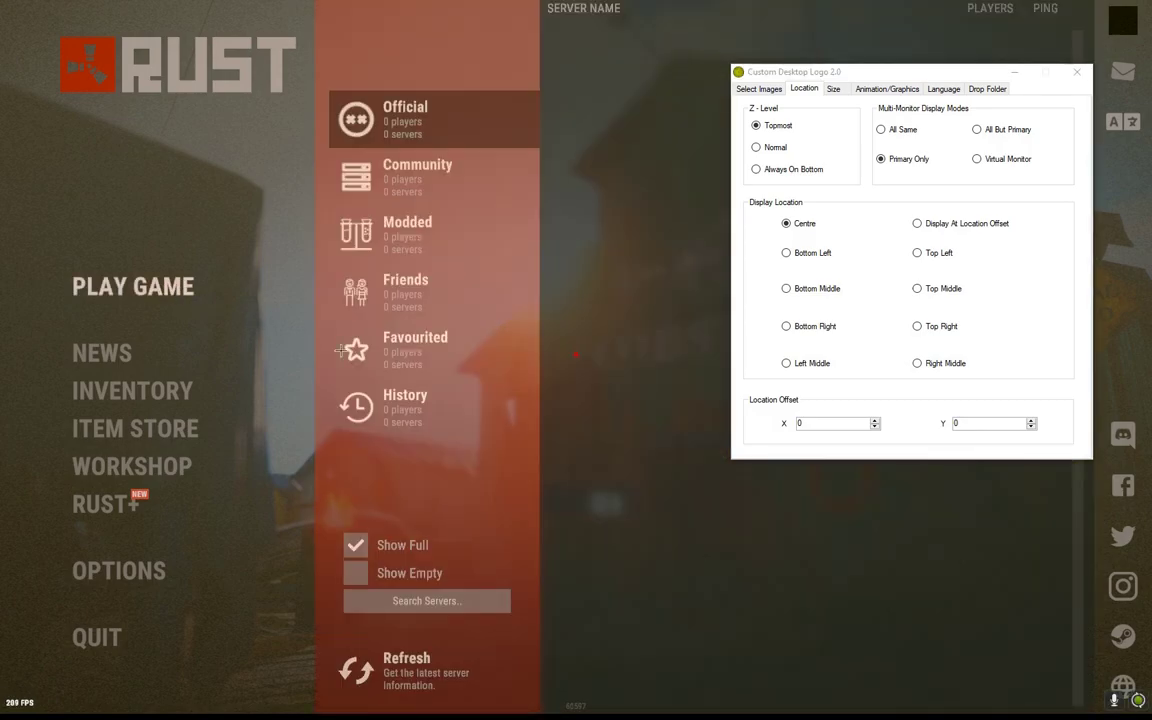
pyautogui.click(478, 403)
pyautogui.click(700, 46)
pyautogui.click(752, 549)
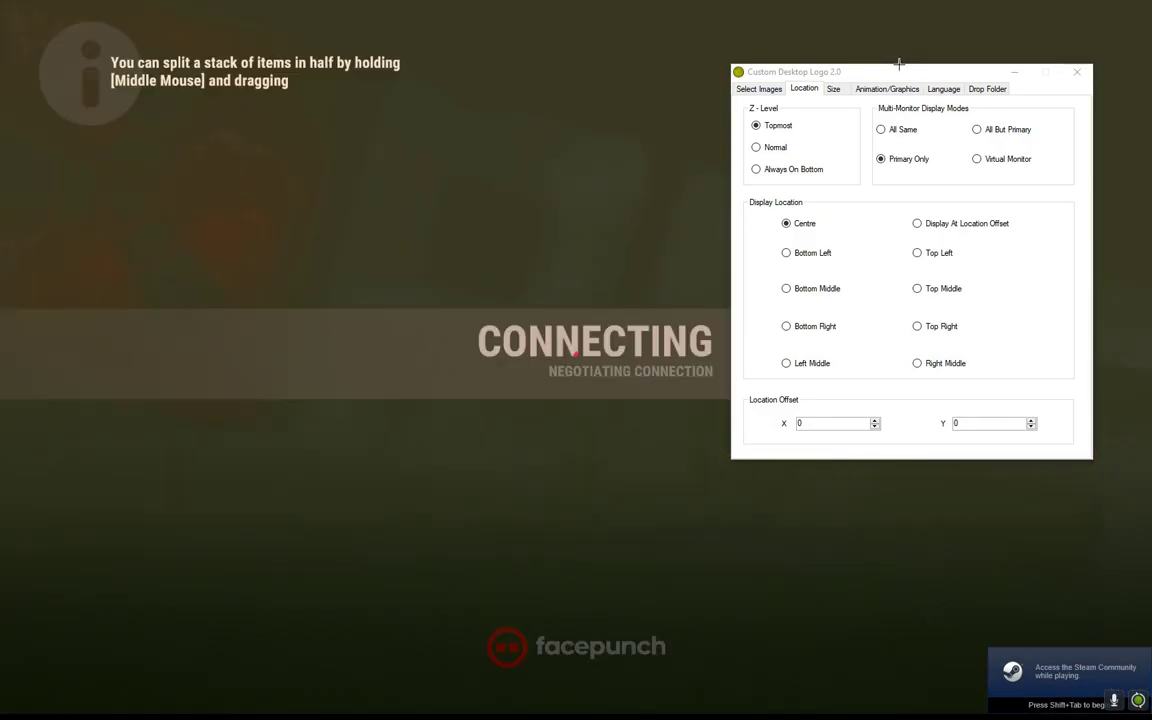
# Step: Reduce the logo image scale factor to 0.29
pyautogui.moveTo(890, 69); pyautogui.dragTo(866, 66)
pyautogui.click(809, 86)
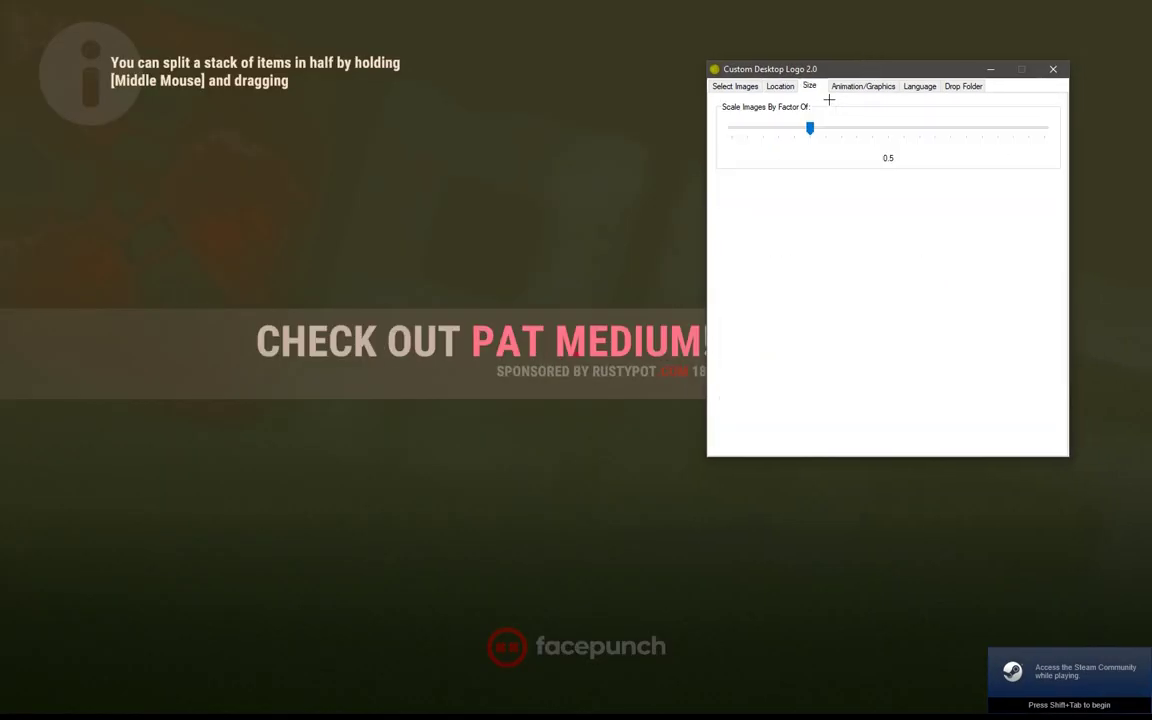
pyautogui.moveTo(820, 141); pyautogui.dragTo(786, 144)
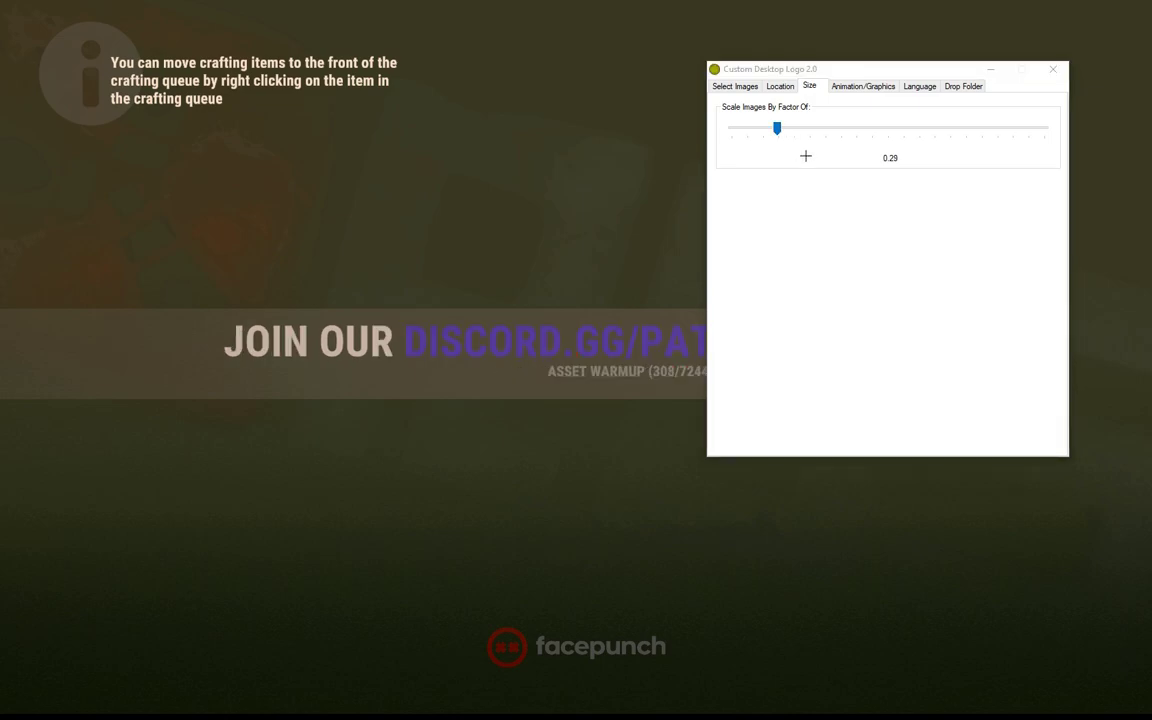
# Step: Set the logo's Y location offset to -2 and reposition the settings window
pyautogui.click(780, 86)
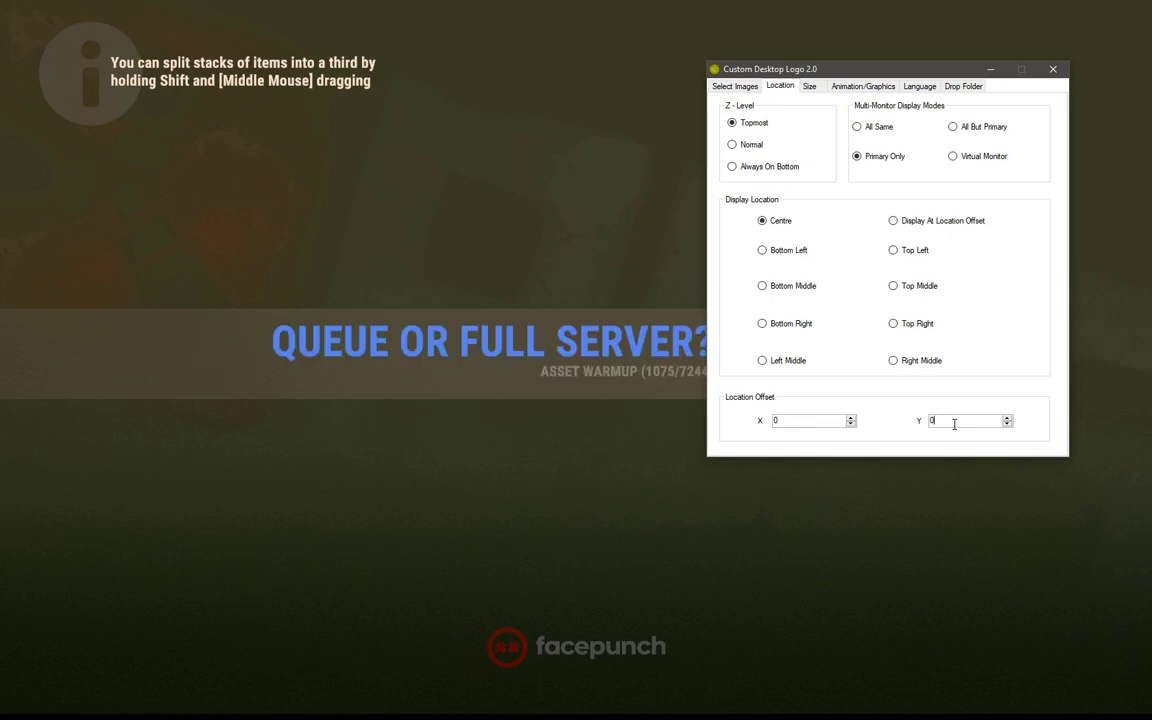
pyautogui.write('-2')
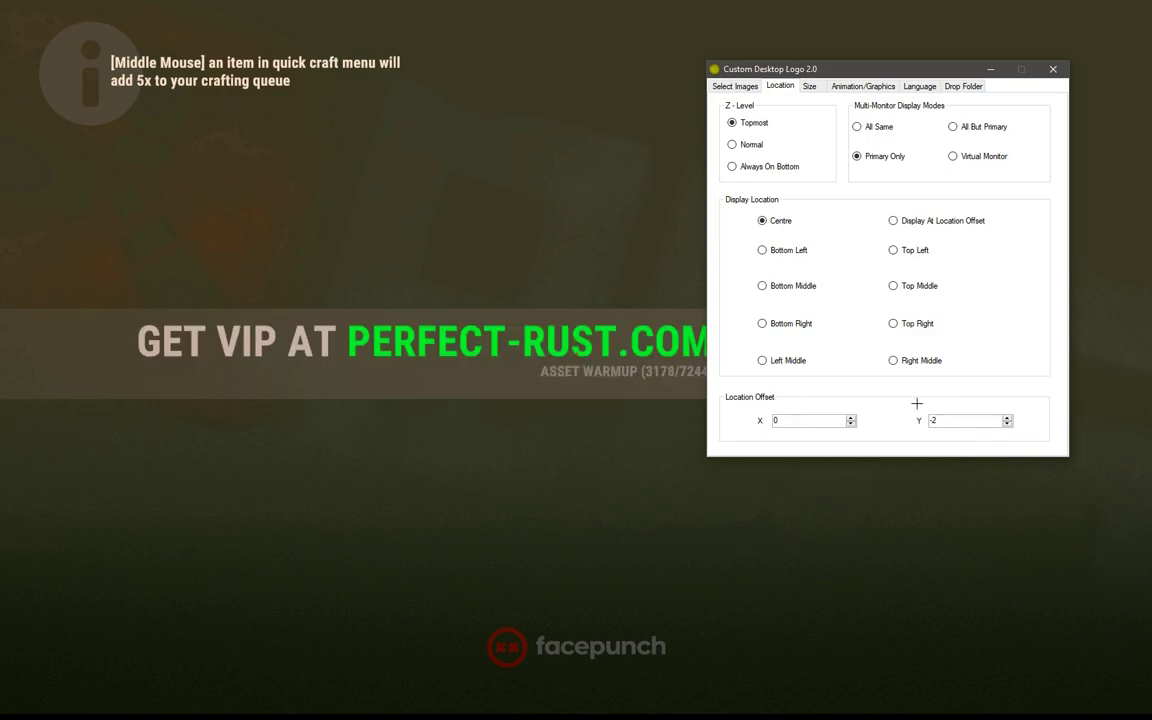
pyautogui.moveTo(863, 80); pyautogui.dragTo(813, 112)
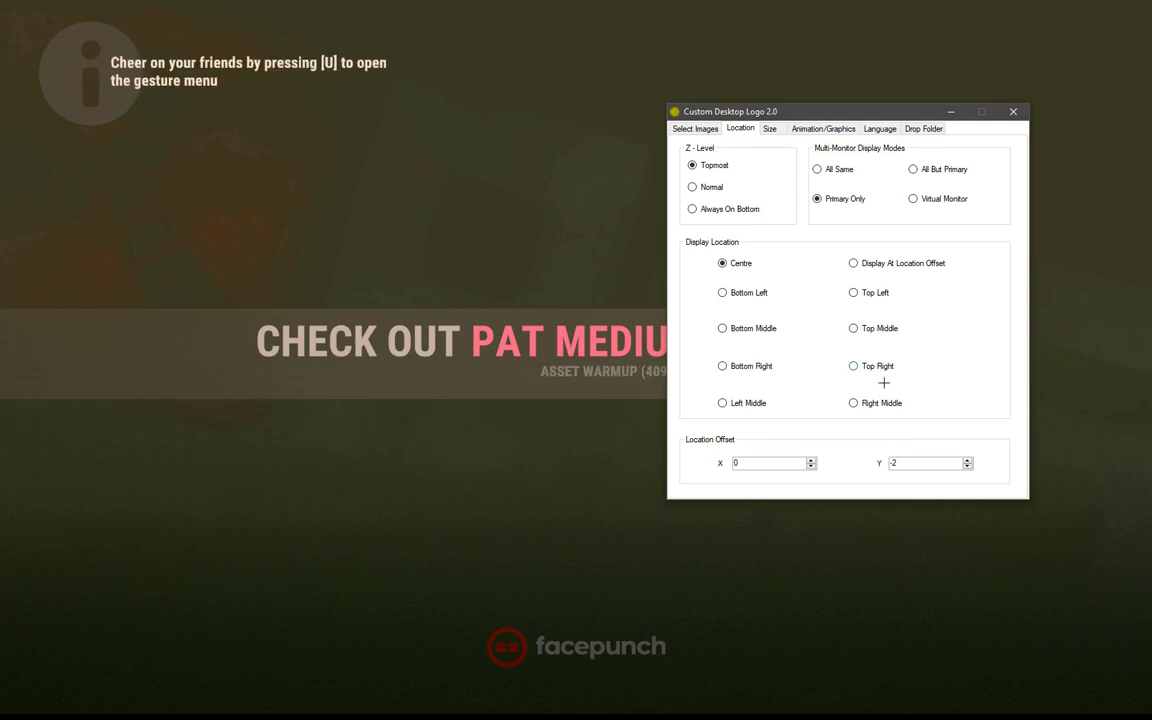
pyautogui.moveTo(896, 121); pyautogui.dragTo(934, 104)
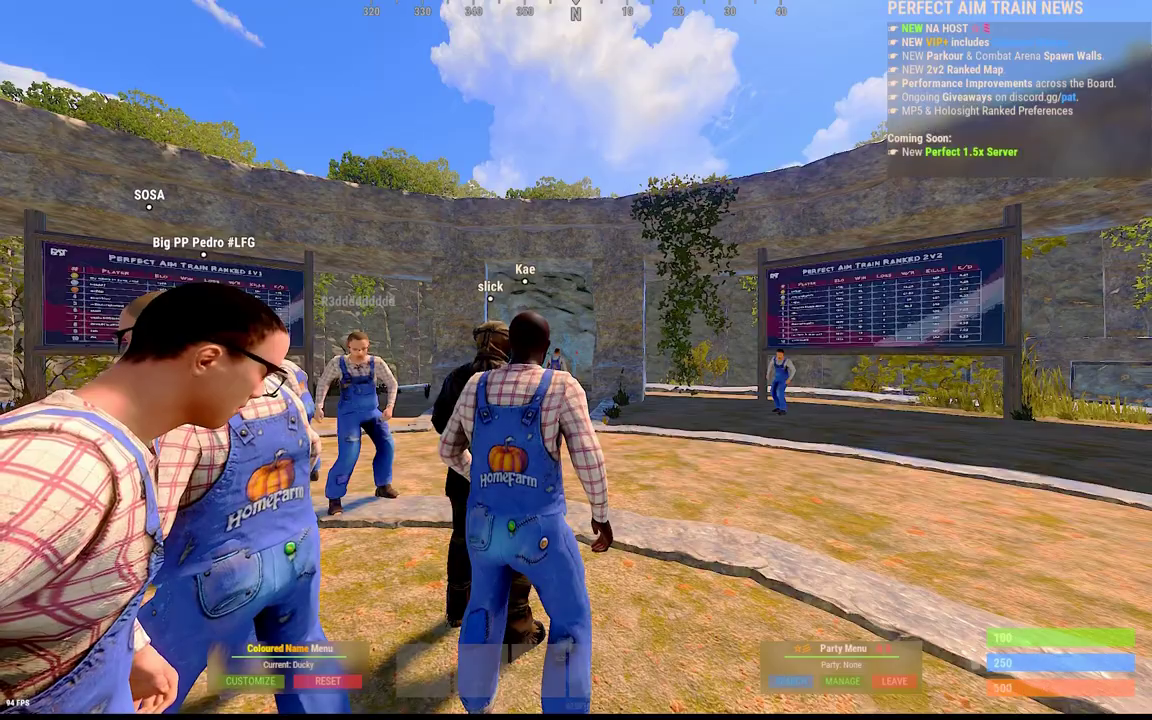
# Step: Walk the character into the Targets portal and join the Simple Targets match
pyautogui.press('w')
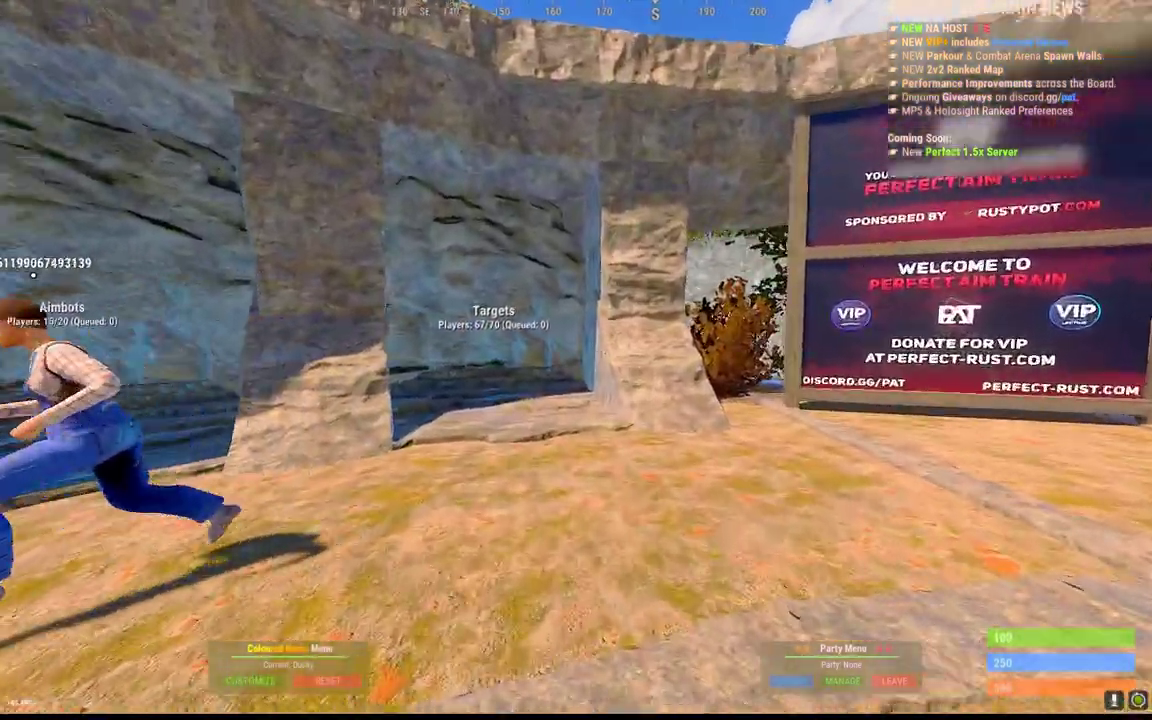
pyautogui.press('e')
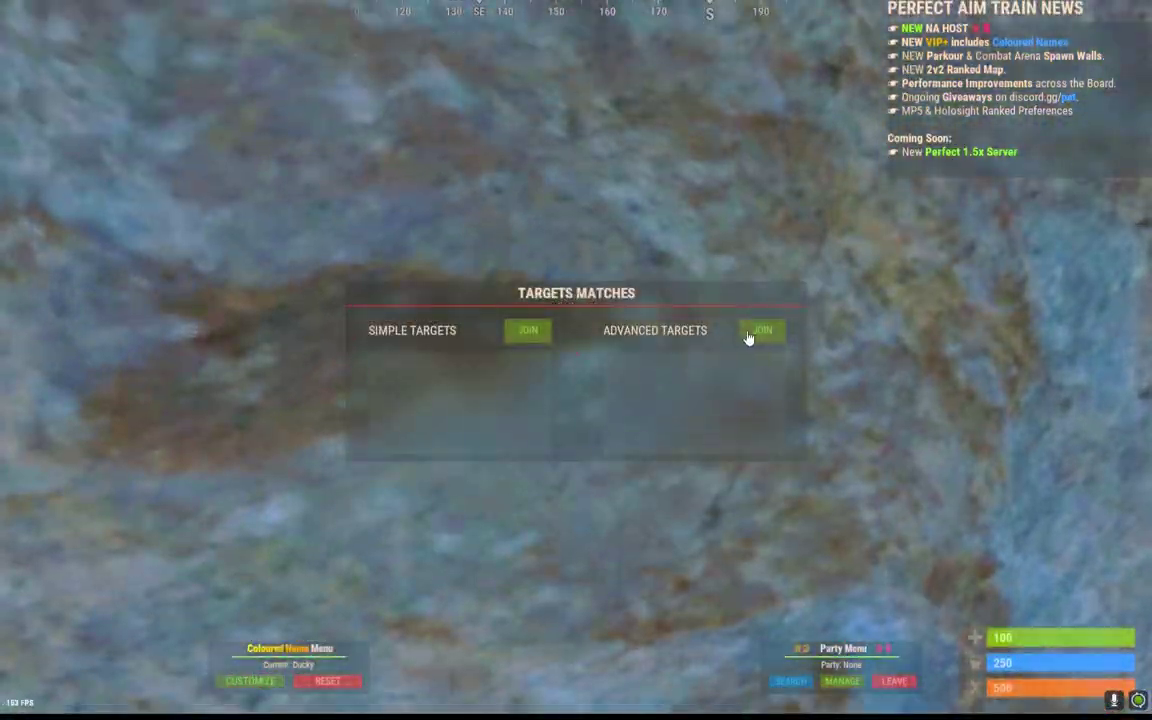
pyautogui.click(528, 330)
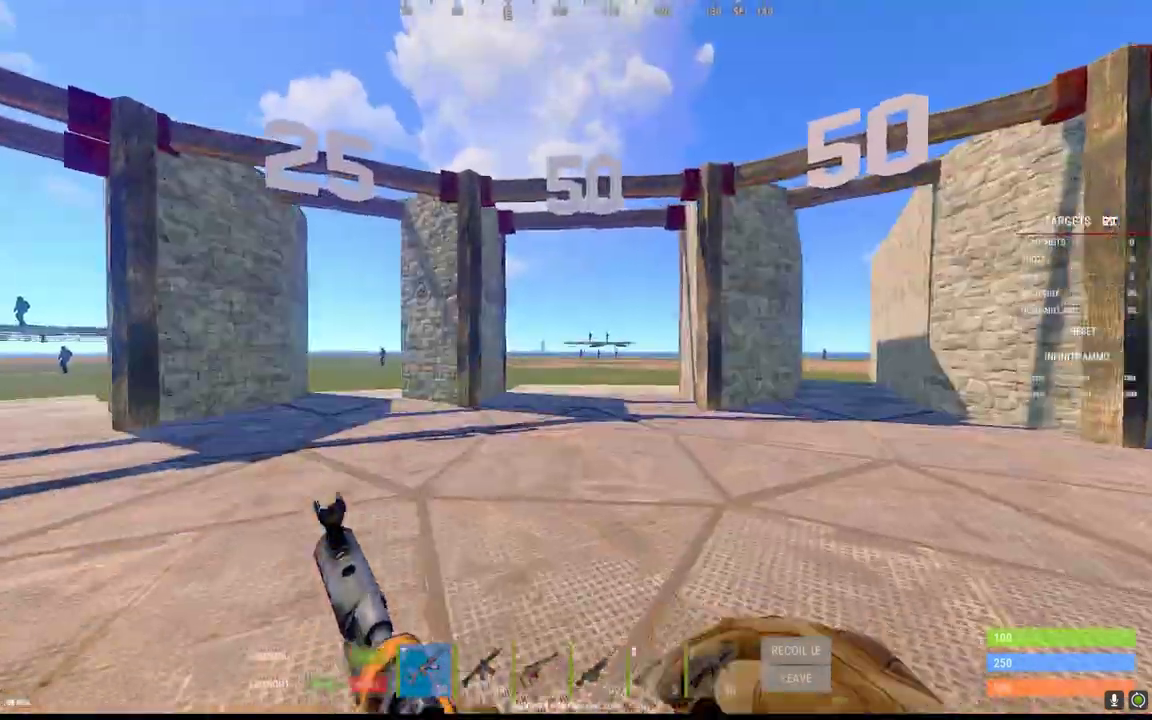
# Step: Fire test shots in a shooting lane and fit a holosight to the assault rifle
pyautogui.press('w')
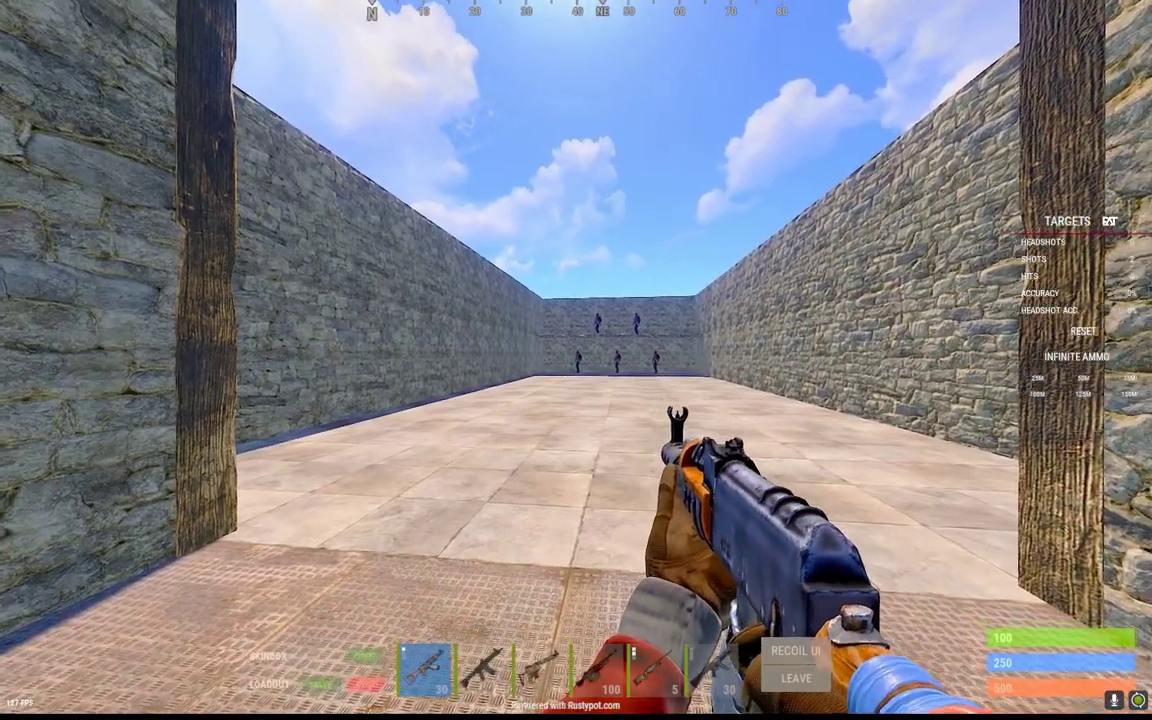
pyautogui.click(576, 360)
pyautogui.press('Tab')
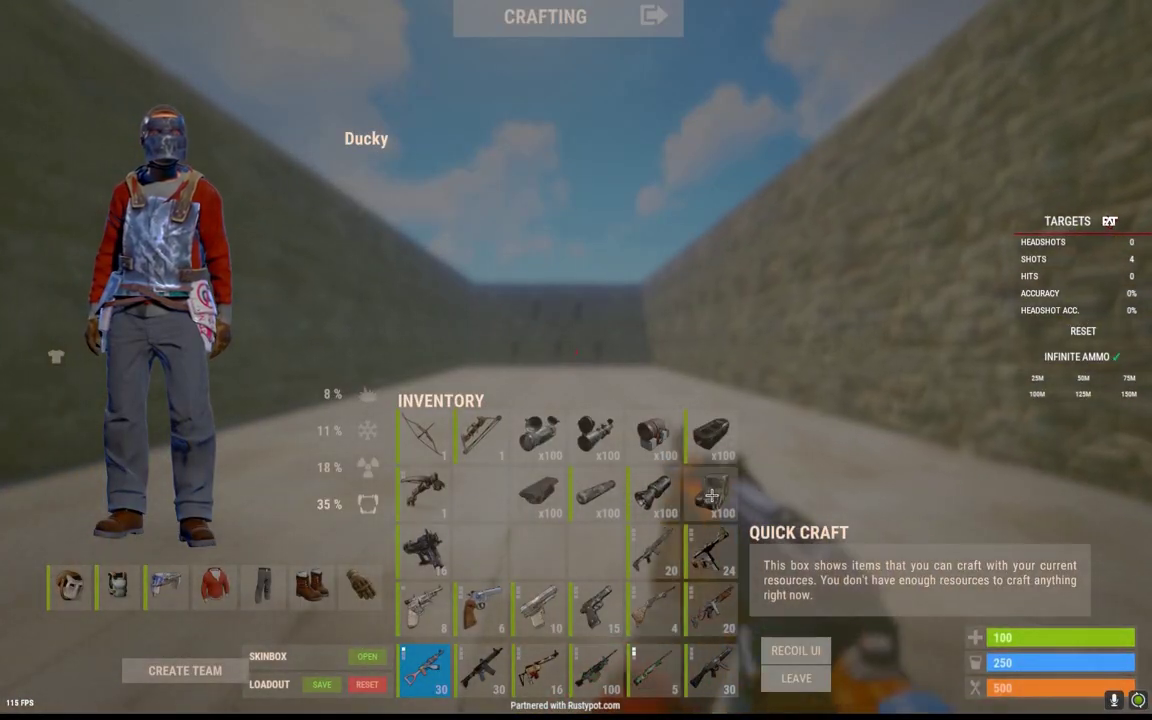
pyautogui.press('Tab')
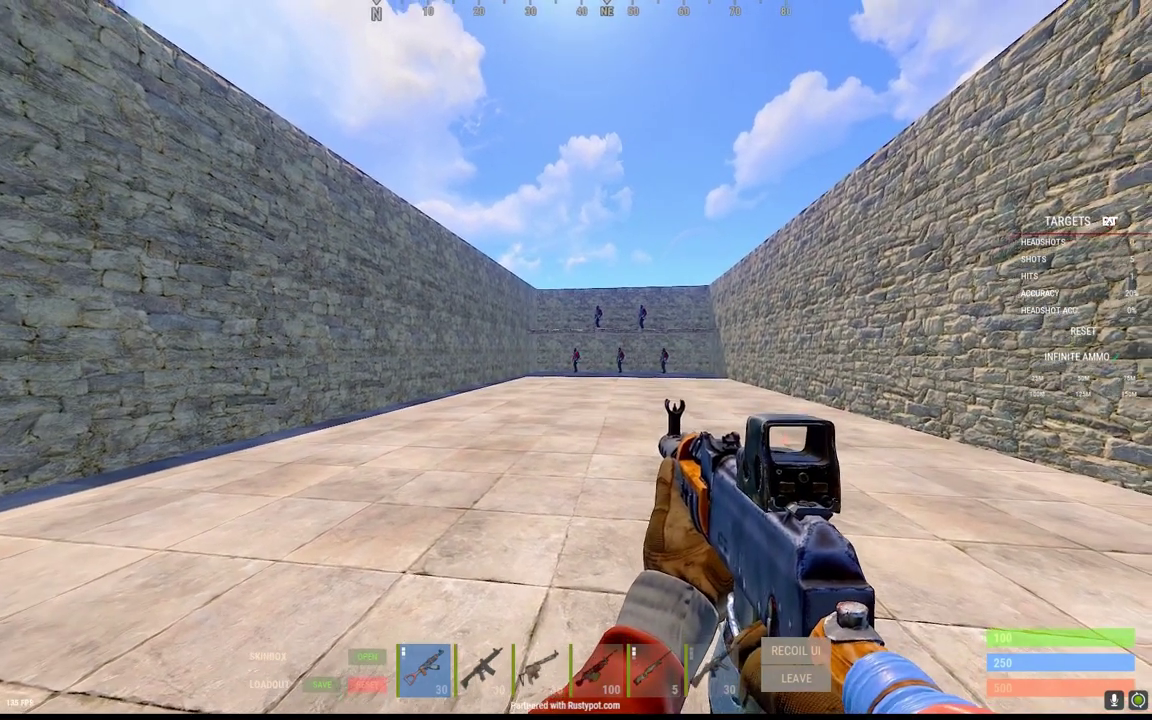
# Step: Shoot at the lane targets and aim through the holosight to check the overlay crosshair's alignment
pyautogui.click(576, 360)
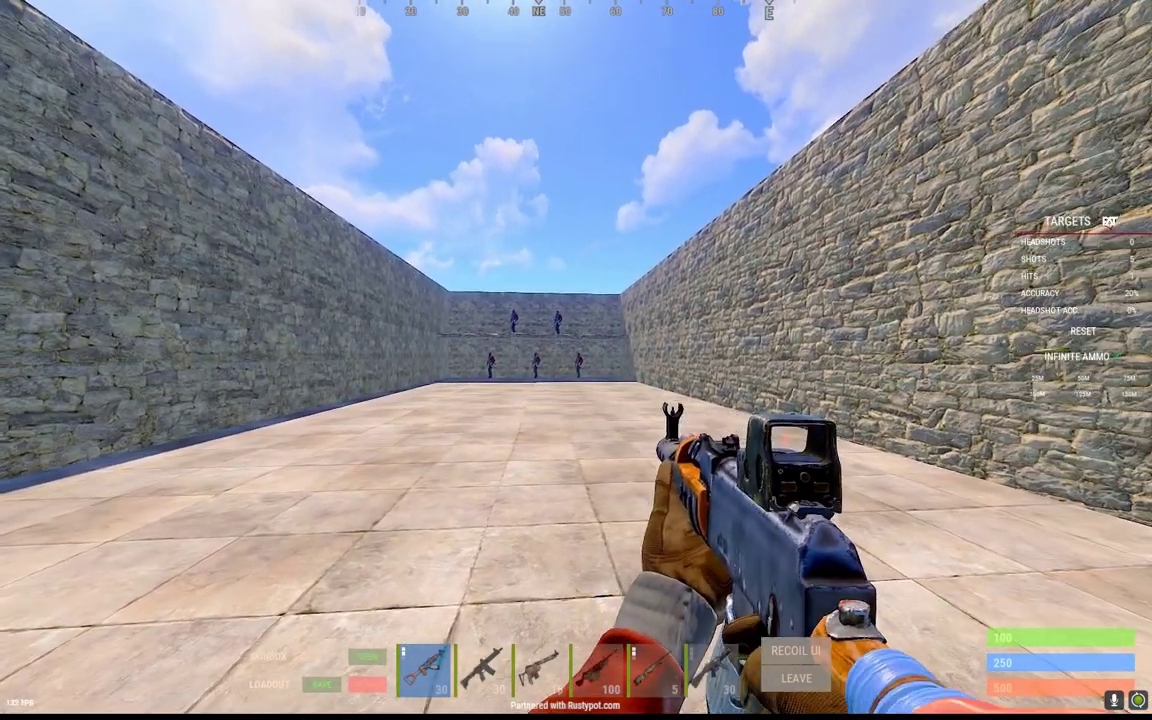
pyautogui.click(576, 360)
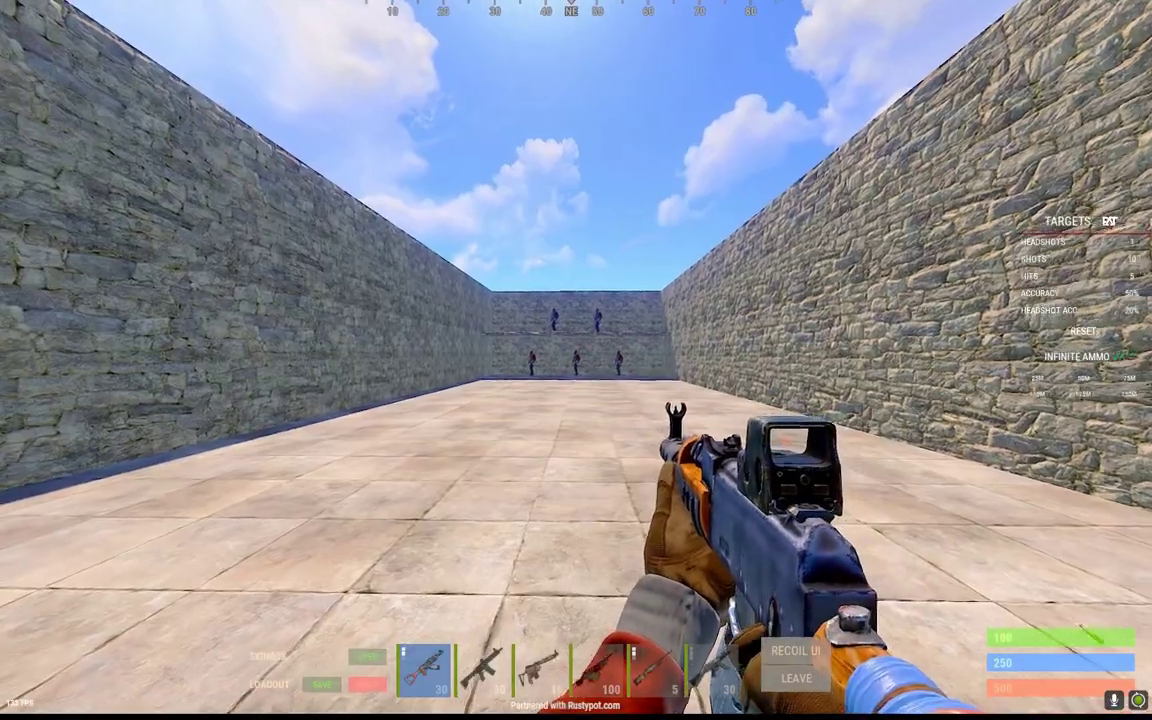
pyautogui.press('w')
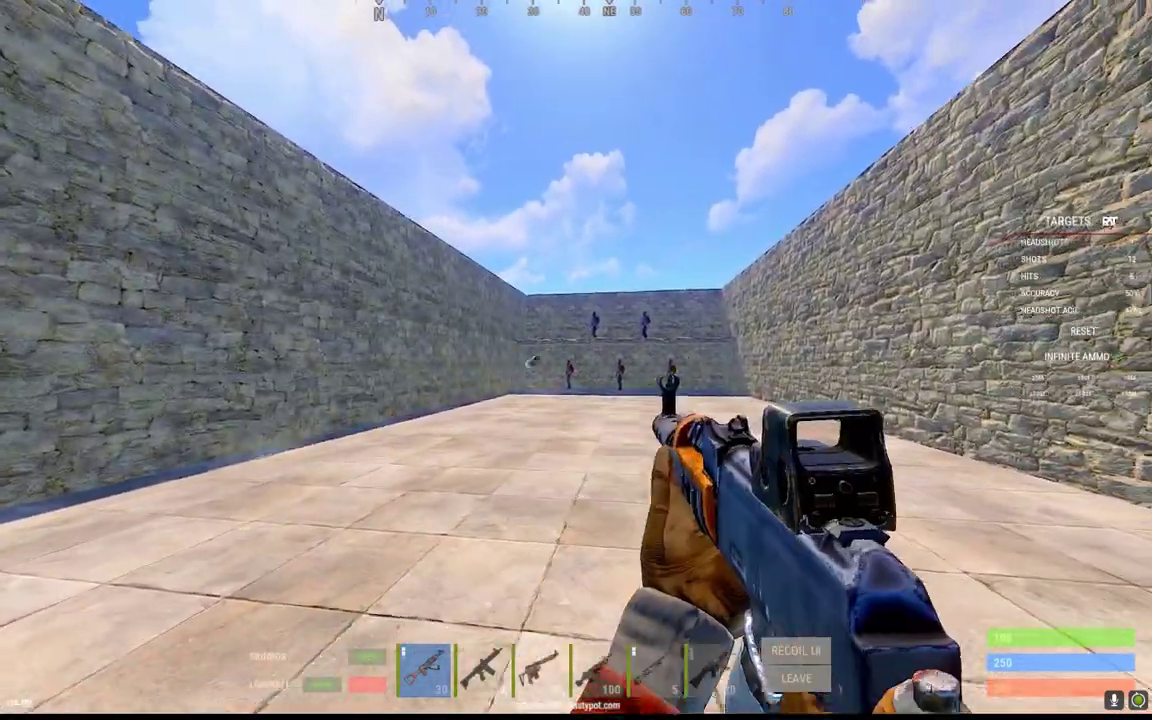
pyautogui.click(576, 360)
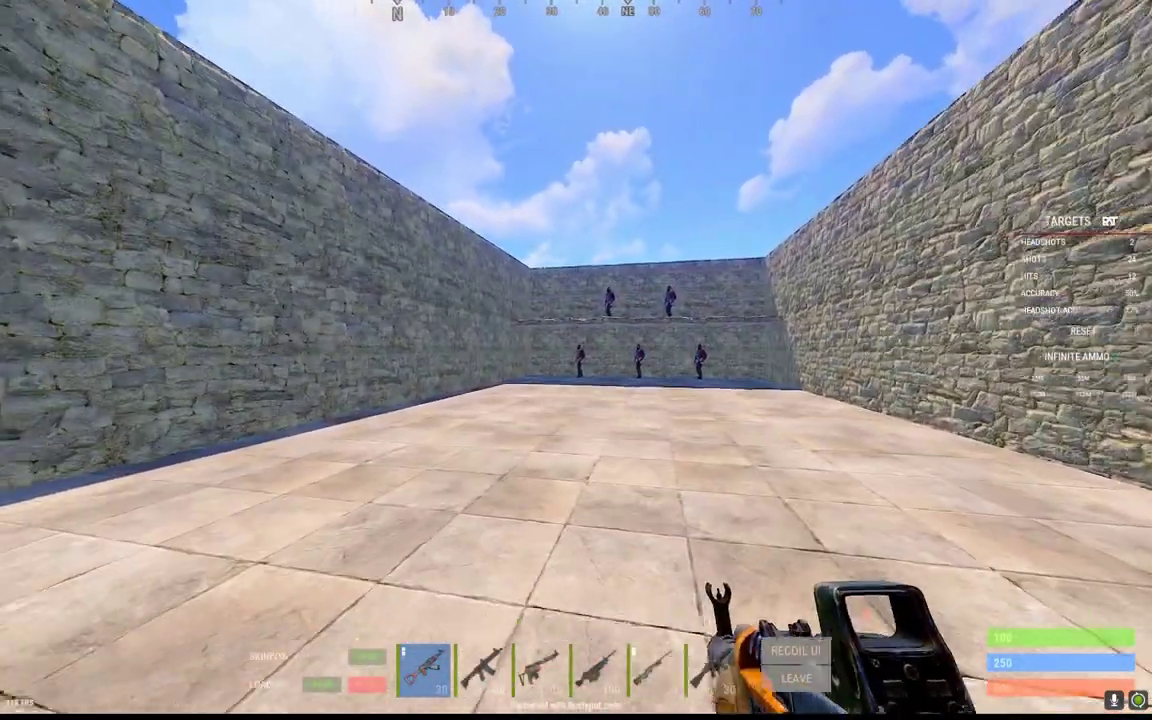
pyautogui.rightClick(576, 360)
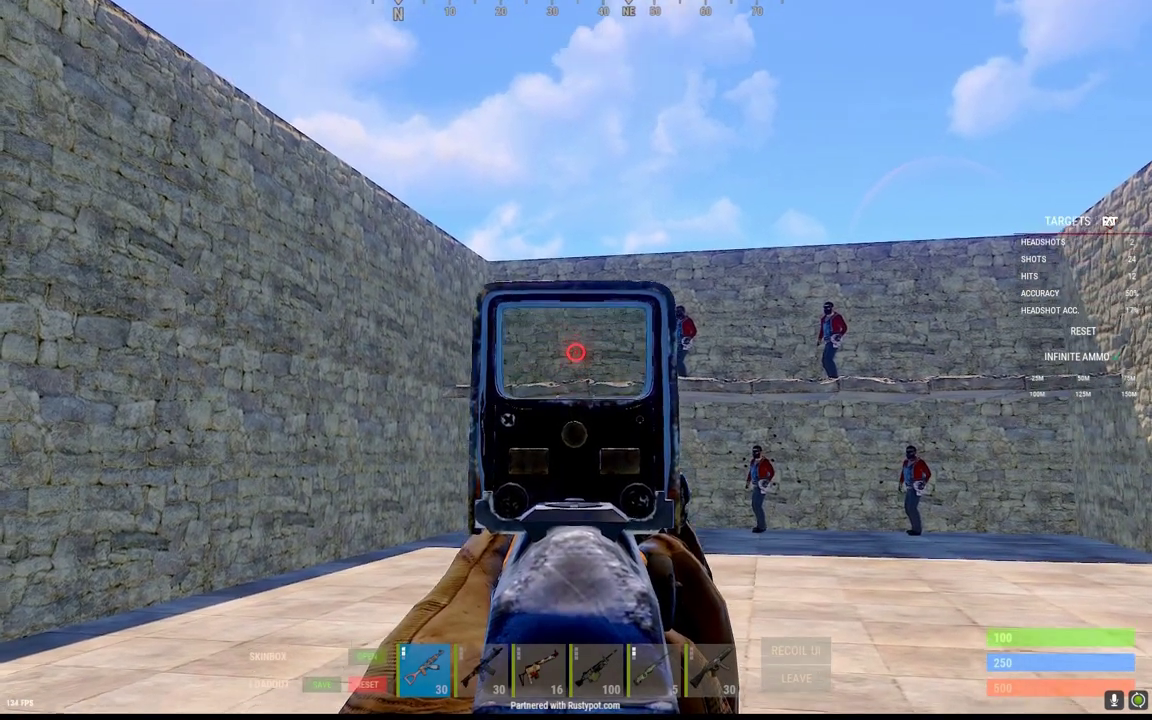
pyautogui.press('s')
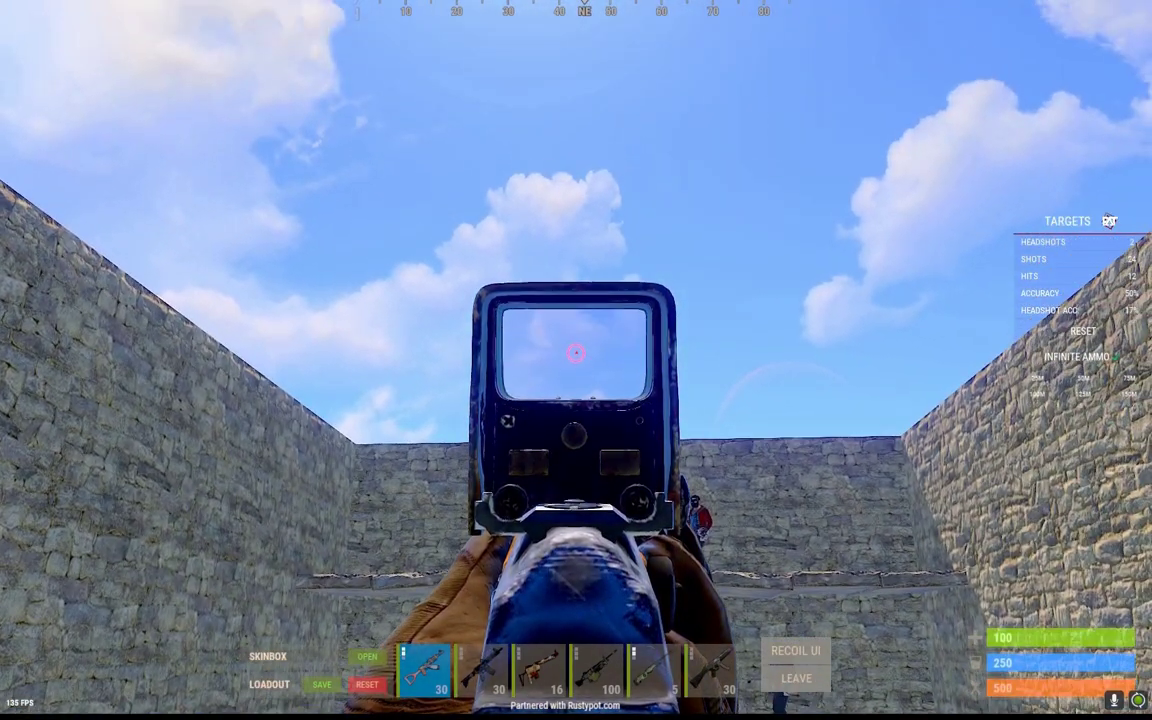
# Step: Replace the holosight on the assault rifle with a zoom scope from the inventory
pyautogui.press('Tab')
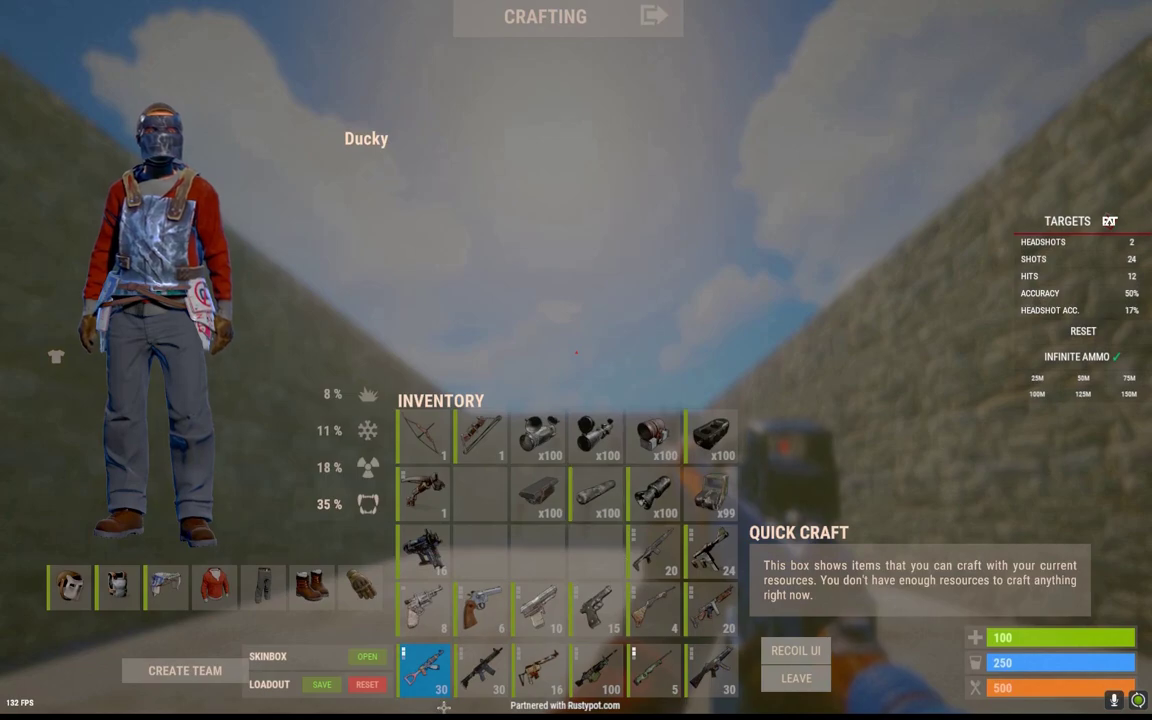
pyautogui.click(430, 672)
pyautogui.moveTo(519, 314); pyautogui.dragTo(257, 290)
pyautogui.moveTo(429, 314); pyautogui.dragTo(464, 679)
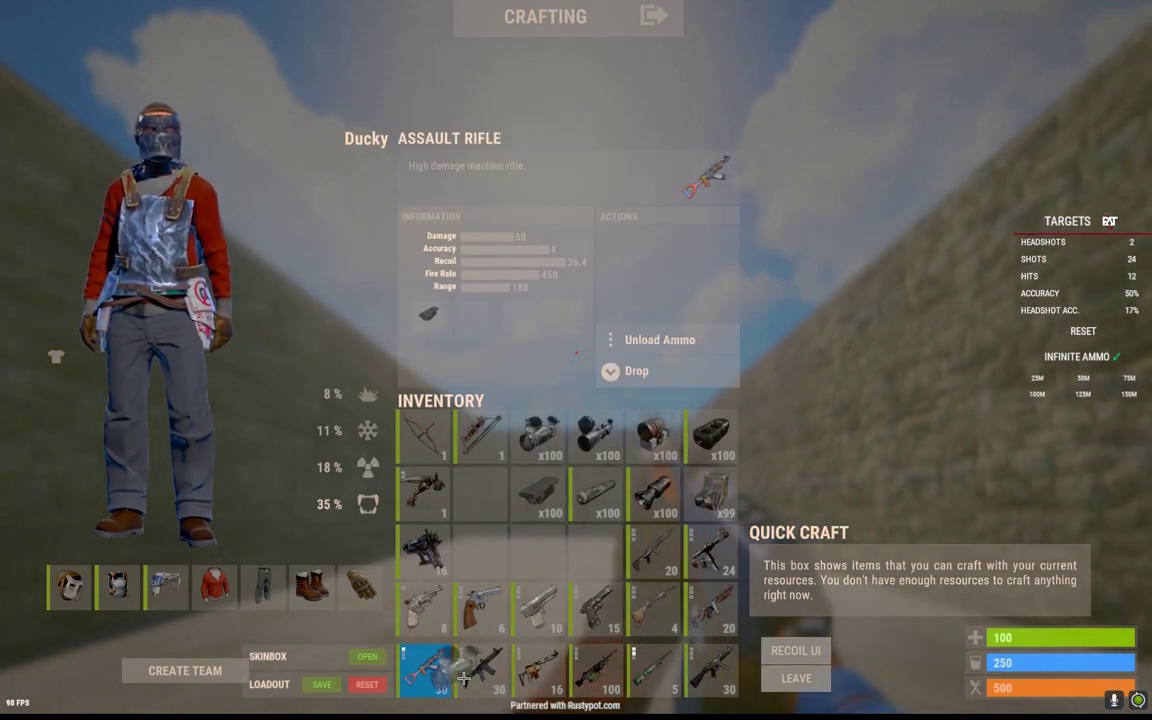
pyautogui.moveTo(596, 436); pyautogui.dragTo(430, 672)
pyautogui.press('Tab')
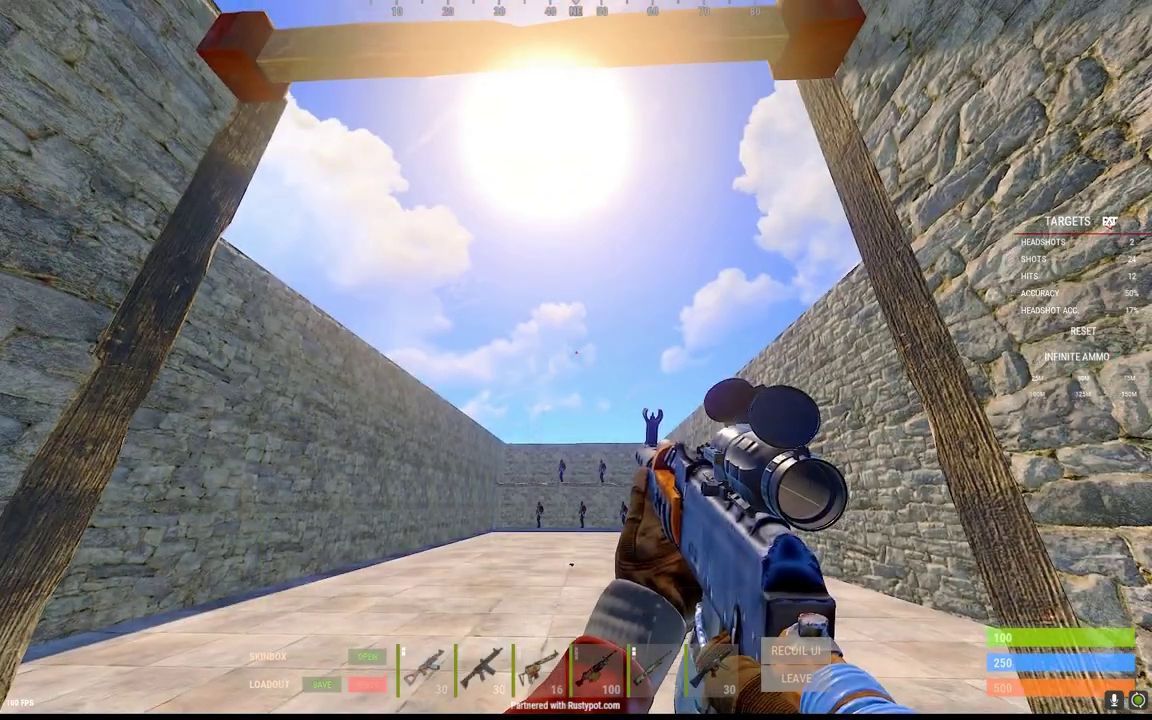
# Step: Aim through the zoom scope, switch to Custom Desktop Logo and set the Y location offset to 0, with its window clear of the crosshair
pyautogui.rightClick(576, 353)
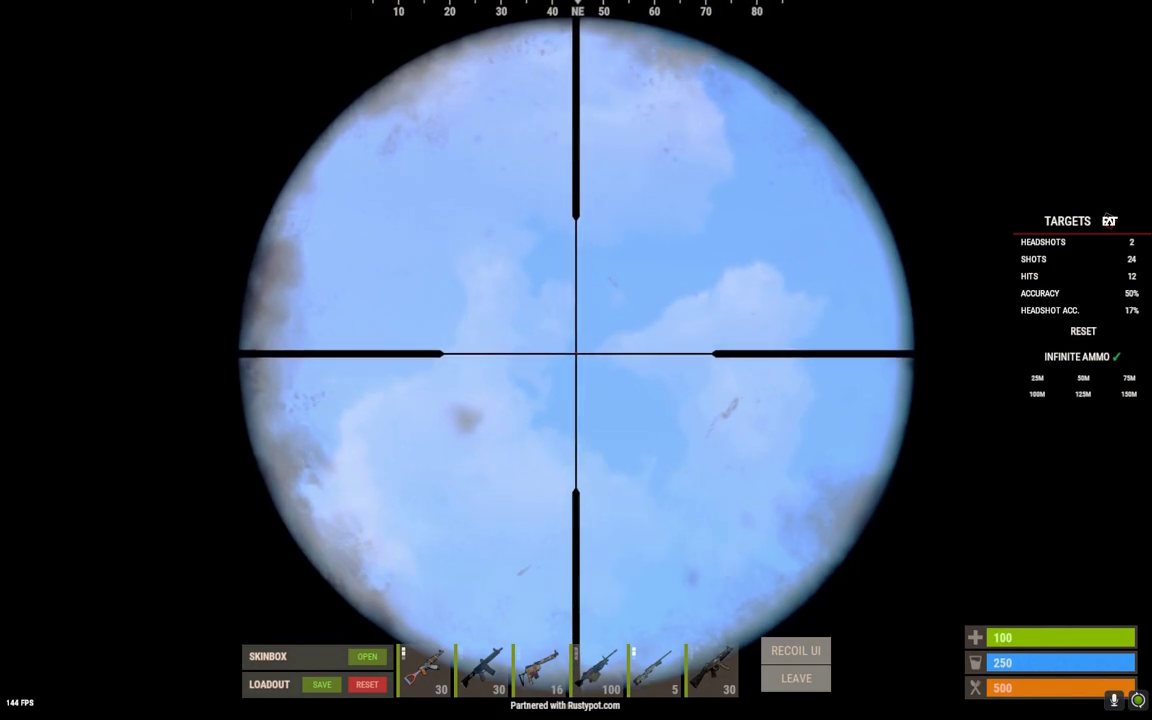
pyautogui.press('super')
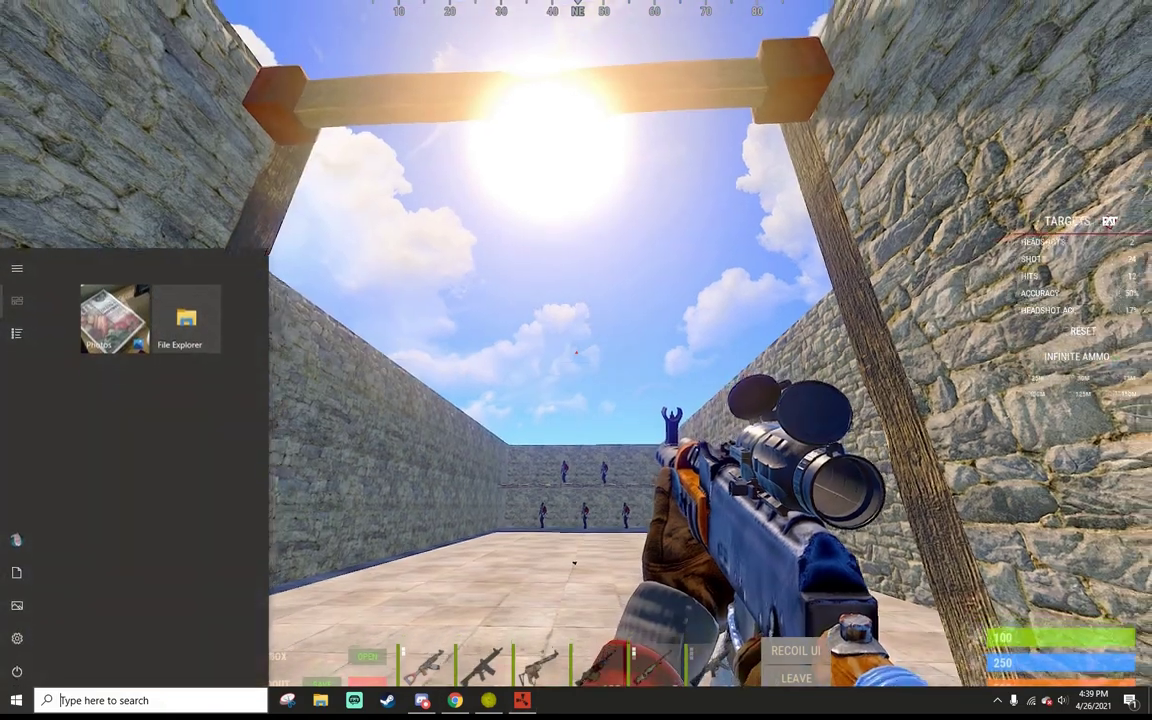
pyautogui.moveTo(1151, 242); pyautogui.dragTo(581, 195)
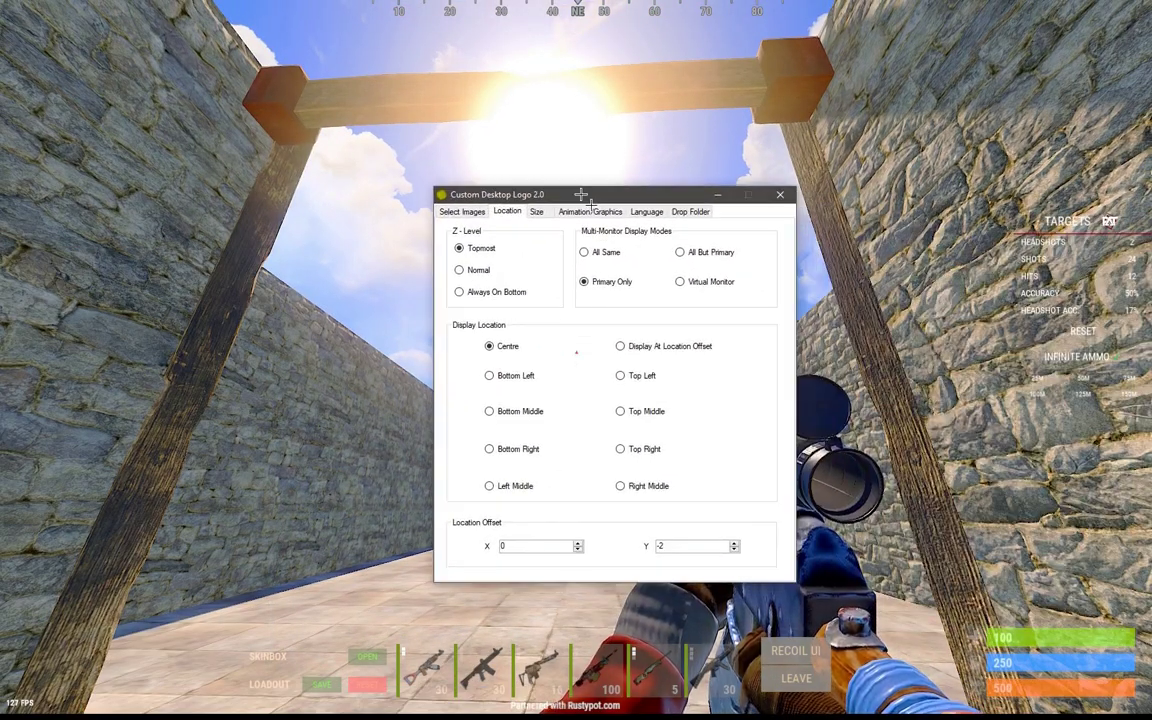
pyautogui.press('Return')
pyautogui.click(693, 545)
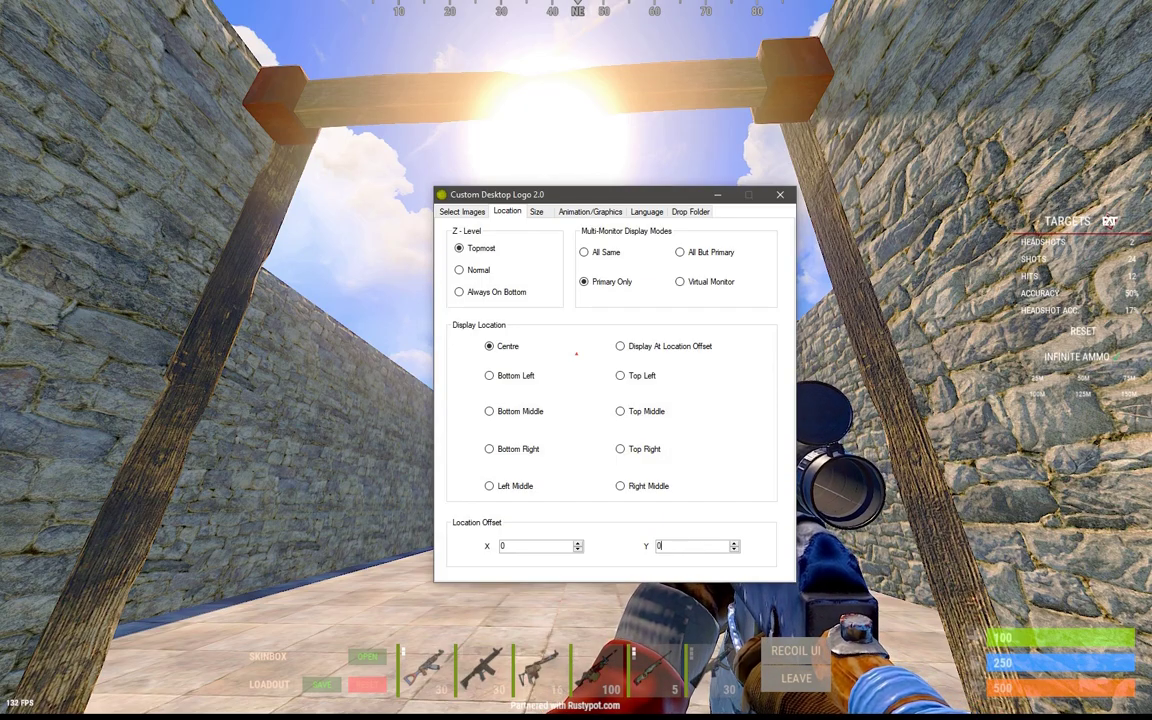
pyautogui.moveTo(683, 203); pyautogui.dragTo(299, 303)
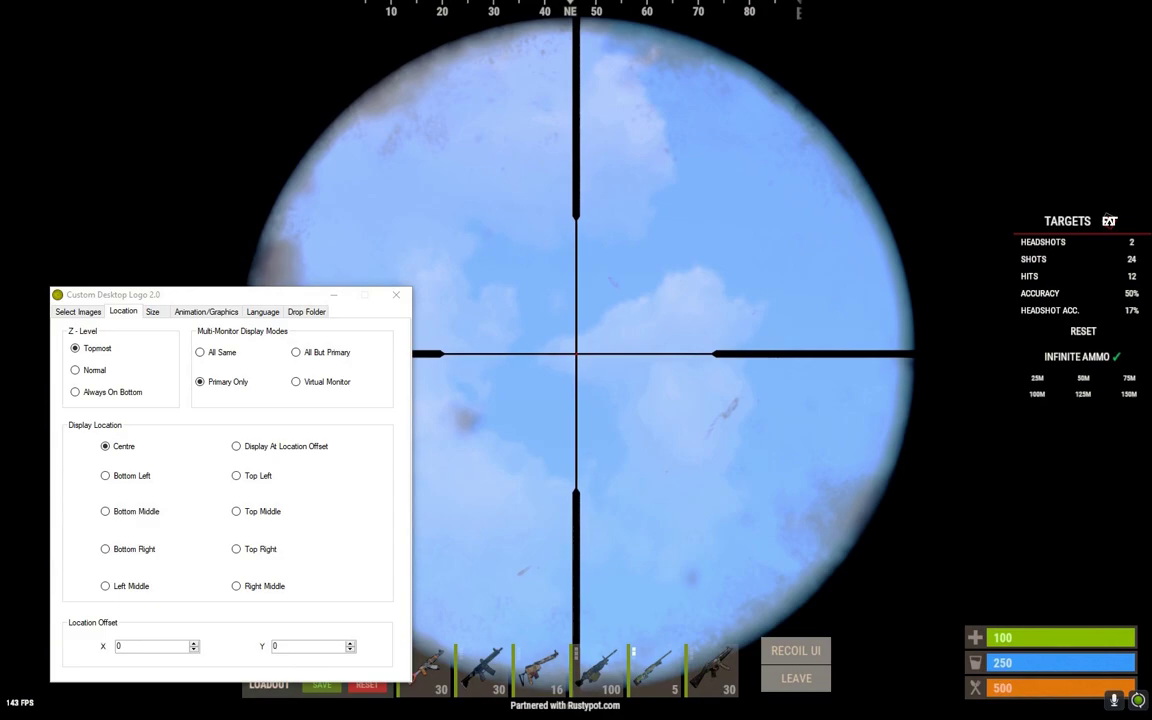
# Step: Set the overlay's Y location offset to 1 and check the crosshair against the scope reticle
pyautogui.press('Tab')
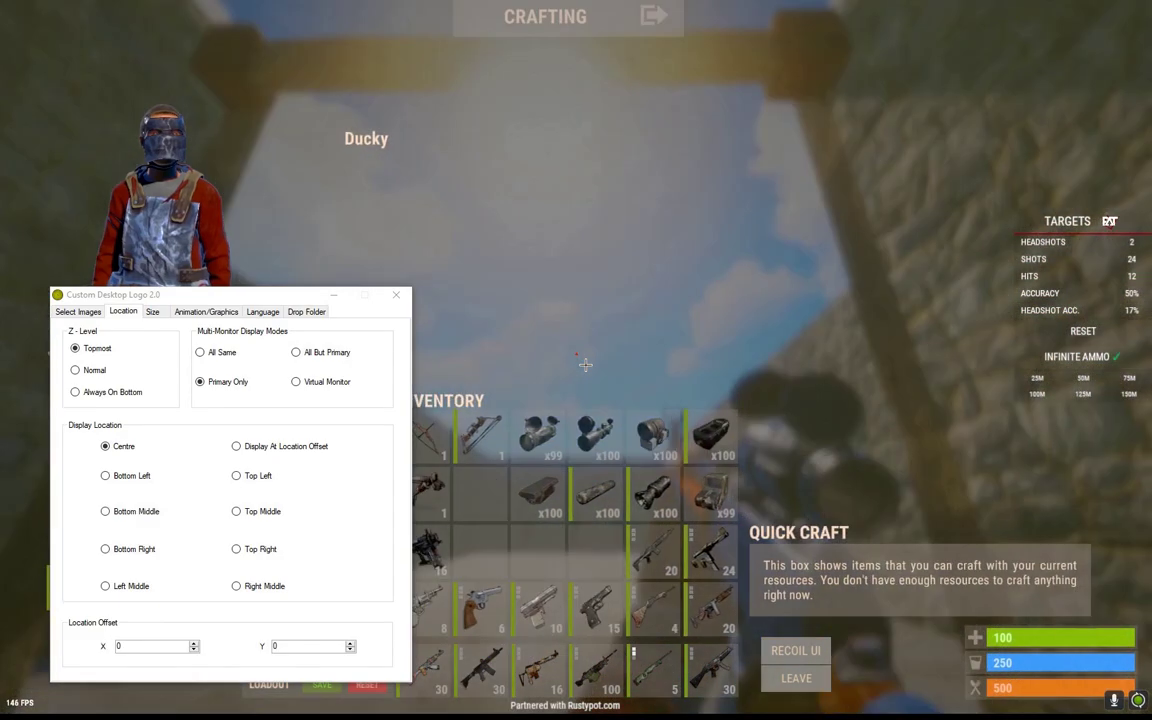
pyautogui.click(311, 648)
pyautogui.write('1')
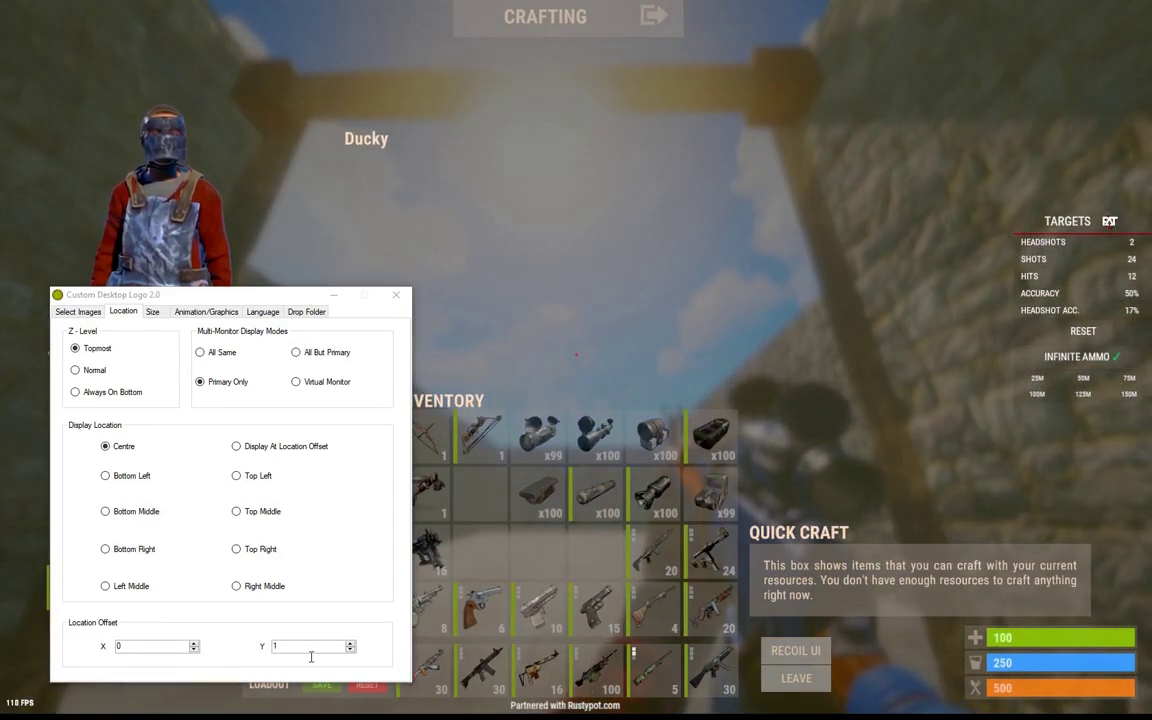
pyautogui.click(604, 496)
pyautogui.press('Tab')
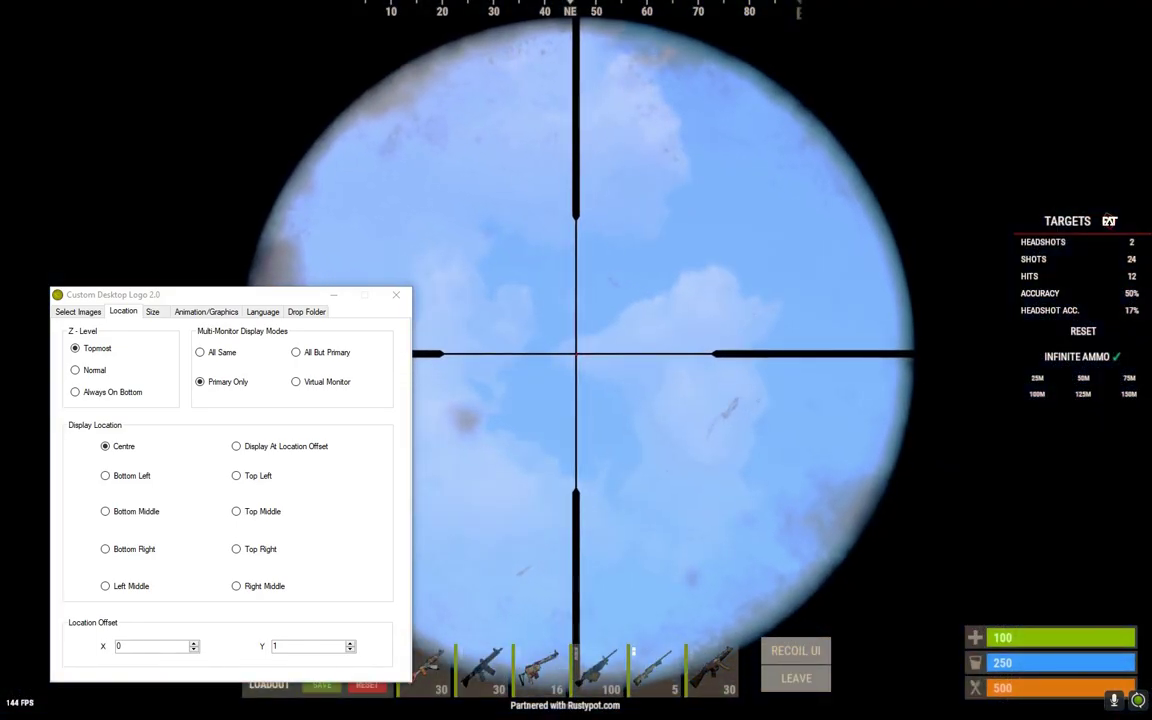
# Step: Set the overlay's X location offset to -1 and compare the crosshair with the scope reticle
pyautogui.press('Tab')
pyautogui.click(161, 650)
pyautogui.write('-1')
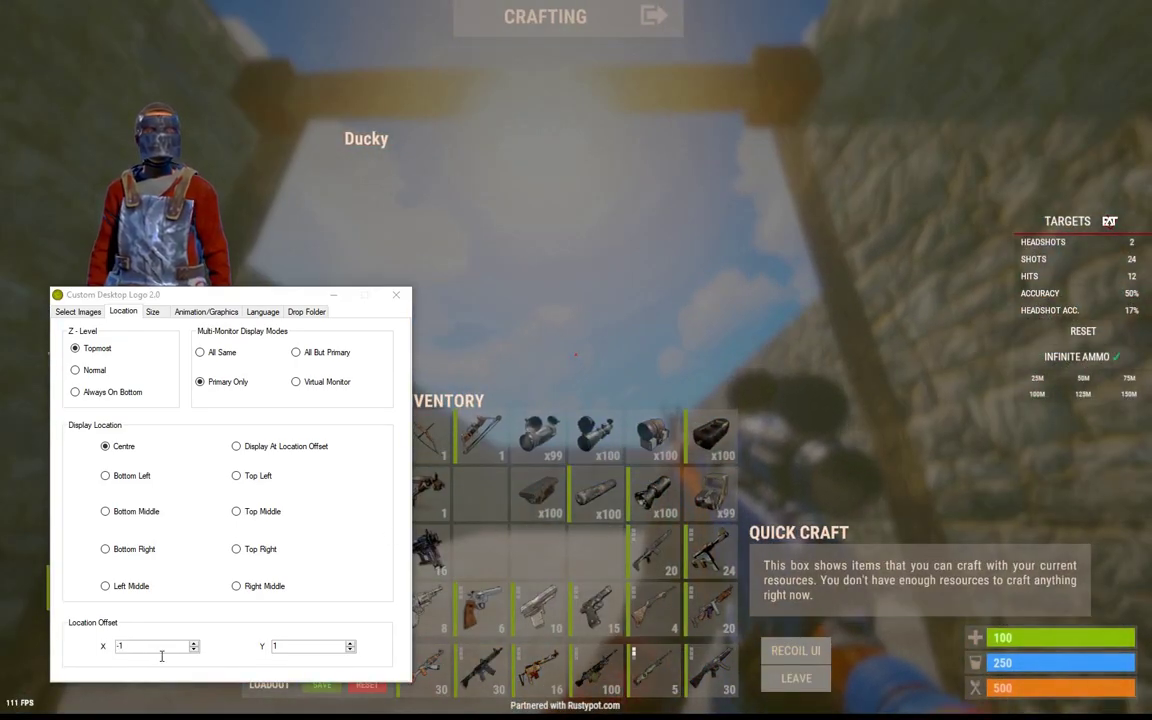
pyautogui.click(631, 247)
pyautogui.press('Tab')
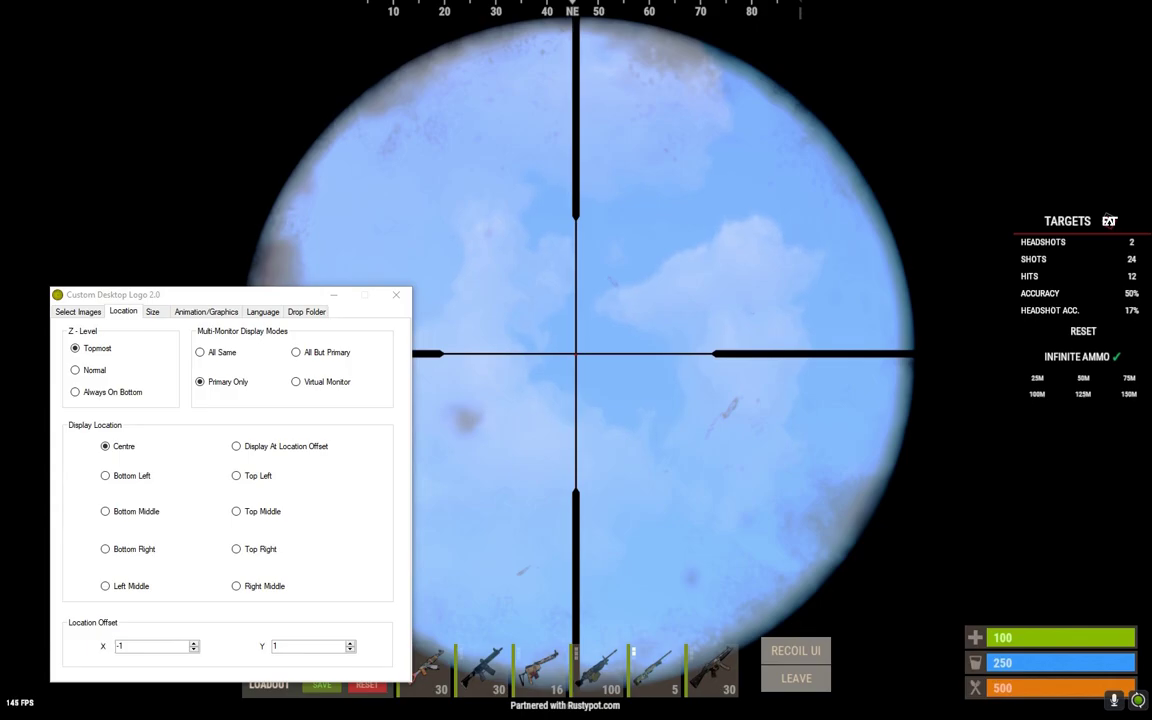
pyautogui.press('Tab')
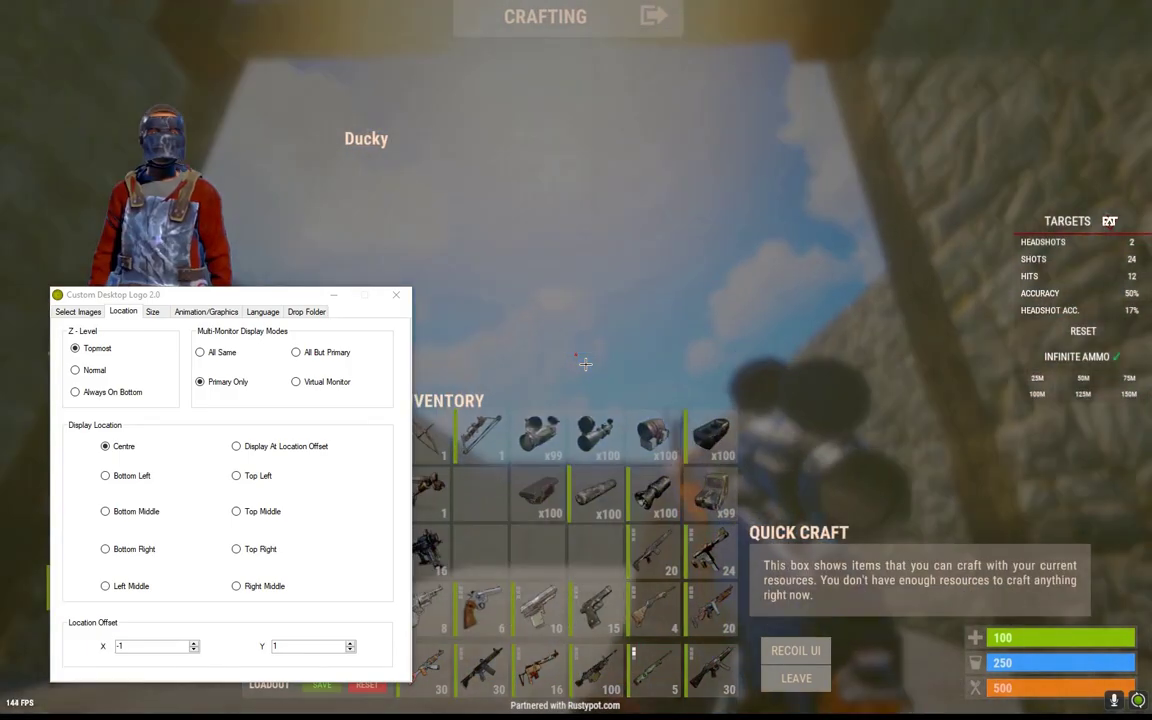
pyautogui.press('Tab')
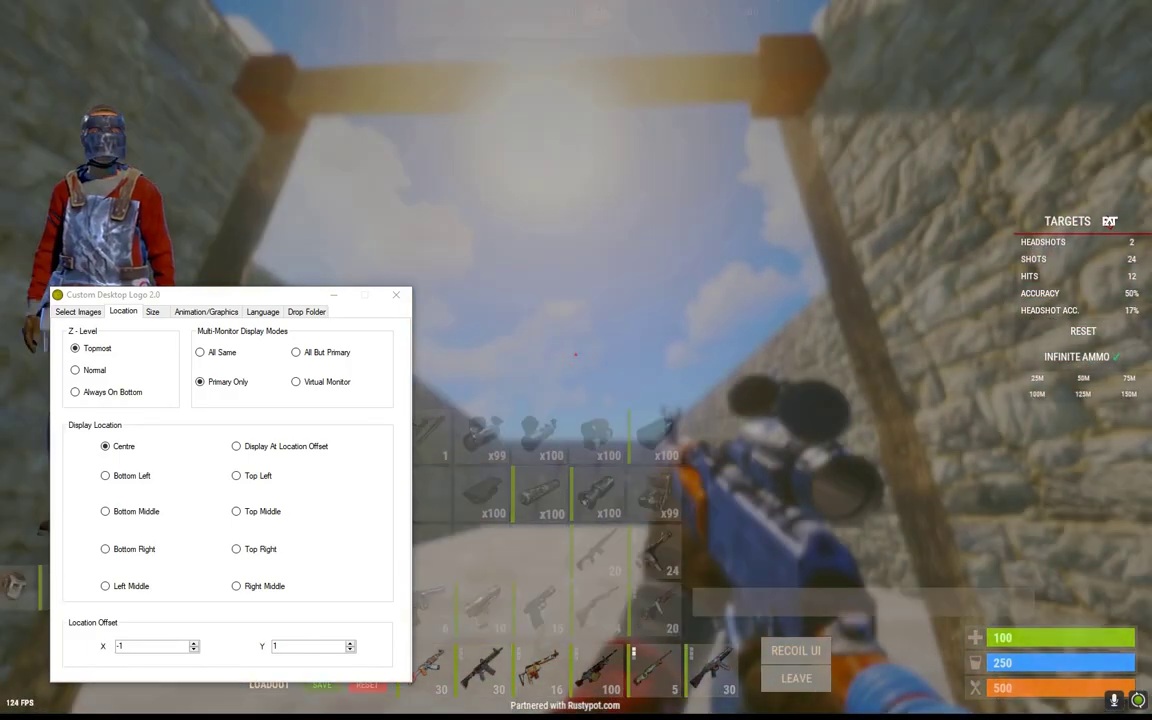
# Step: Reduce the overlay image's scale factor to 0.22 and check it through the scope
pyautogui.press('Tab')
pyautogui.click(152, 311)
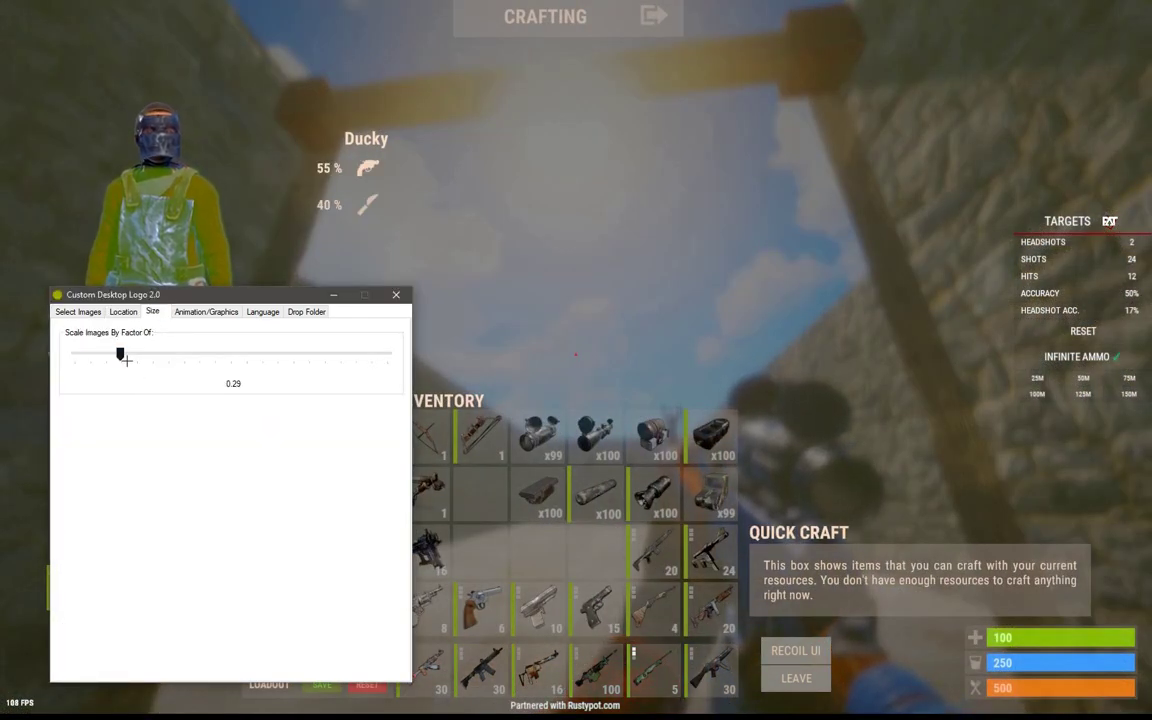
pyautogui.moveTo(126, 359); pyautogui.dragTo(117, 366)
pyautogui.press('Tab')
pyautogui.rightClick(576, 354)
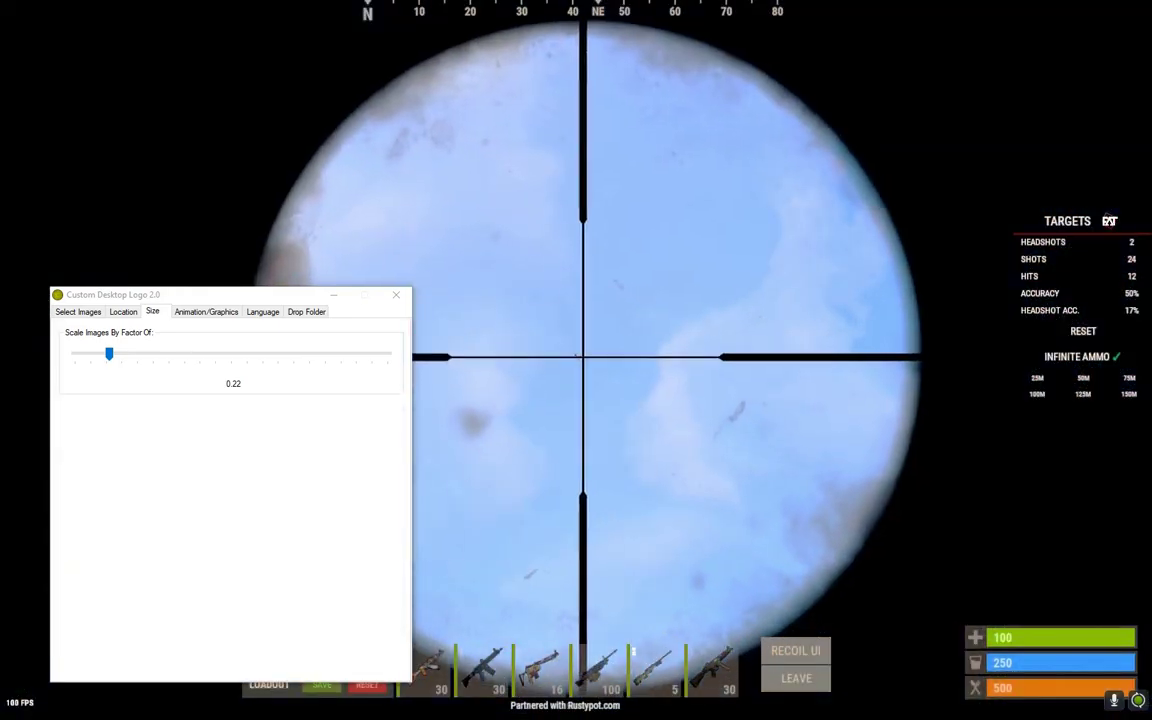
# Step: Set the overlay image's scale factor to 0.28 and aim through the scope to check its fit
pyautogui.press('Tab')
pyautogui.moveTo(110, 355); pyautogui.dragTo(135, 366)
pyautogui.press('Tab')
pyautogui.rightClick(576, 354)
pyautogui.press('Tab')
pyautogui.scroll(-1, 132, 366)
pyautogui.press('Tab')
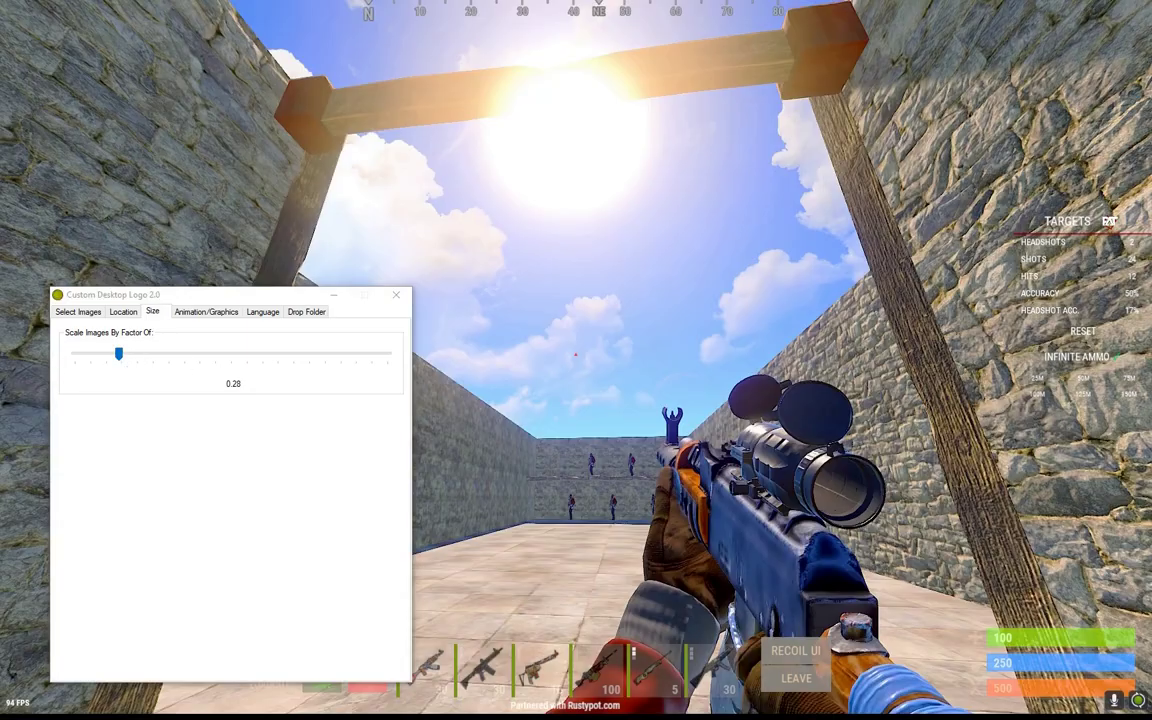
pyautogui.rightClick(575, 354)
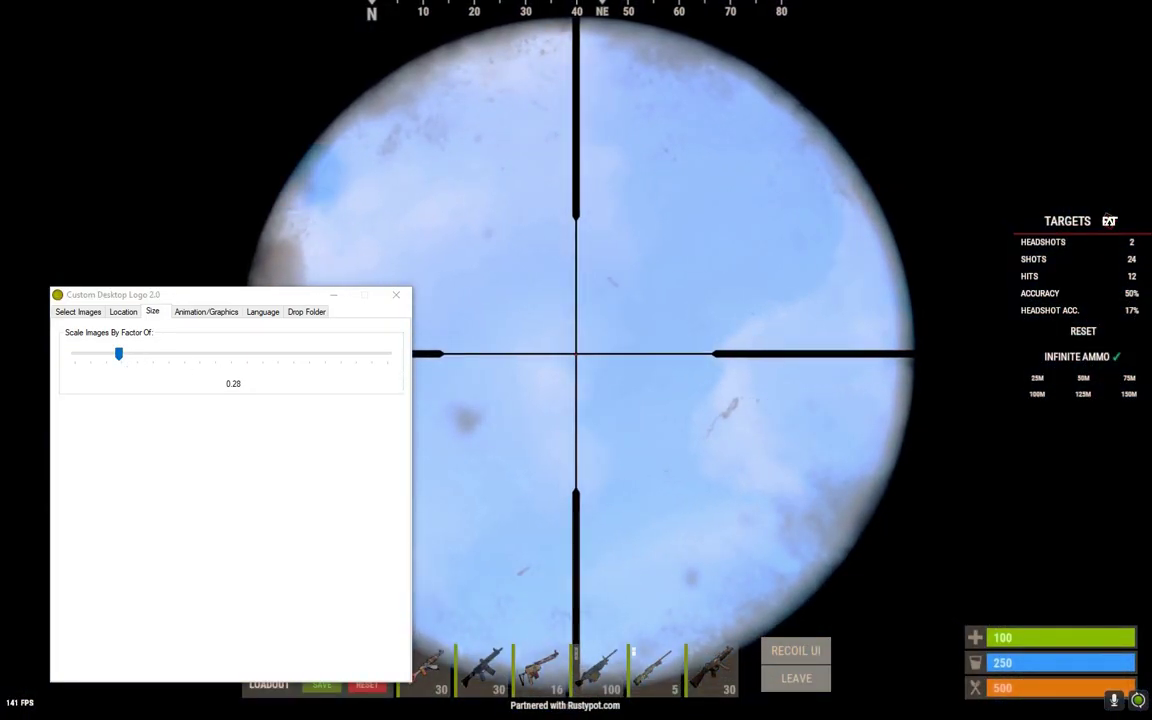
# Step: Set the overlay image's scale factor to 0.3 and check it against the scope reticle
pyautogui.press('Tab')
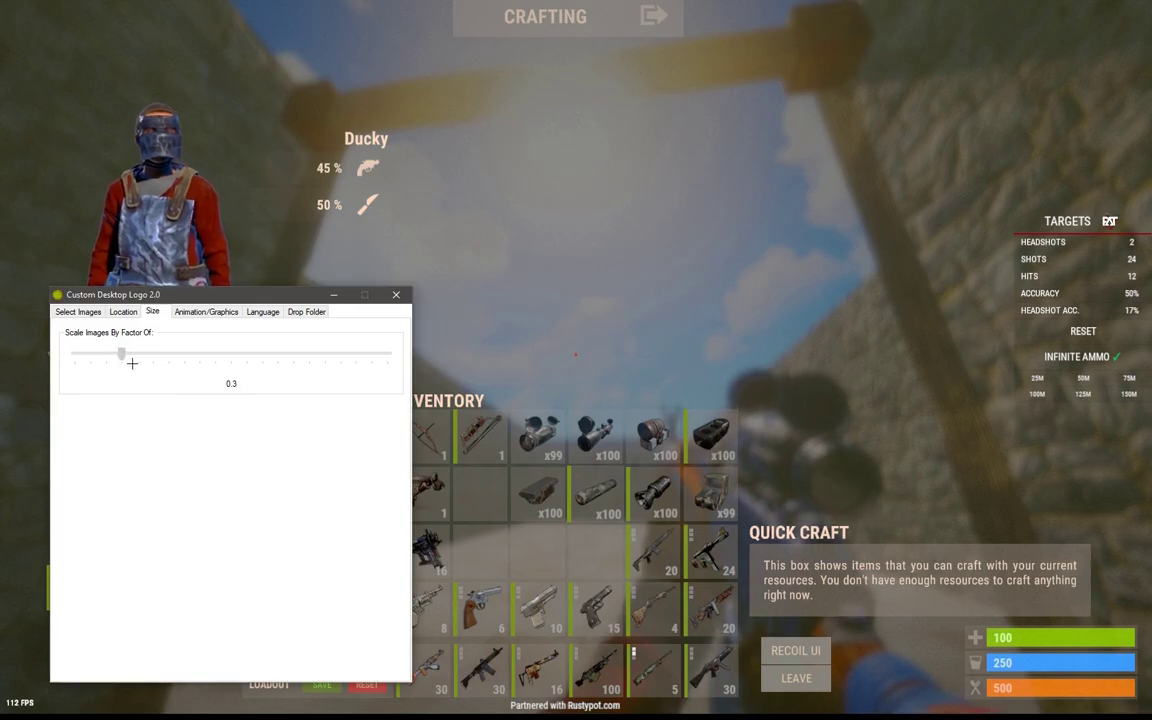
pyautogui.hotkey('alt', 'Tab')
pyautogui.press('Tab')
pyautogui.rightClick(575, 354)
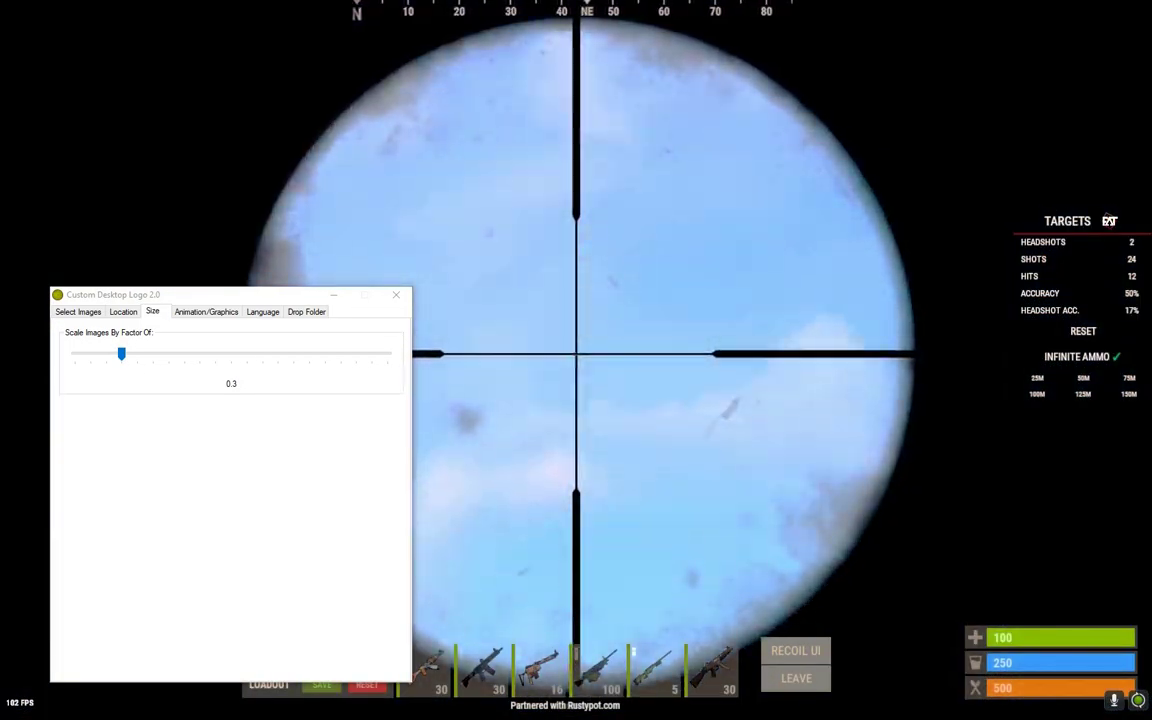
# Step: Set the overlay's X location offset to 0 and check the crosshair through the scope
pyautogui.press('Tab')
pyautogui.click(123, 311)
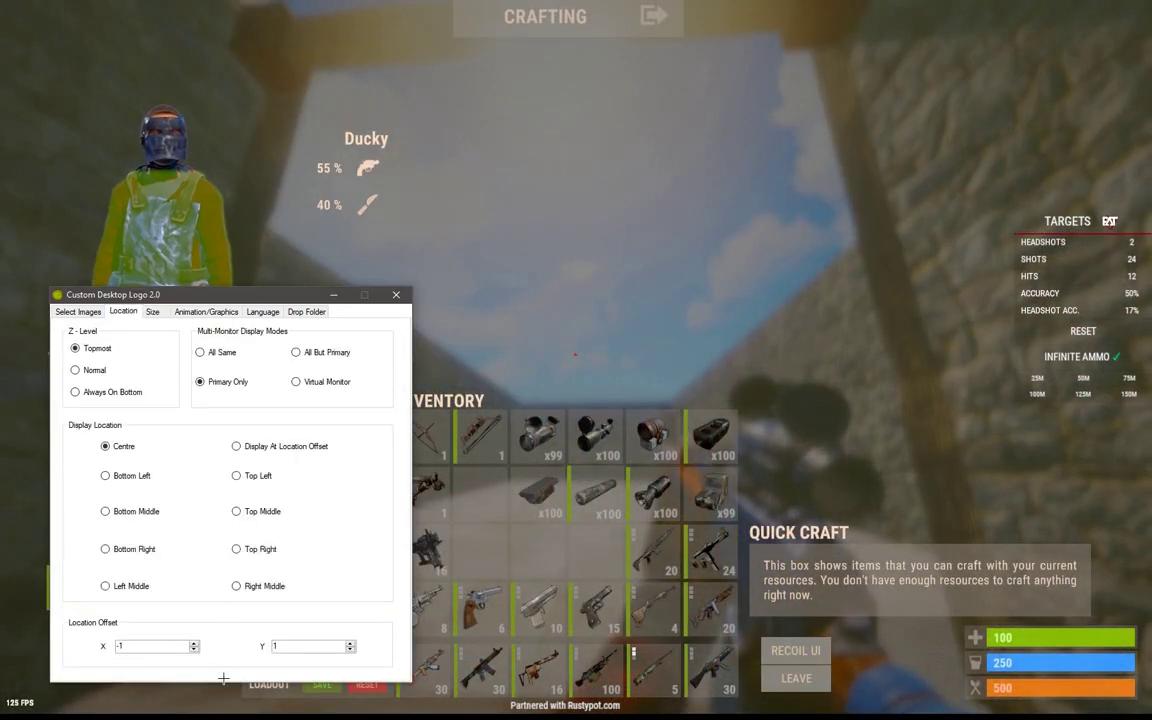
pyautogui.write('0')
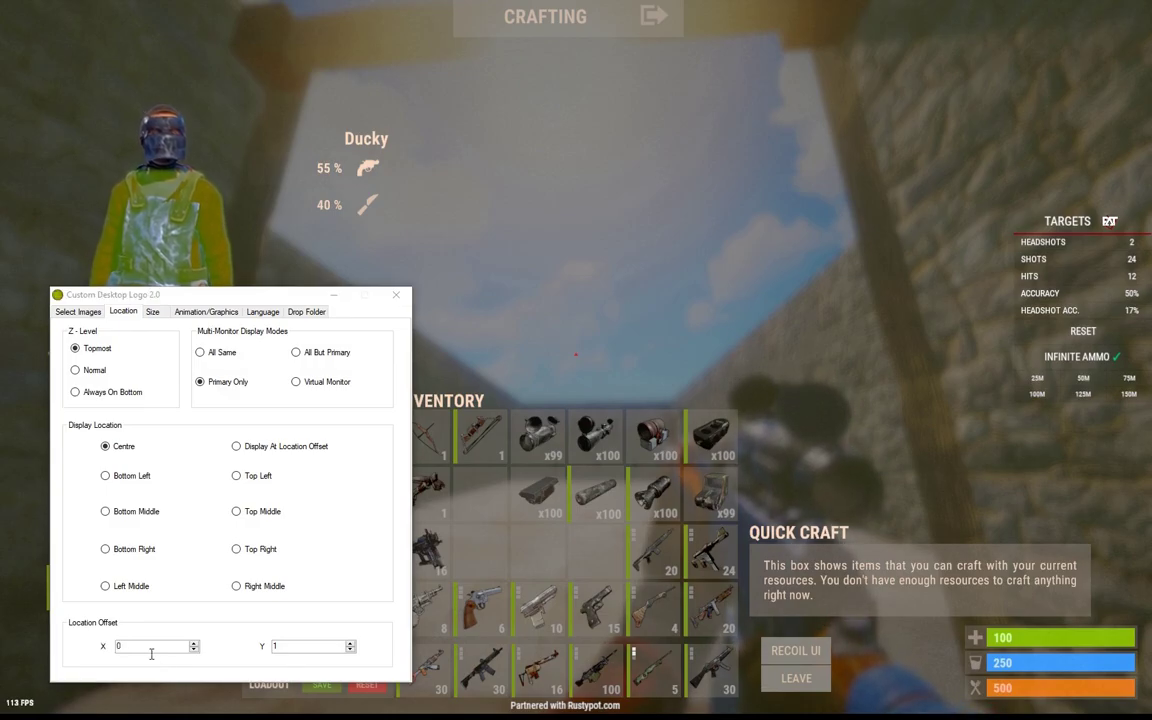
pyautogui.press('Tab')
pyautogui.rightClick(575, 354)
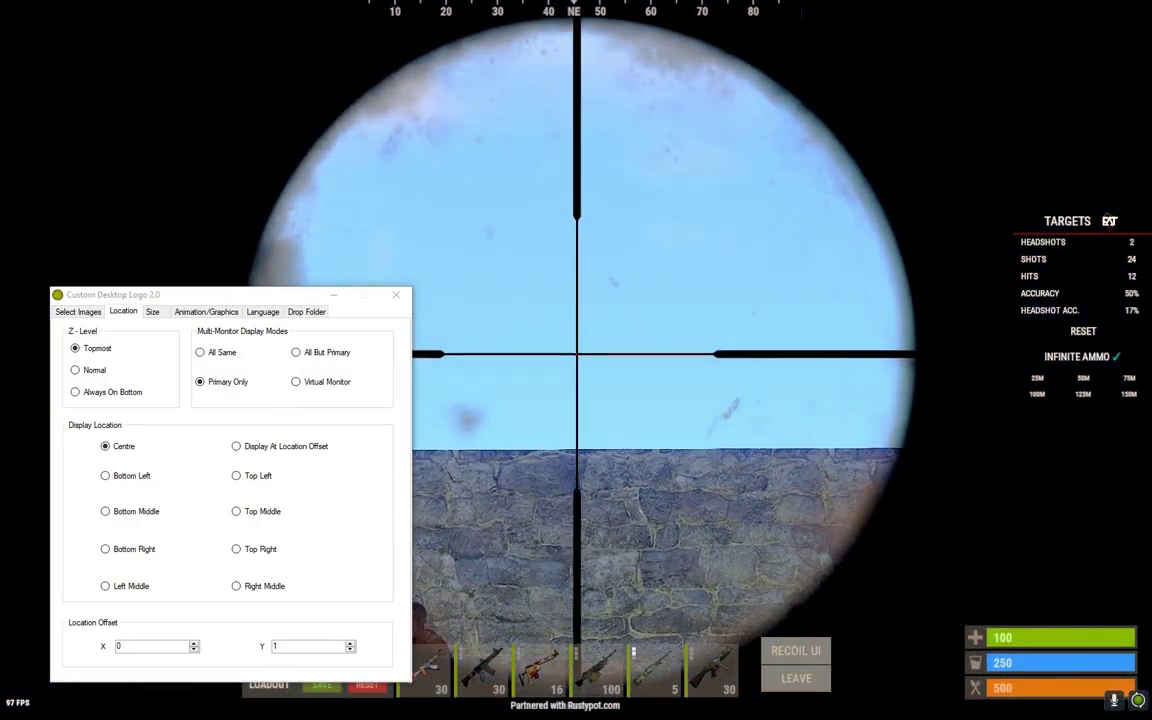
# Step: Reposition the overlay settings window and aim through the scope at the lane targets to check the crosshair's alignment
pyautogui.press('Tab')
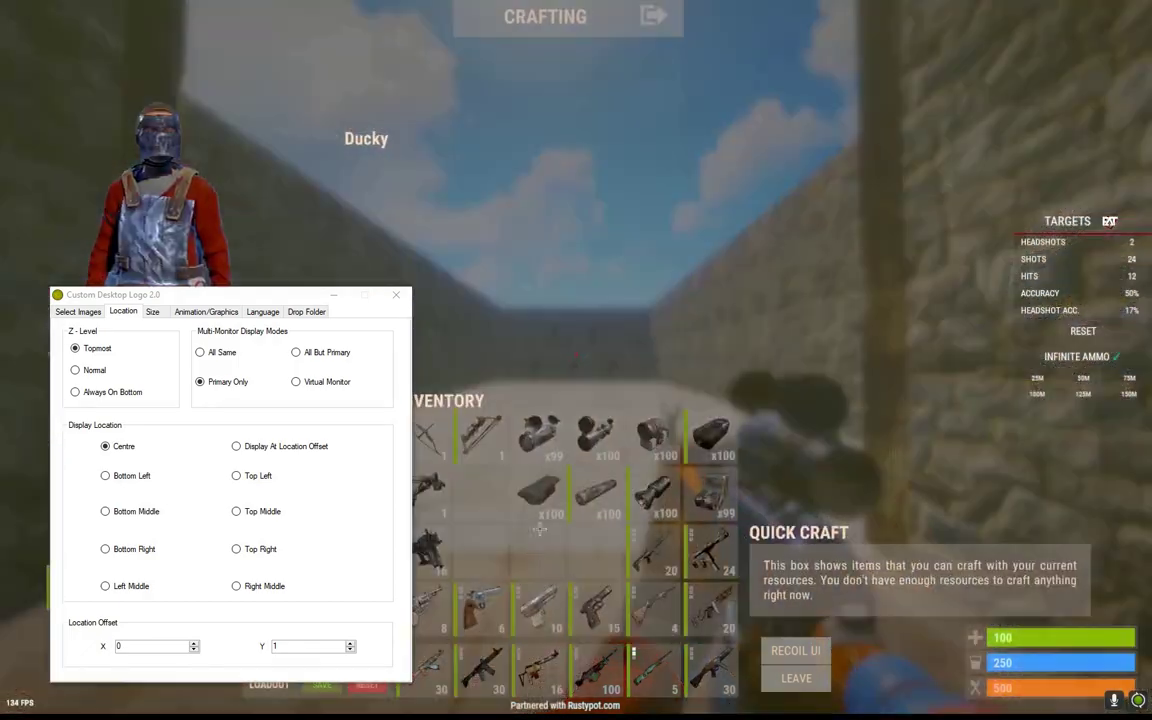
pyautogui.moveTo(197, 295); pyautogui.dragTo(267, 287)
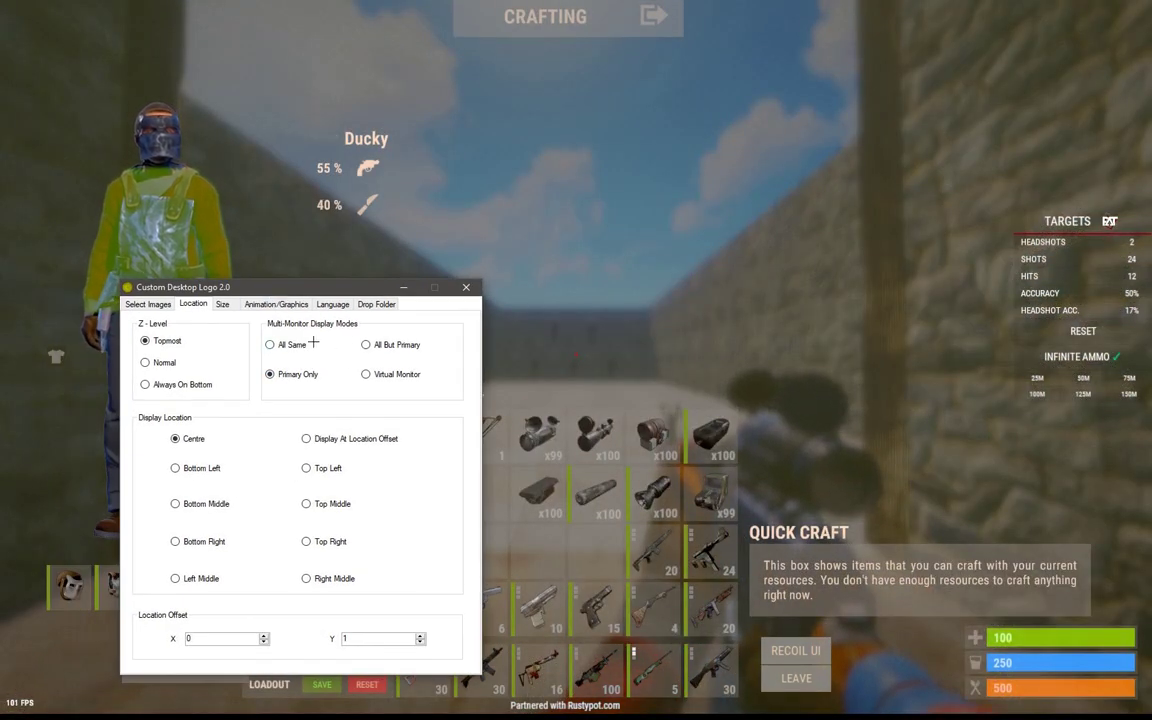
pyautogui.click(609, 342)
pyautogui.press('Tab')
pyautogui.rightClick(576, 354)
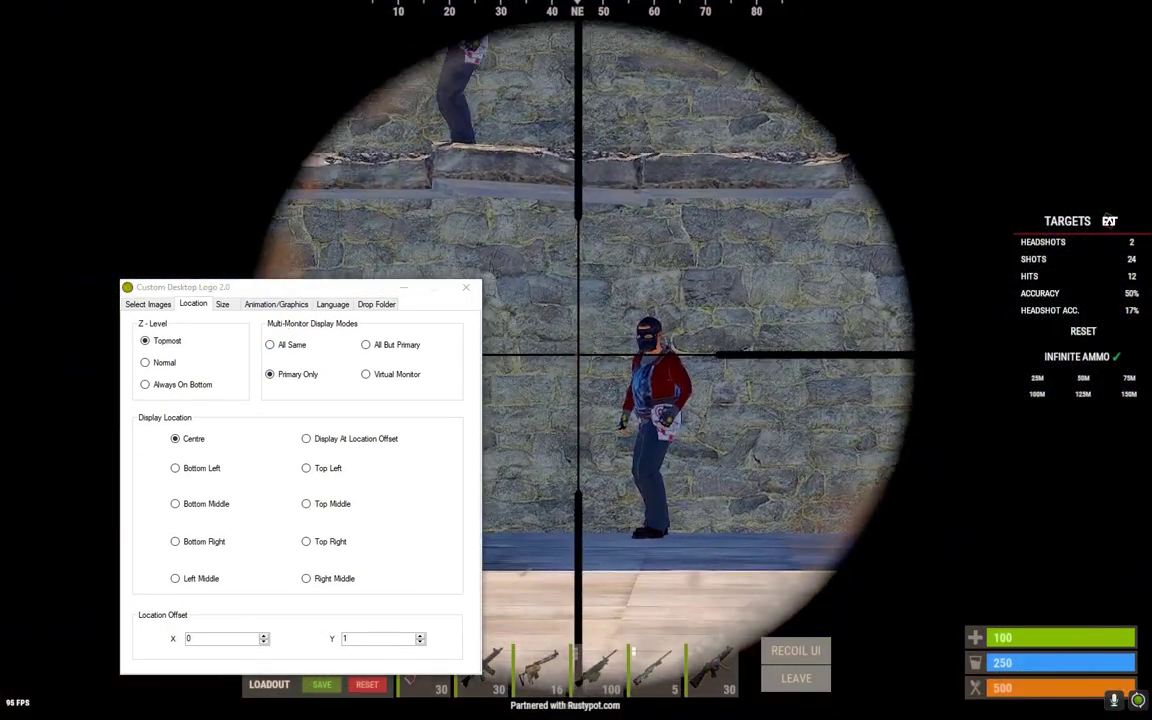
# Step: Remove the zoom scope from the assault rifle and shoot the lane targets with the iron sights
pyautogui.press('Tab')
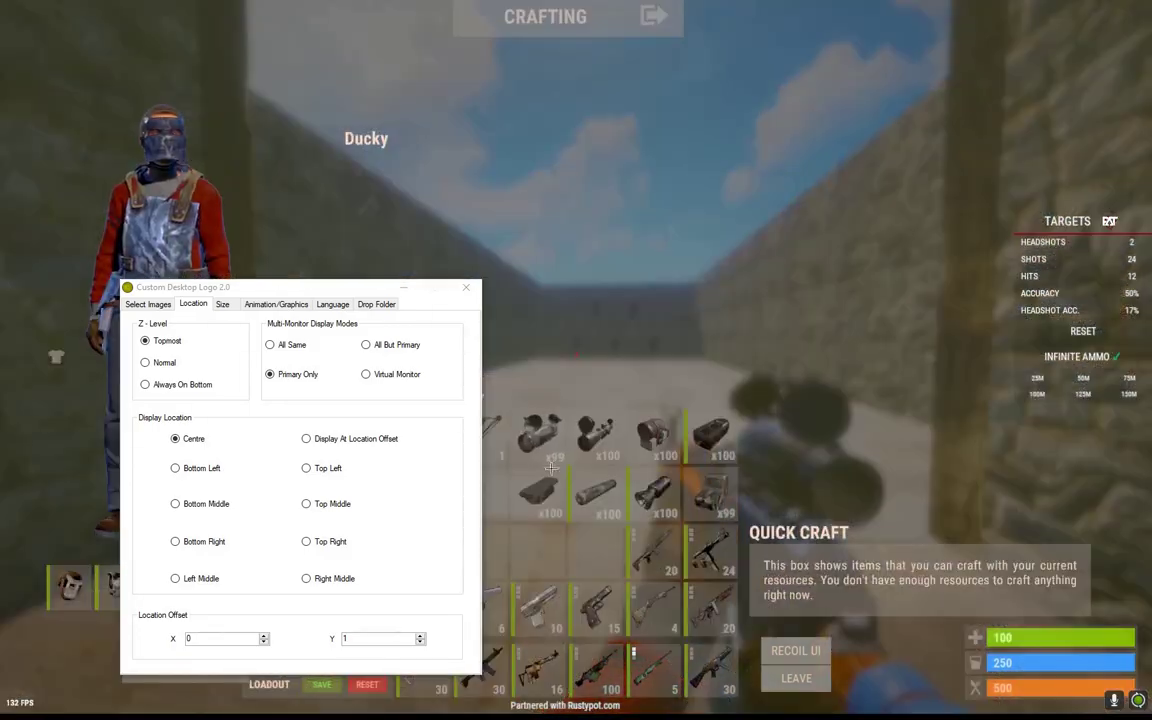
pyautogui.moveTo(367, 294); pyautogui.dragTo(254, 285)
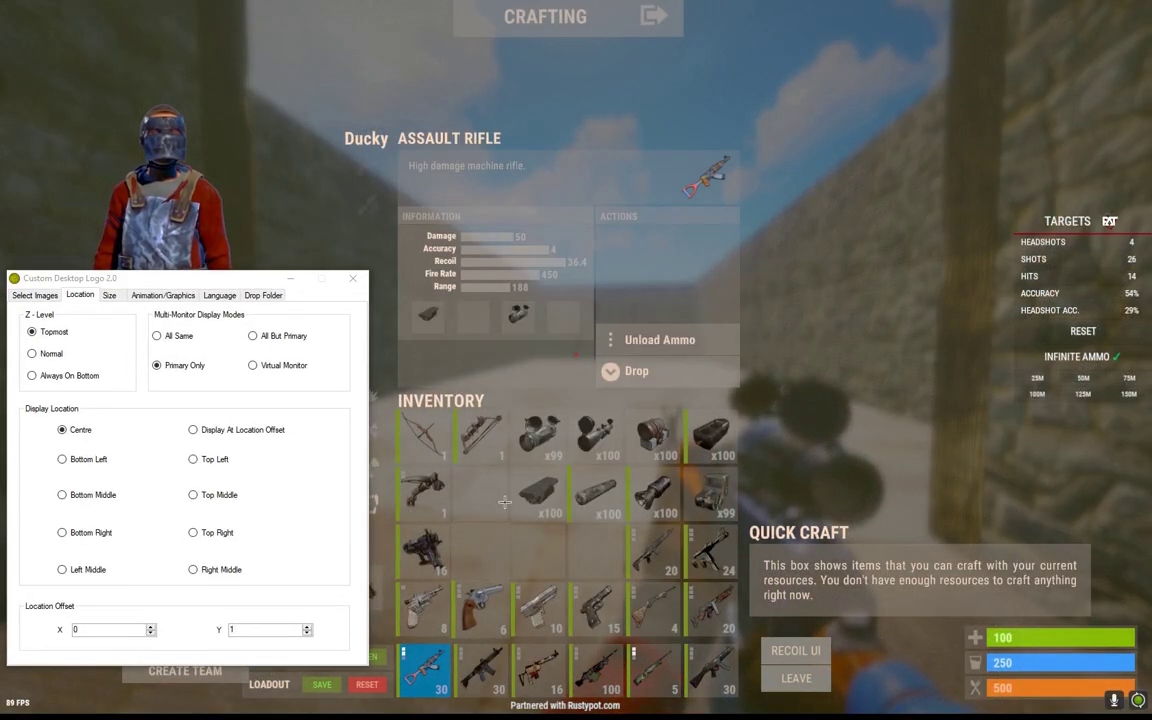
pyautogui.press('Tab')
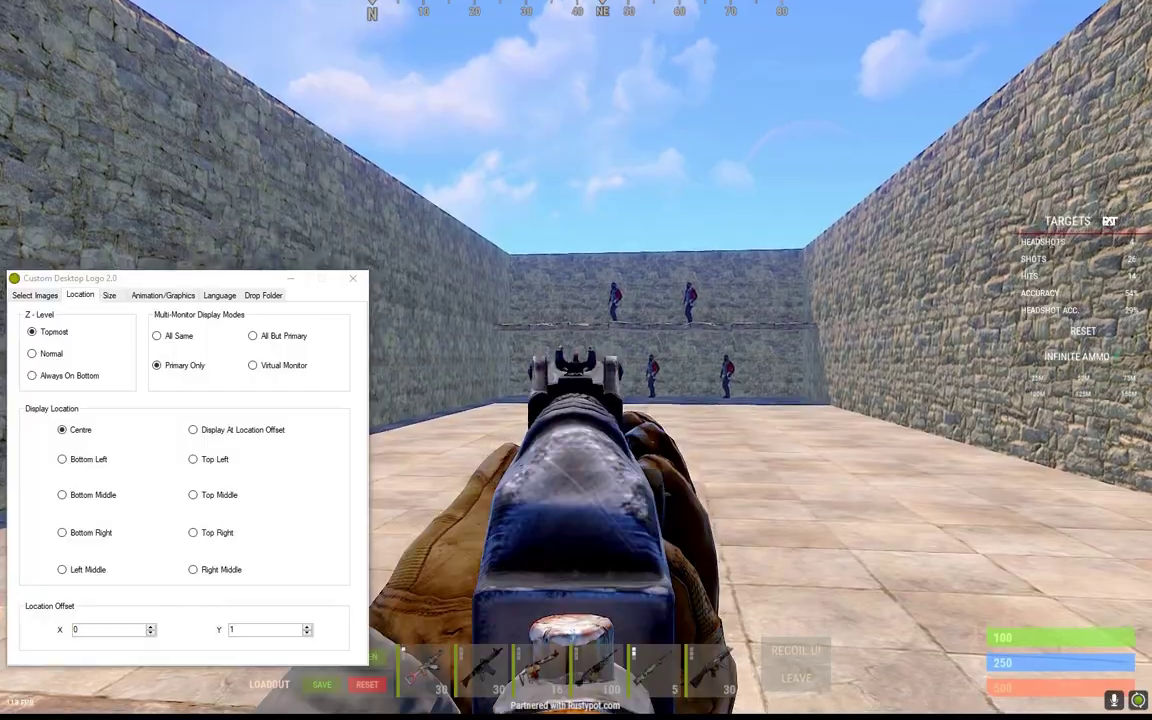
pyautogui.click(576, 360)
pyautogui.rightClick(576, 360)
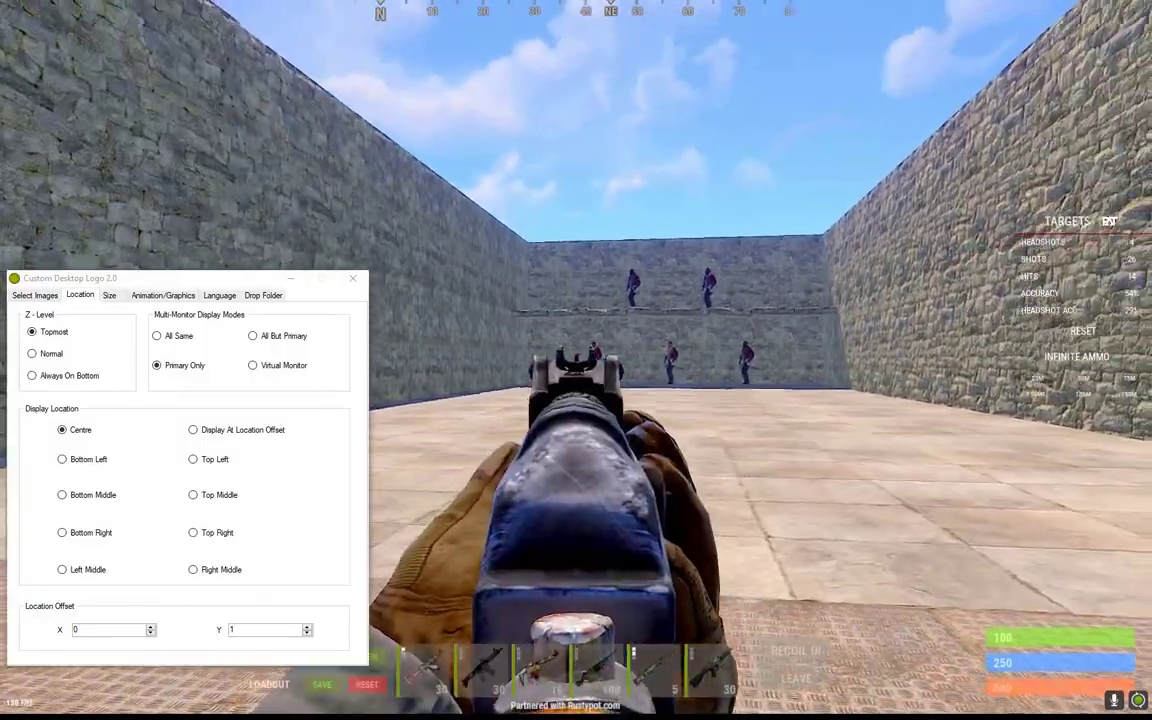
pyautogui.click(576, 360)
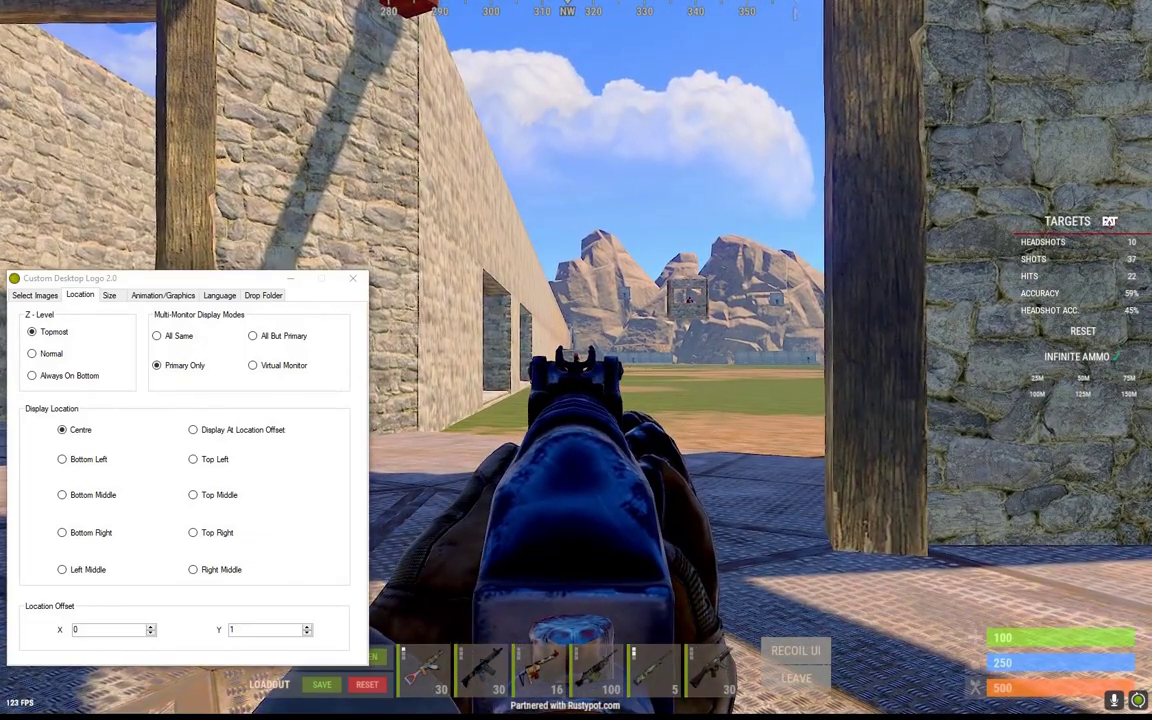
# Step: Lower the overlay's opacity to 25 and check the crosshair over the rifle's iron sights
pyautogui.press('Tab')
pyautogui.click(120, 315)
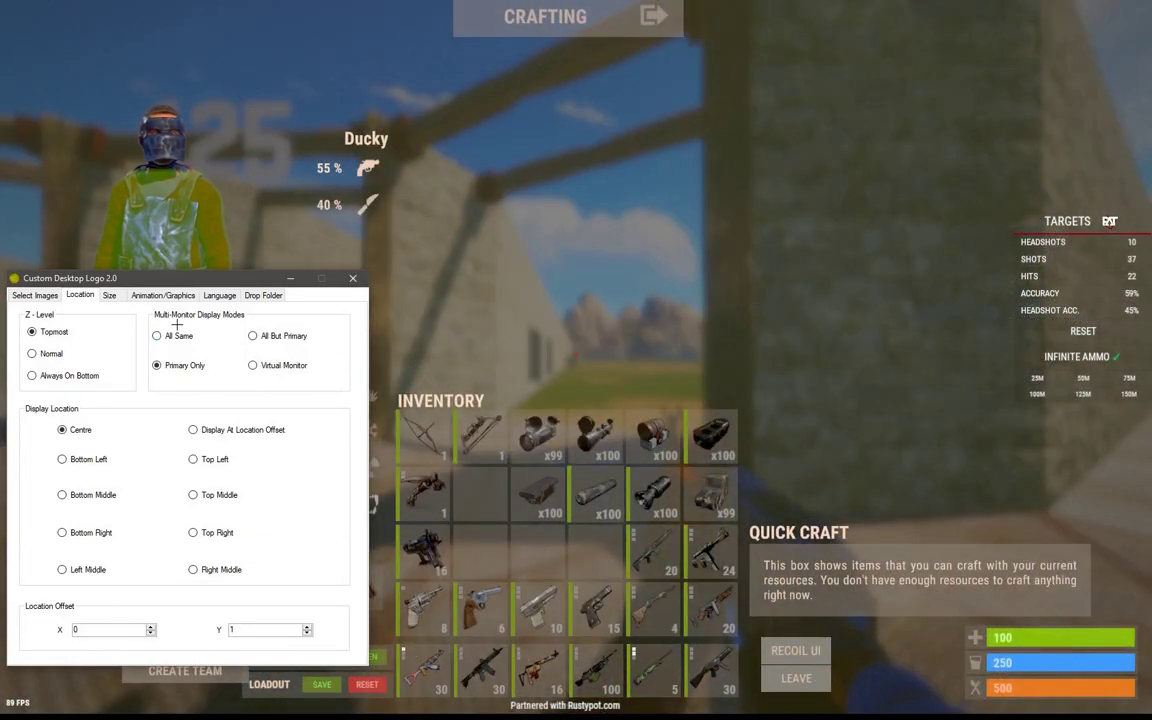
pyautogui.click(110, 296)
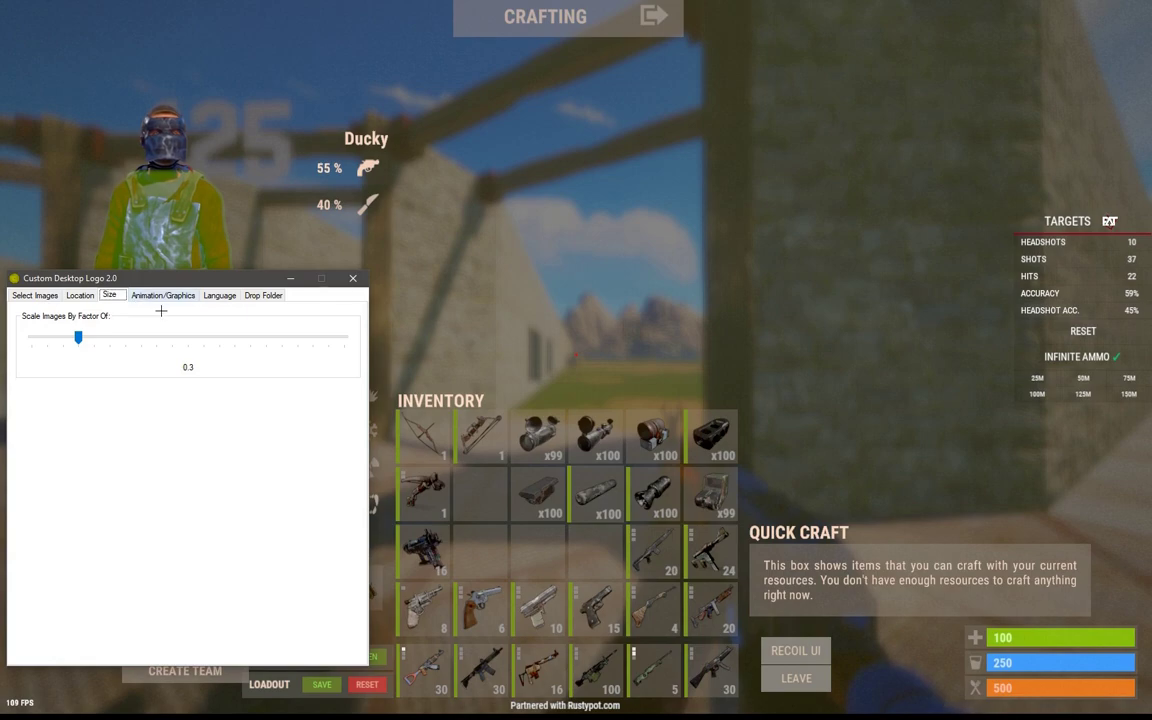
pyautogui.click(163, 296)
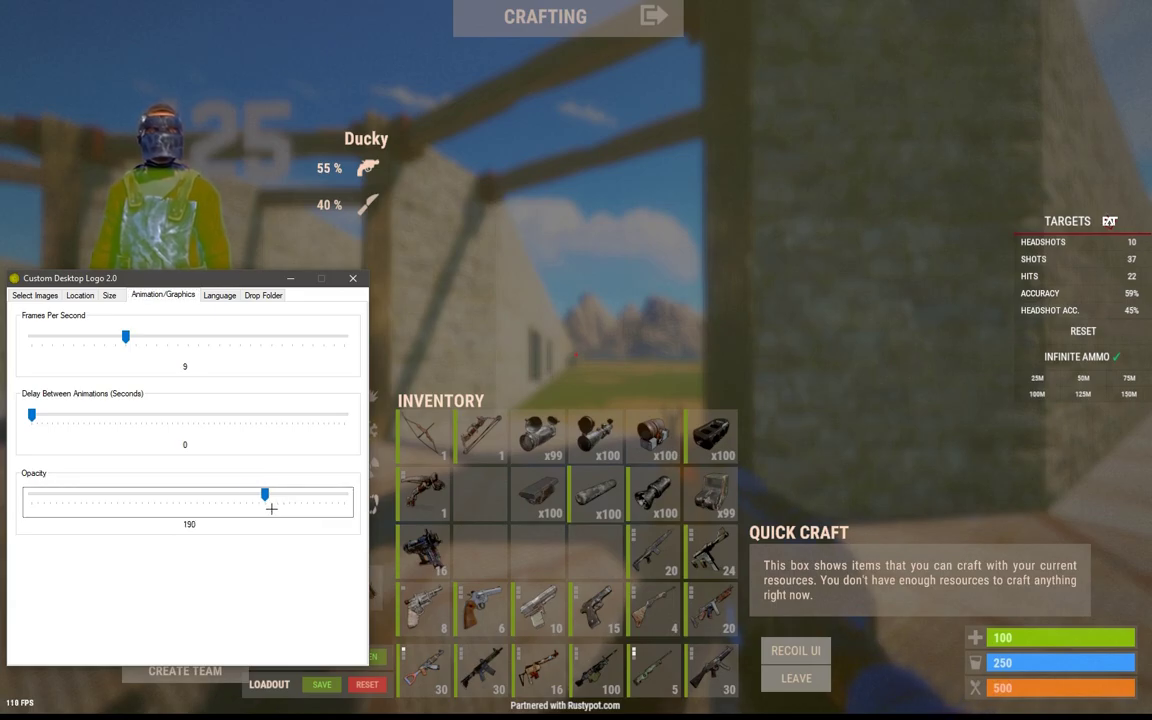
pyautogui.press('Tab')
pyautogui.rightClick(576, 360)
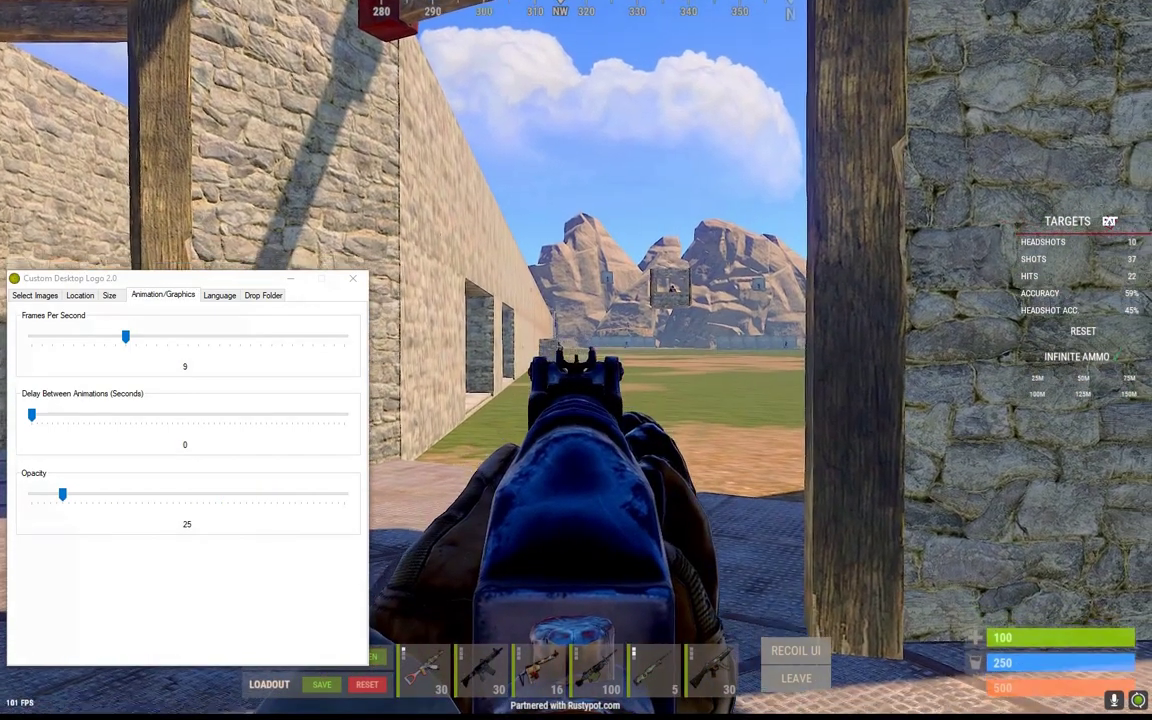
# Step: Set the overlay's opacity to 82 and check the crosshair while aiming down the iron sights
pyautogui.press('Tab')
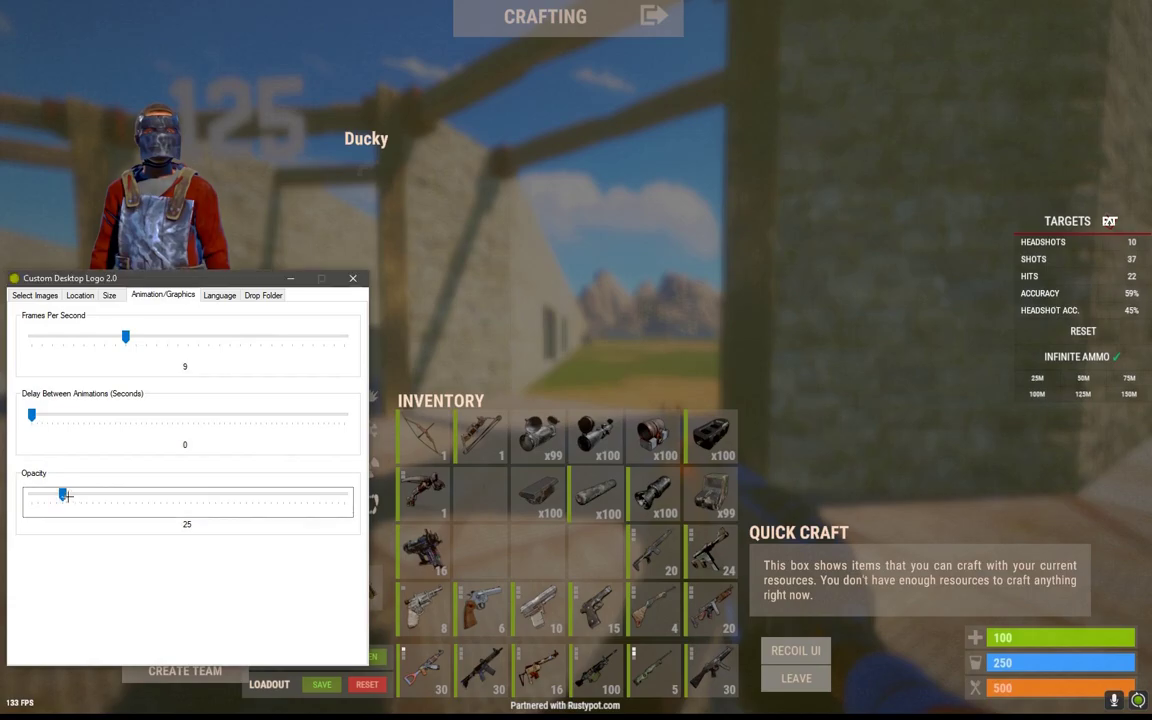
pyautogui.press('Tab')
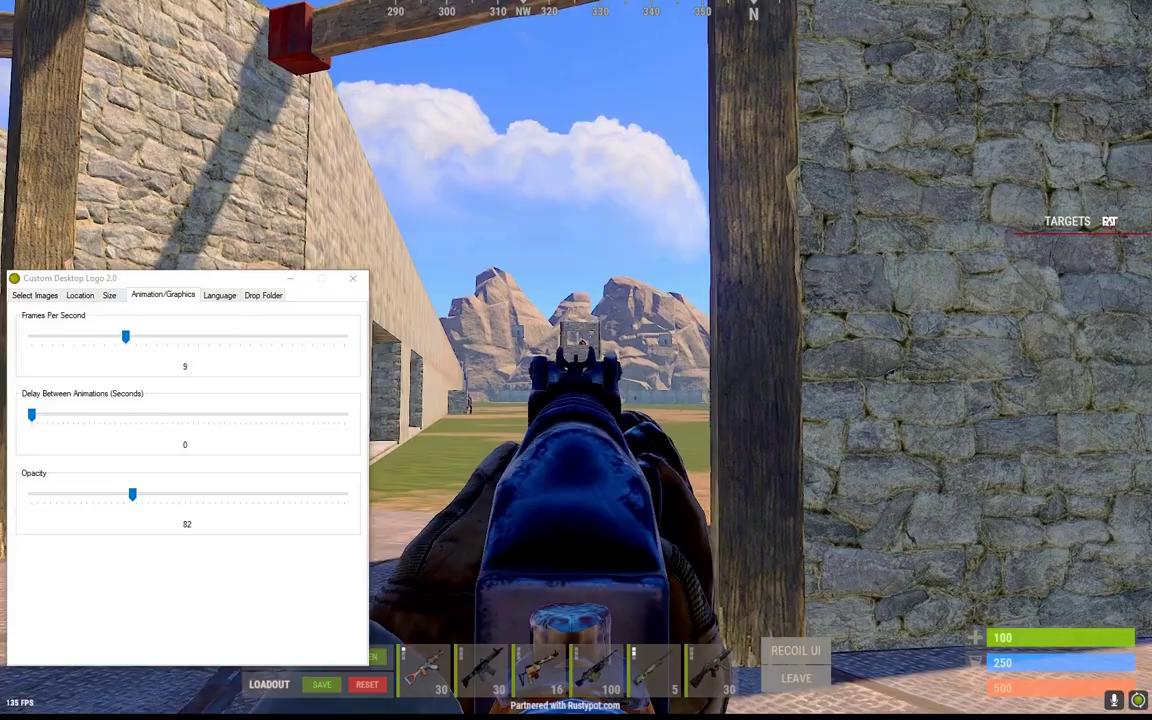
# Step: Set the overlay's opacity to 126 and shoot the range targets to check the crosshair over the iron sights
pyautogui.click(576, 360)
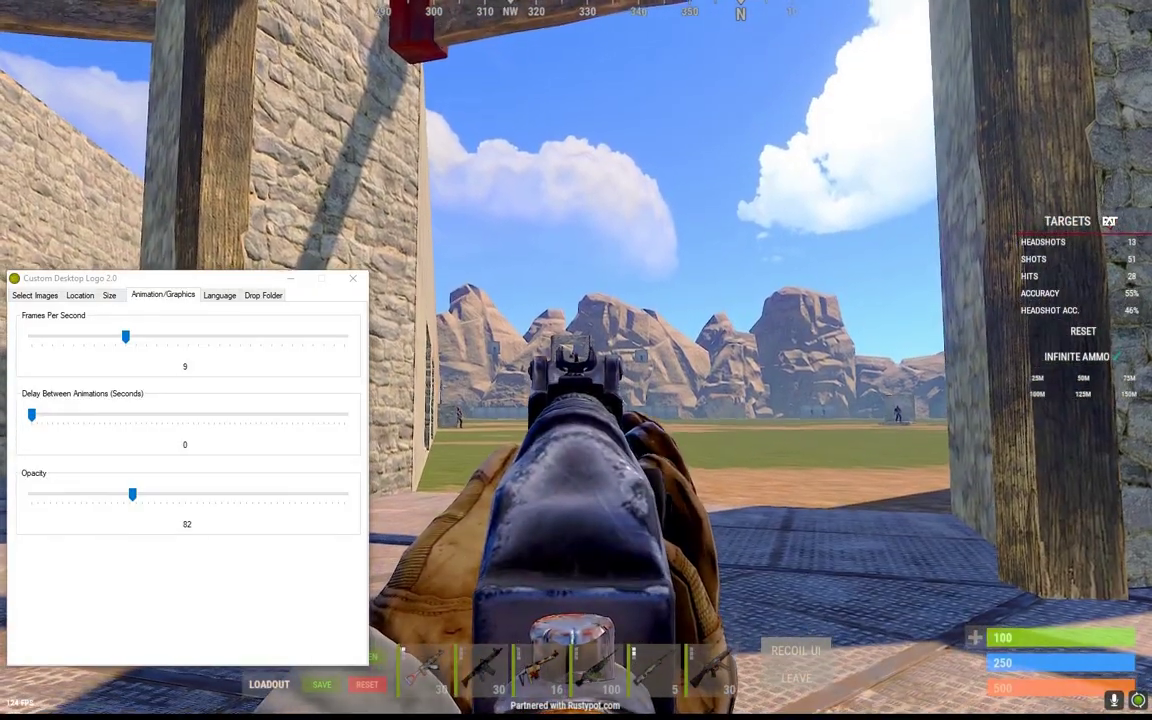
pyautogui.press('Tab')
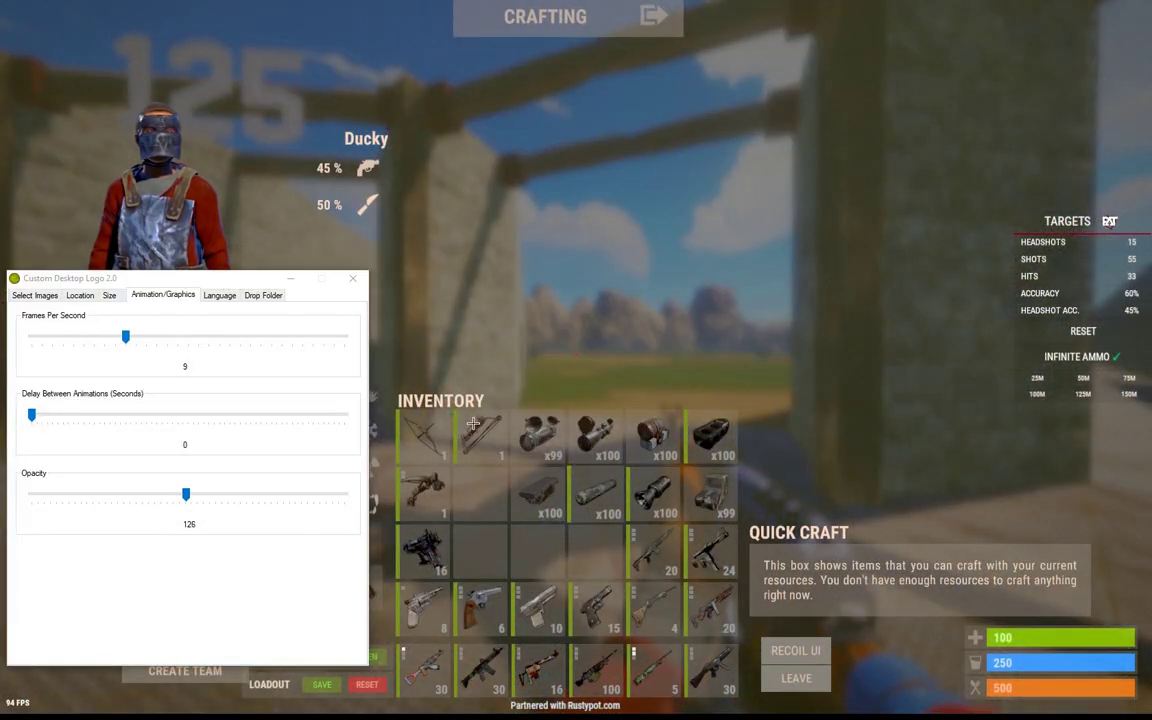
pyautogui.press('Tab')
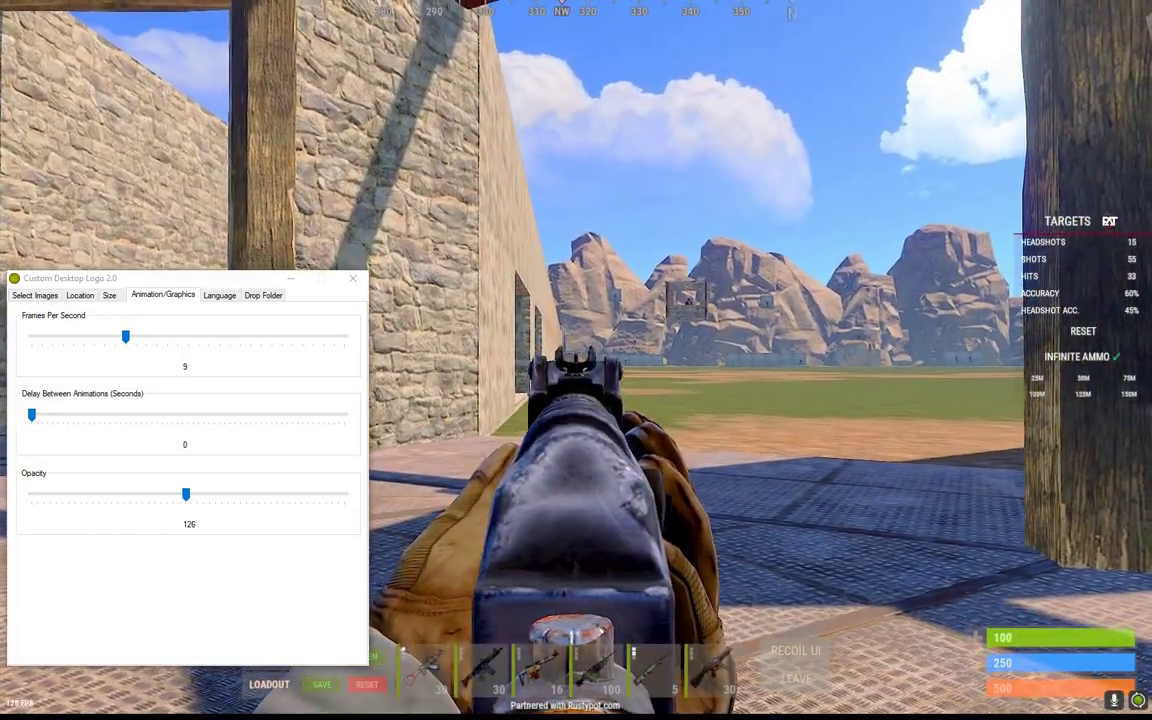
pyautogui.click(576, 360)
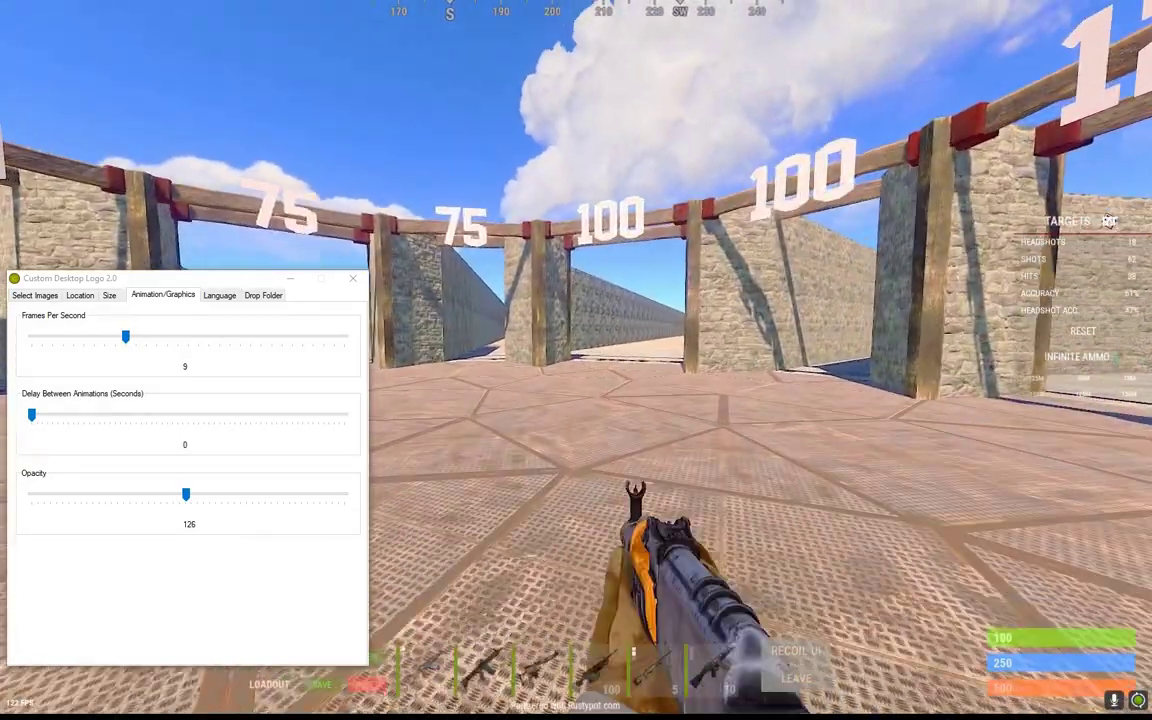
# Step: Raise the overlay's opacity to 135, reposition the settings window and check the crosshair while aiming down the iron sights
pyautogui.press('Tab')
pyautogui.moveTo(231, 277); pyautogui.dragTo(480, 243)
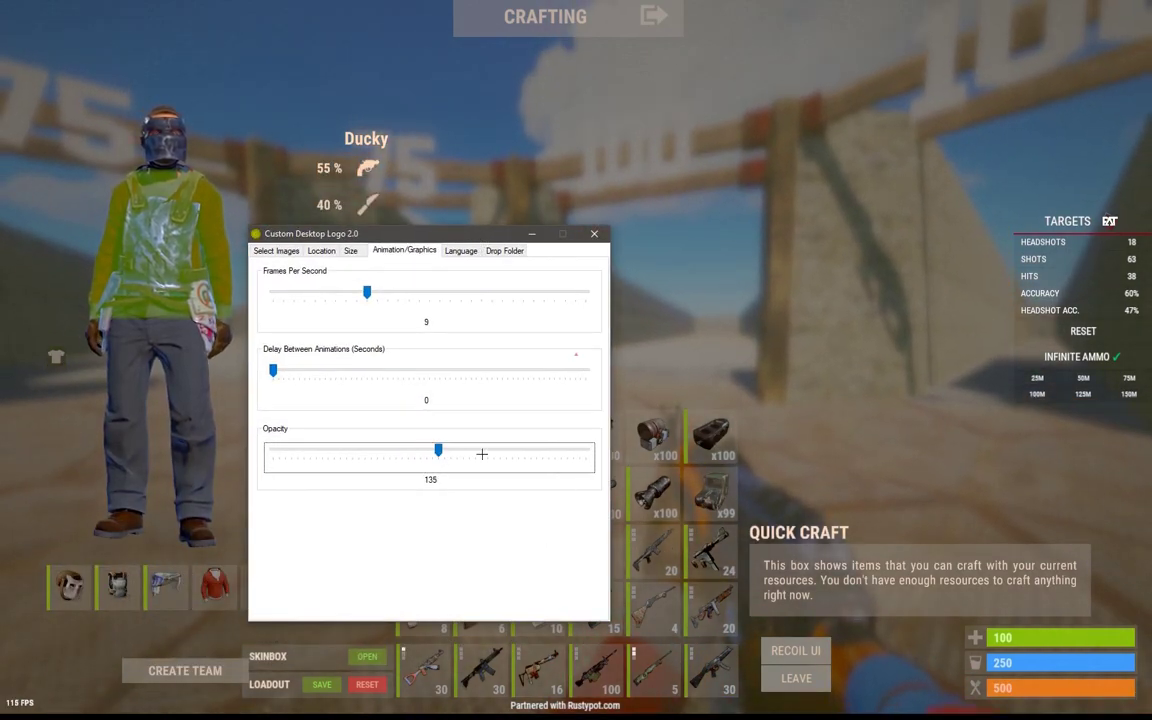
pyautogui.press('Tab')
pyautogui.moveTo(541, 251); pyautogui.dragTo(368, 245)
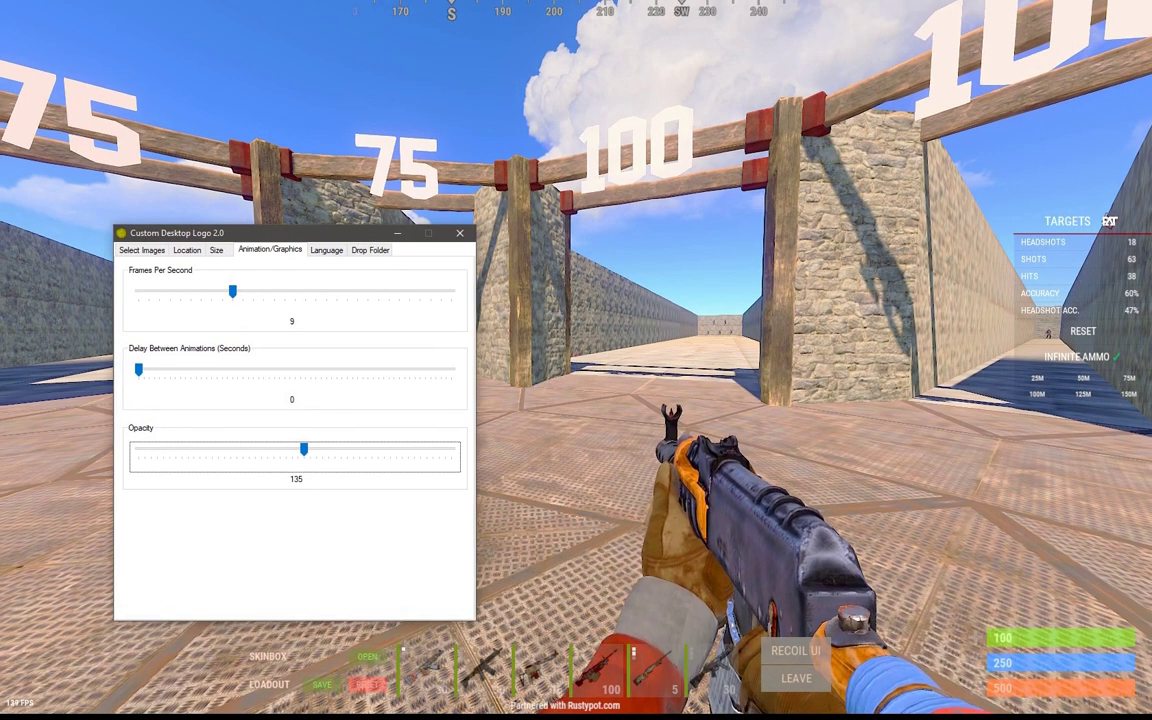
pyautogui.rightClick(576, 360)
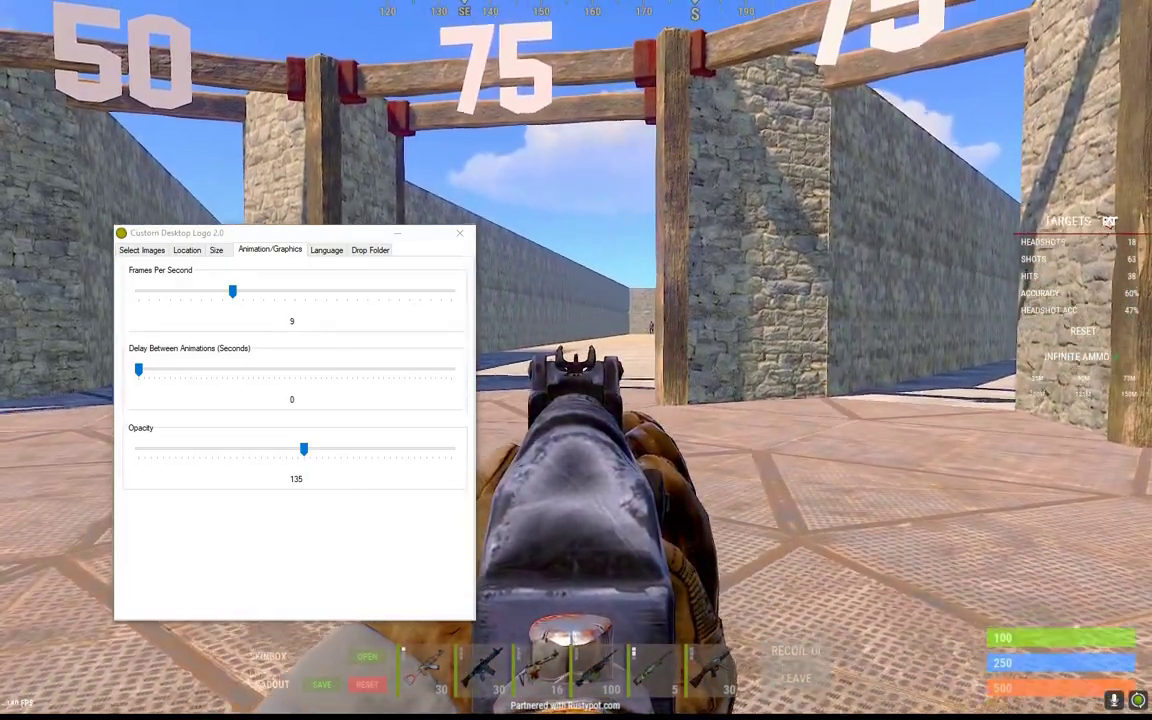
# Step: Set the overlay's opacity to 143 and close the overlay settings window
pyautogui.press('Tab')
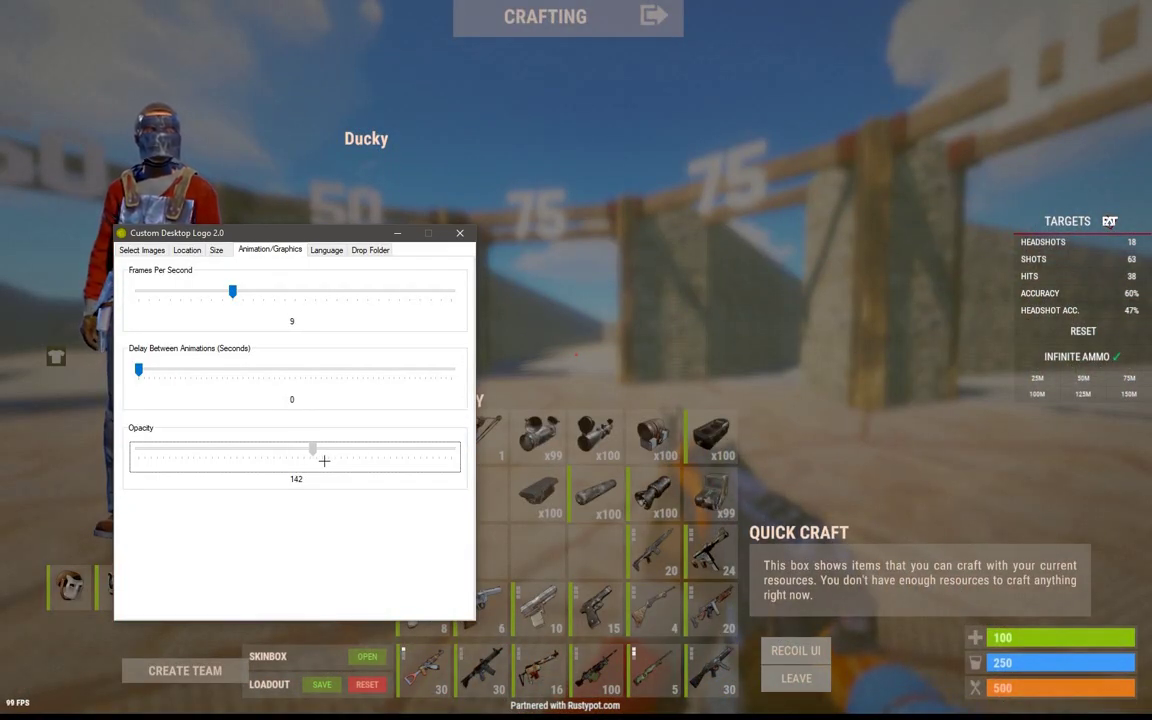
pyautogui.press('Tab')
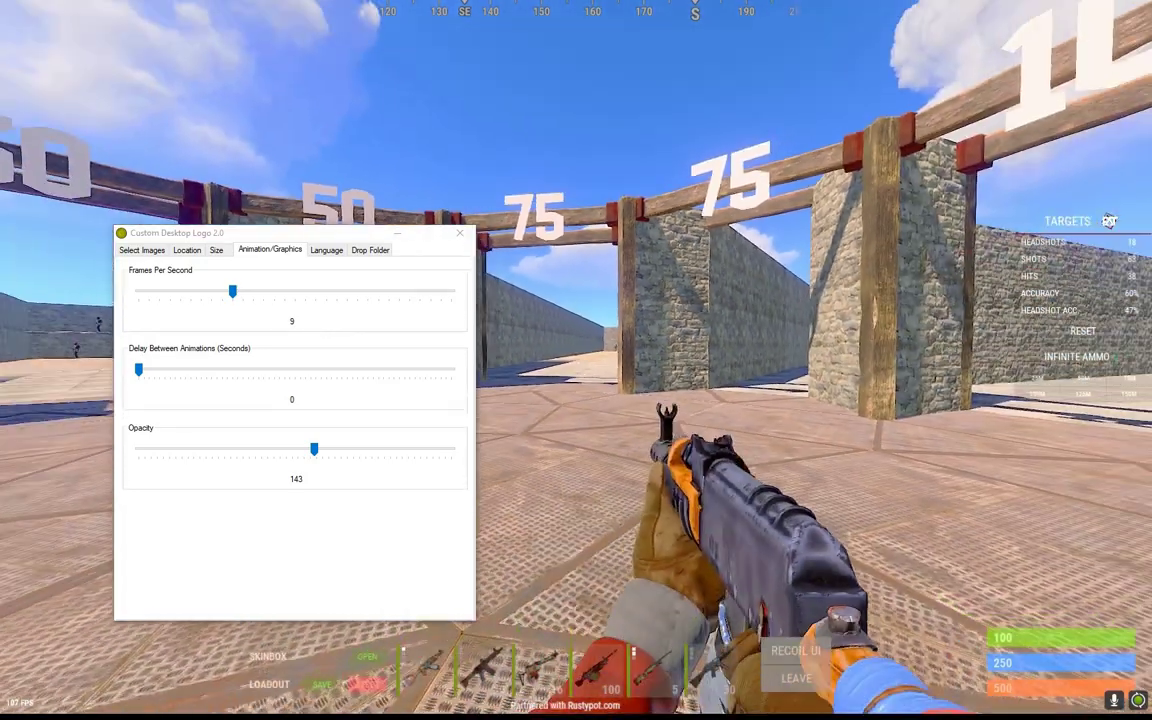
pyautogui.press('Tab')
pyautogui.moveTo(320, 242); pyautogui.dragTo(248, 226)
pyautogui.click(336, 228)
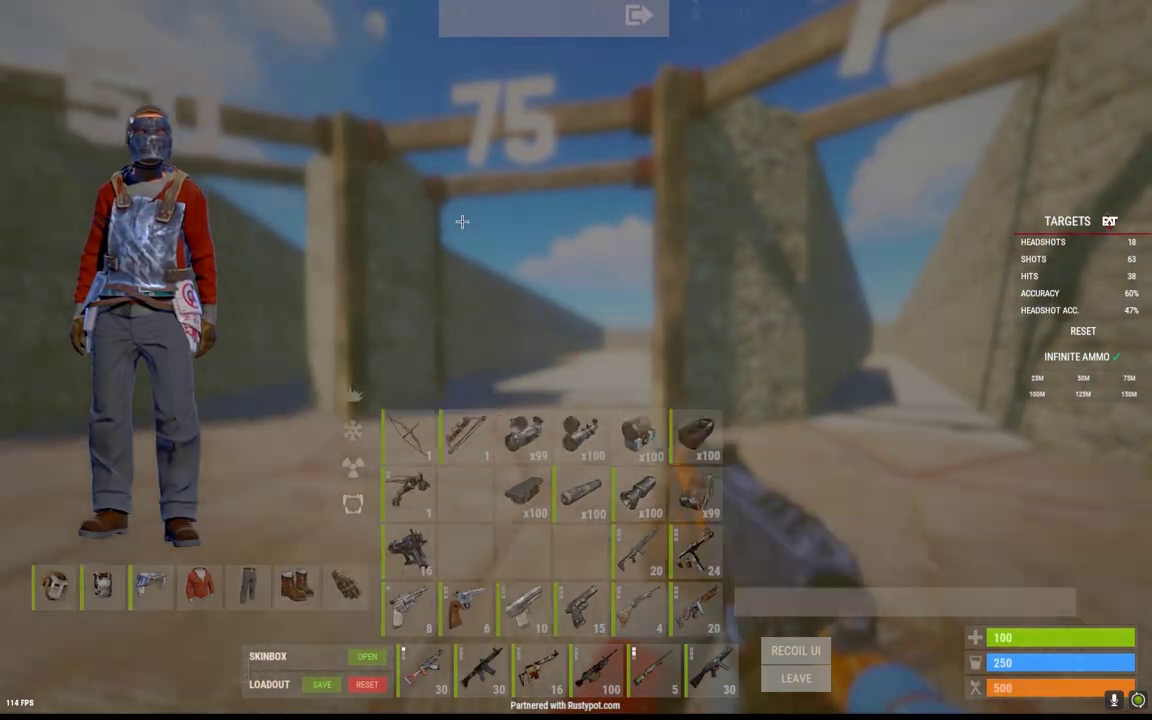
# Step: Move to another stone-walled lane and shoot its targets with the iron sights to check the crosshair
pyautogui.press('Tab')
pyautogui.press('Tab')
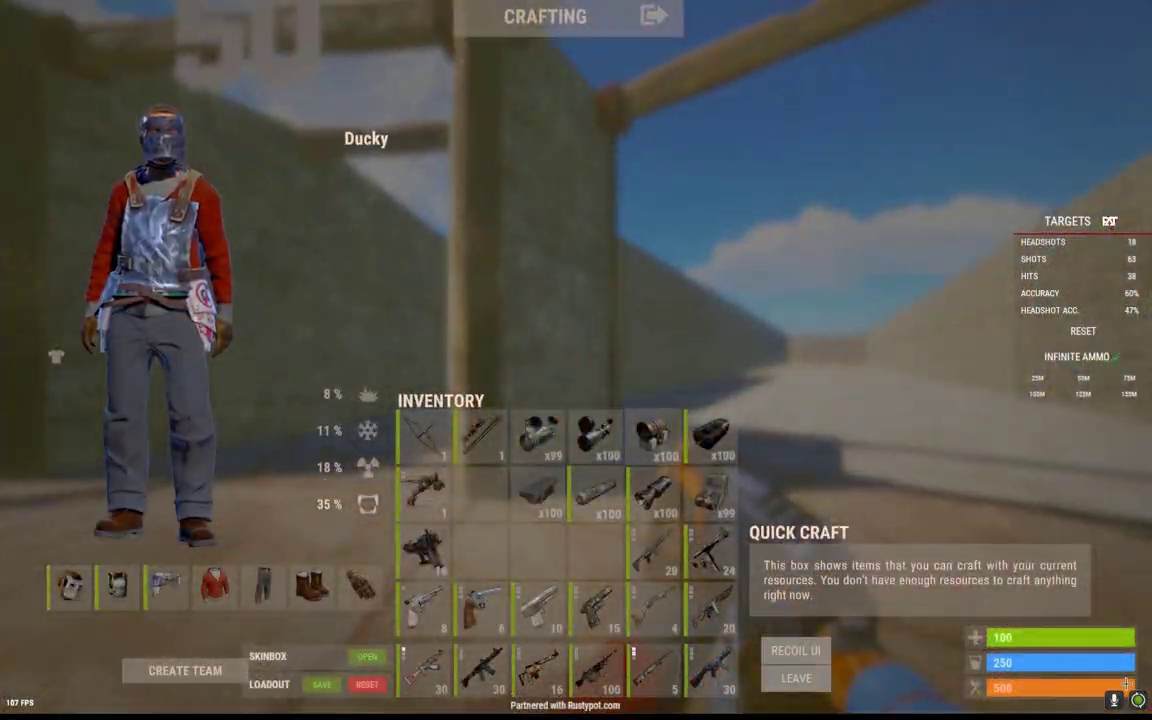
pyautogui.press('Tab')
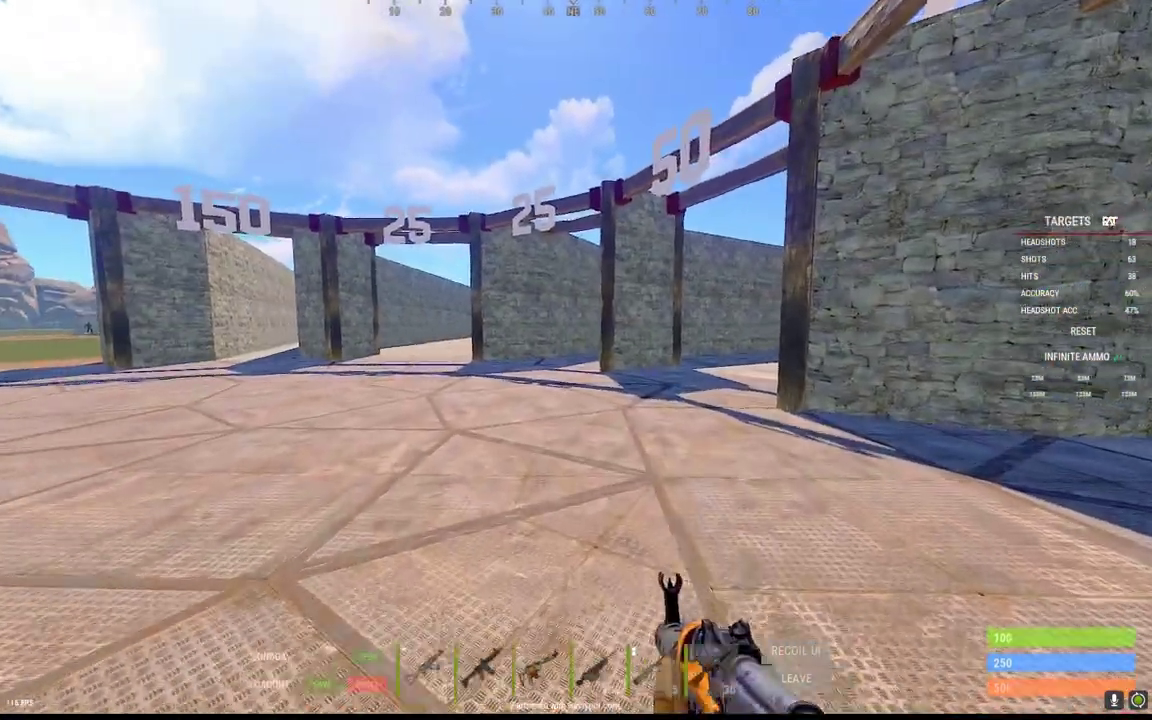
pyautogui.press('Tab')
pyautogui.press('Tab')
pyautogui.press('w')
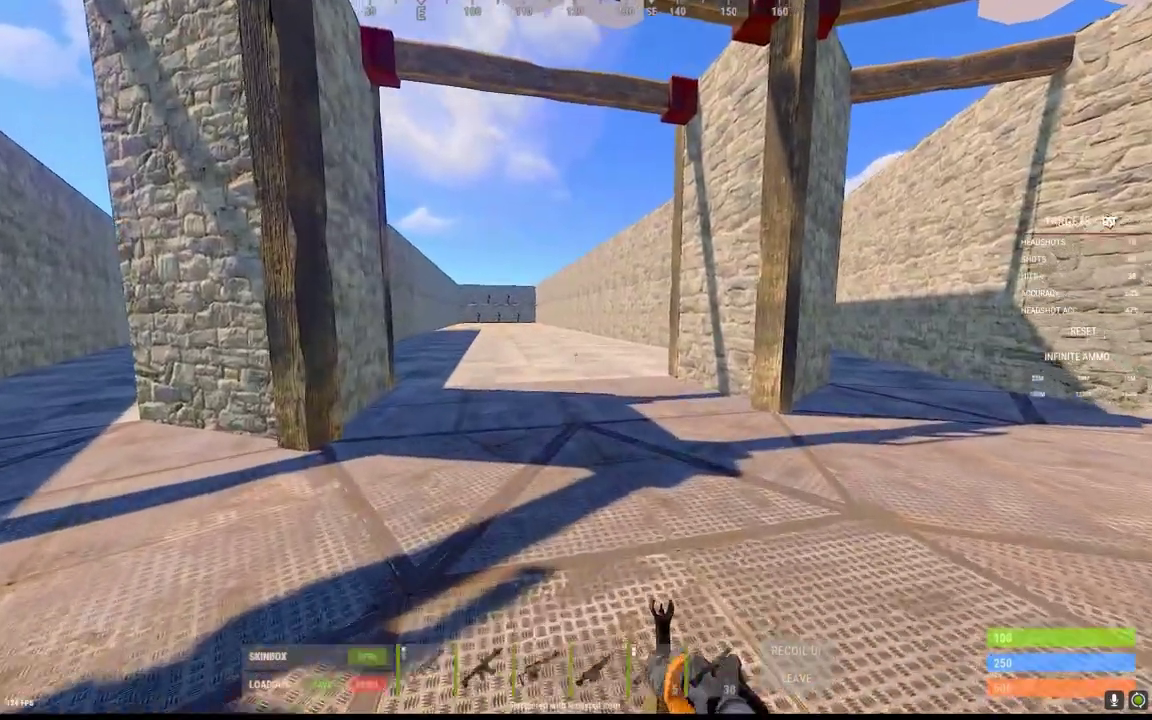
pyautogui.rightClick(576, 360)
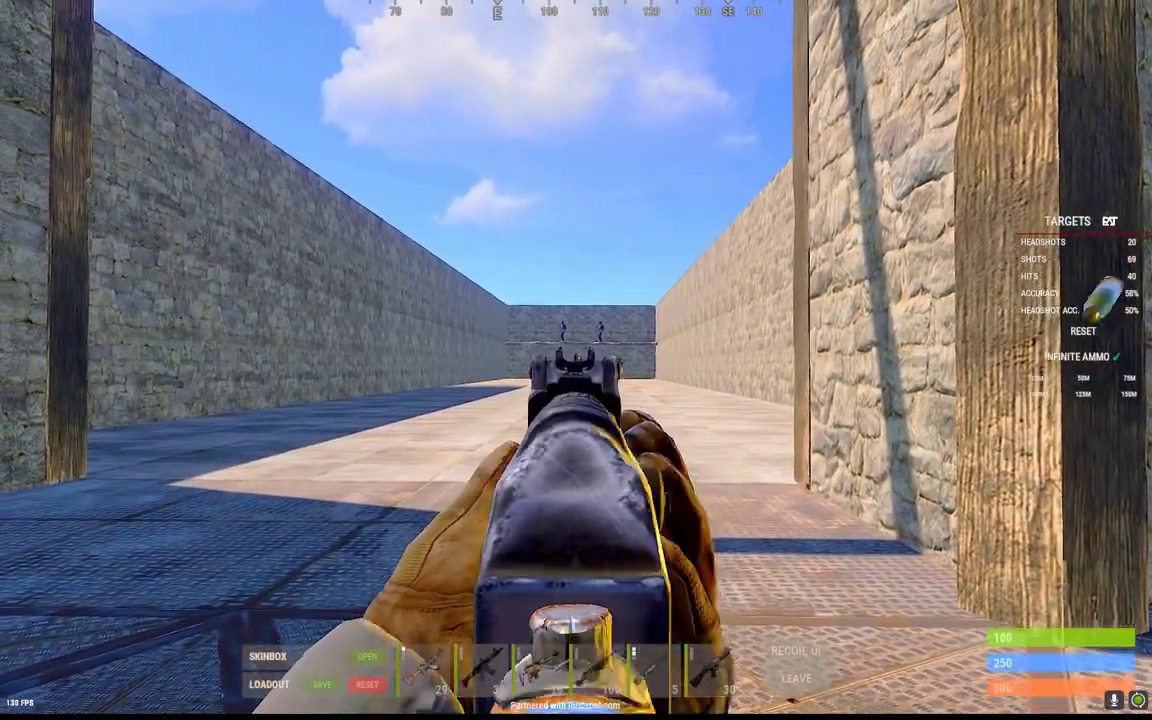
# Step: Attach the holosight to the assault rifle from the inventory
pyautogui.press('Tab')
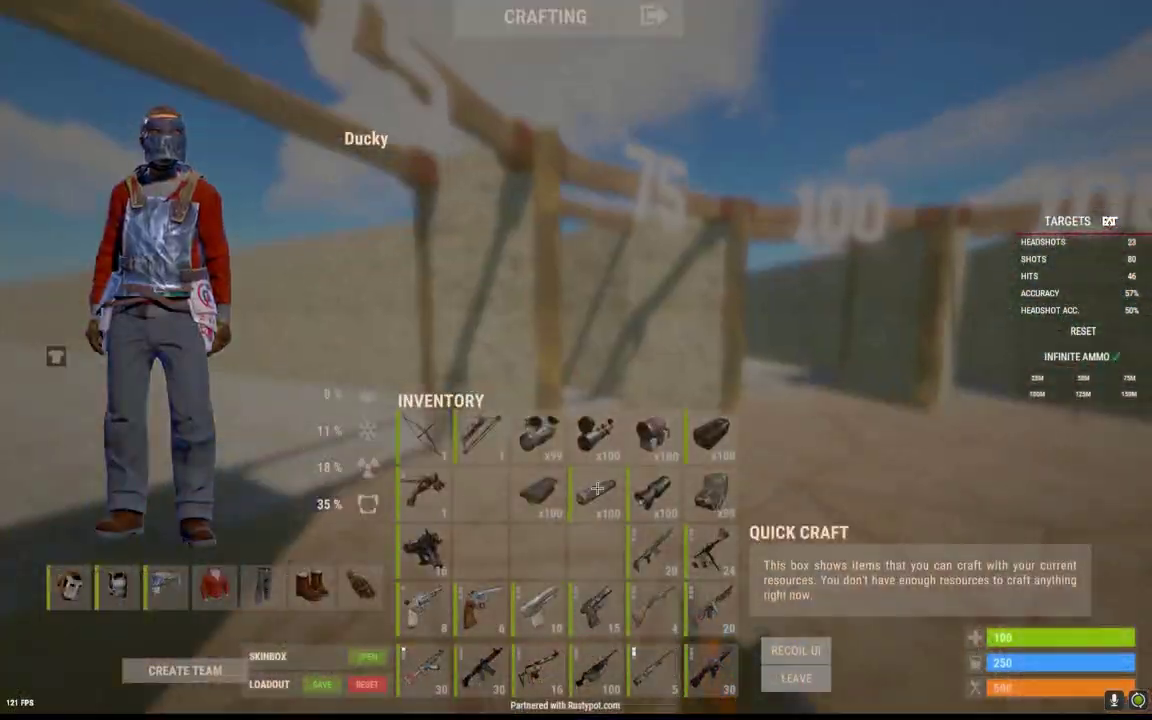
pyautogui.press('Tab')
pyautogui.press('Tab')
pyautogui.press('Tab')
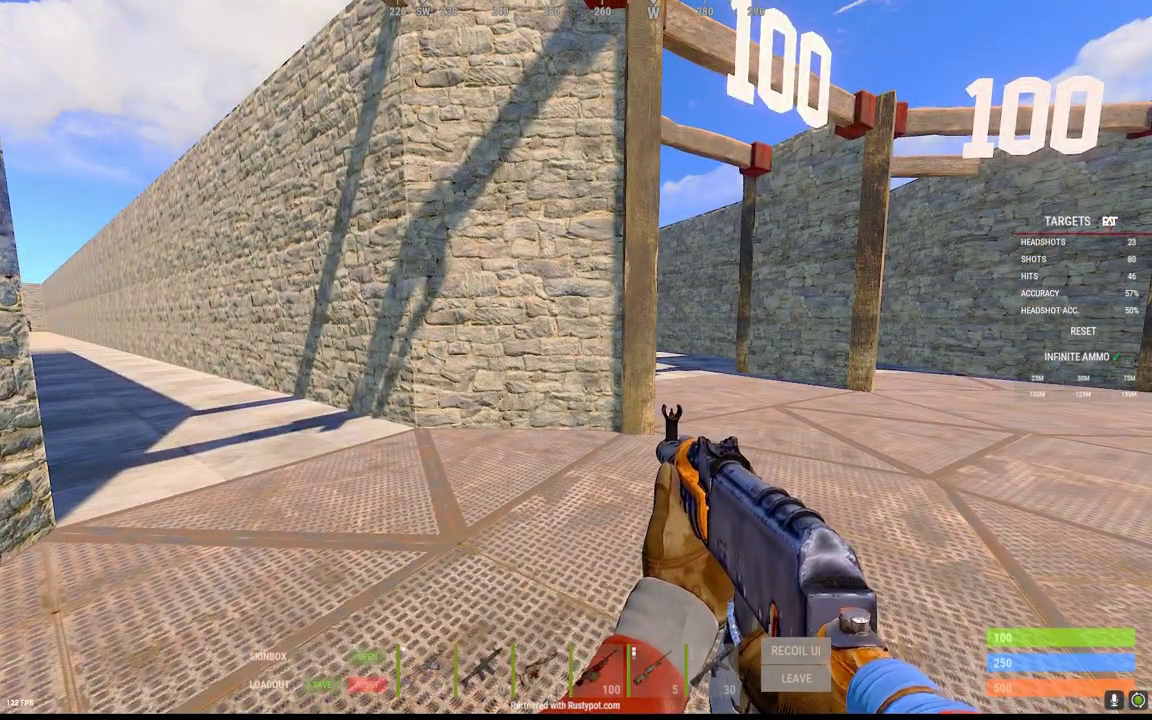
pyautogui.press('Tab')
pyautogui.press('Tab')
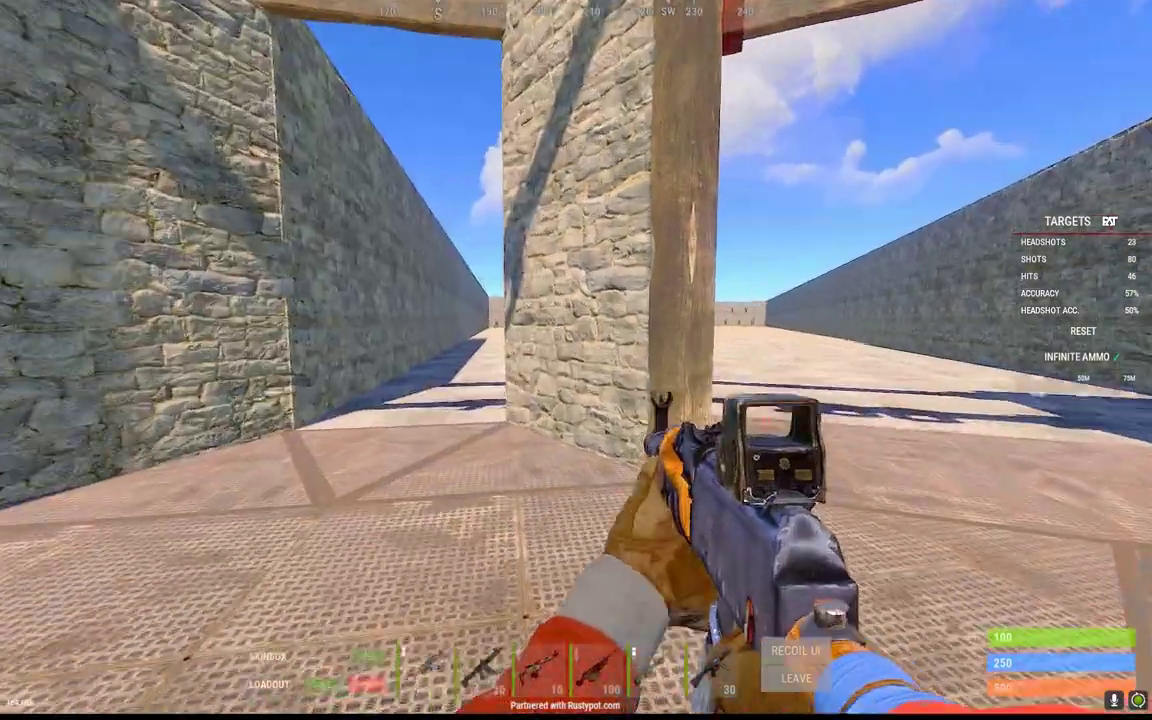
# Step: Aim and shoot at the lane targets through the holosight, comparing its reticle with the overlay crosshair
pyautogui.rightClick(576, 360)
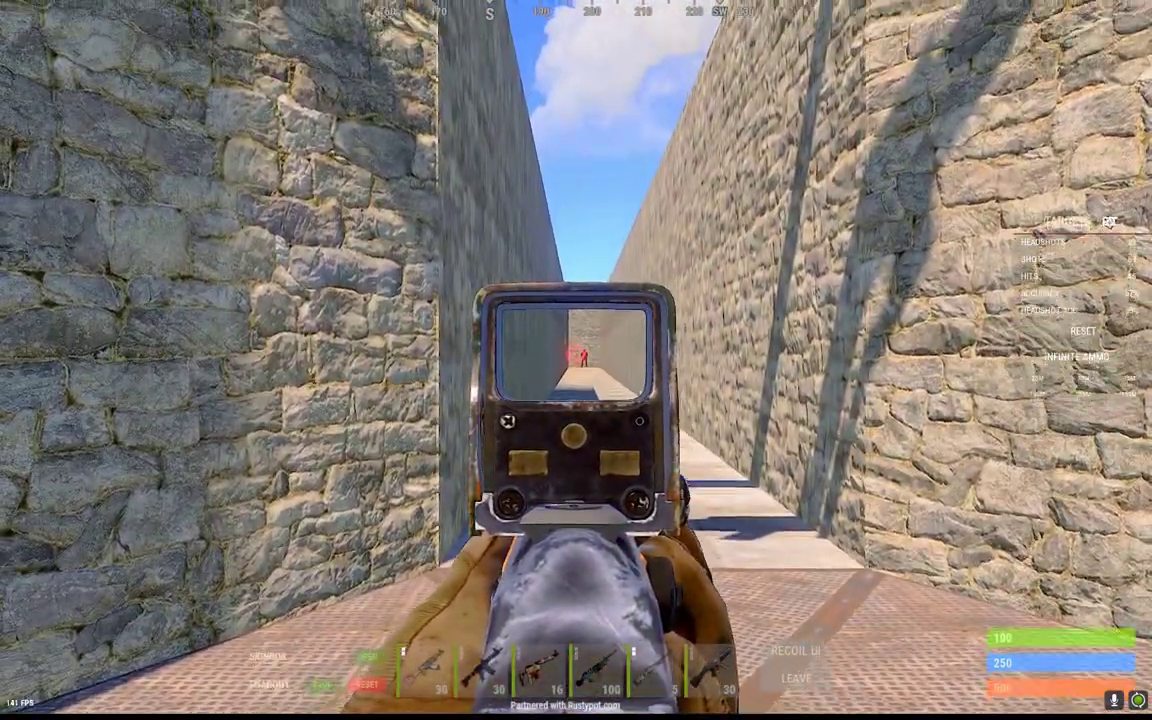
pyautogui.press('d')
pyautogui.rightClick(576, 360)
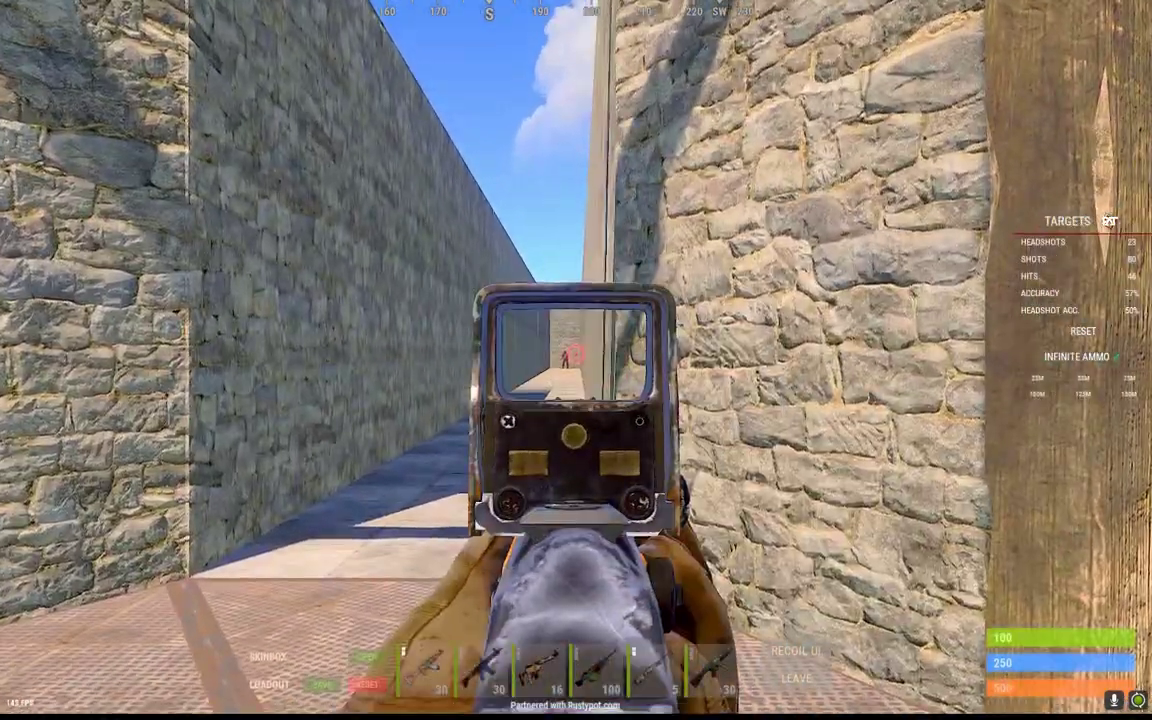
pyautogui.press('a')
pyautogui.press('space')
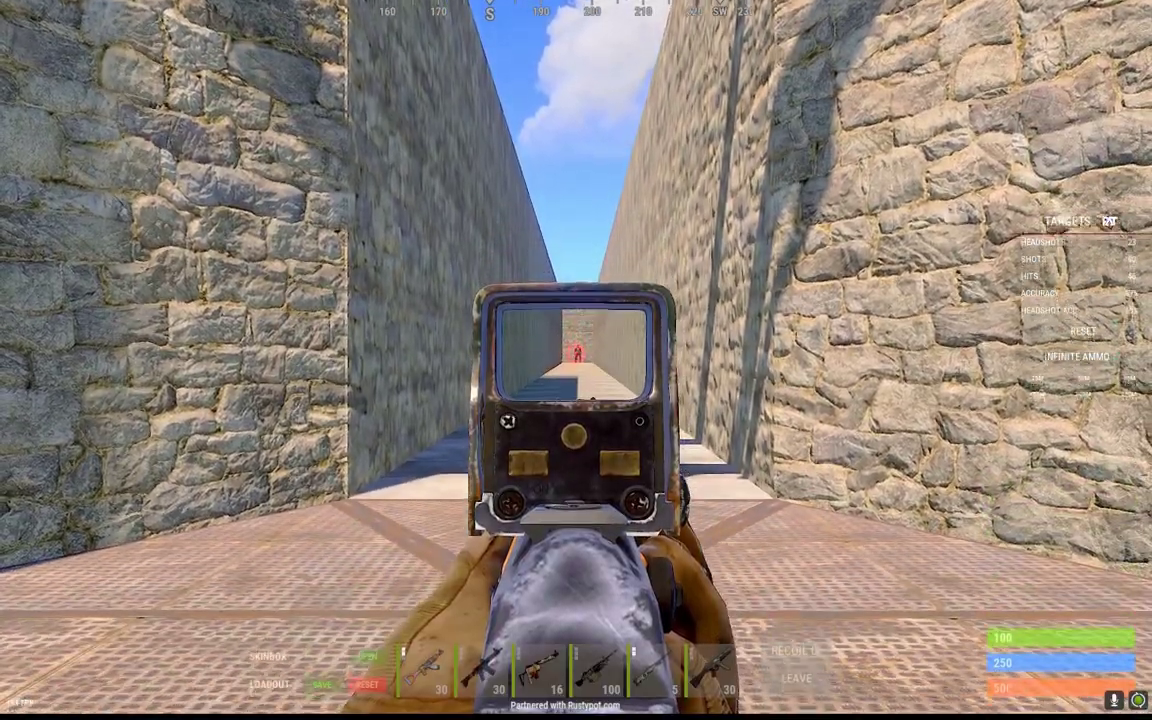
pyautogui.press('d')
pyautogui.hotkey('shift', 'w')
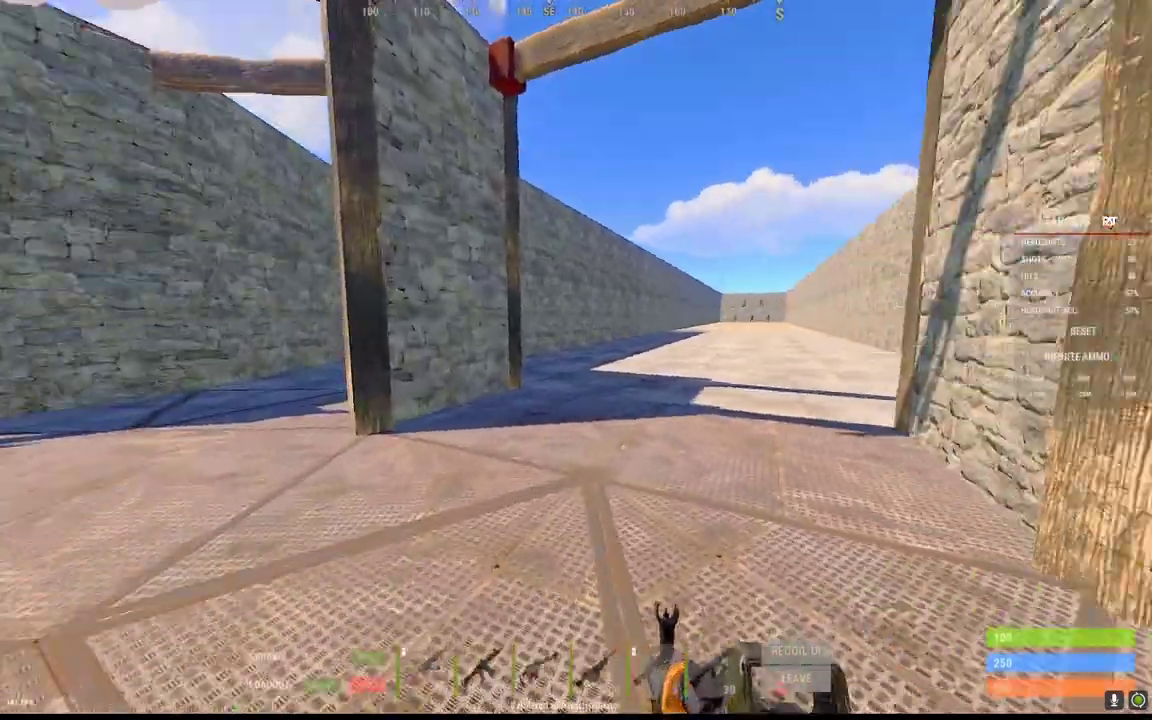
pyautogui.rightClick(576, 360)
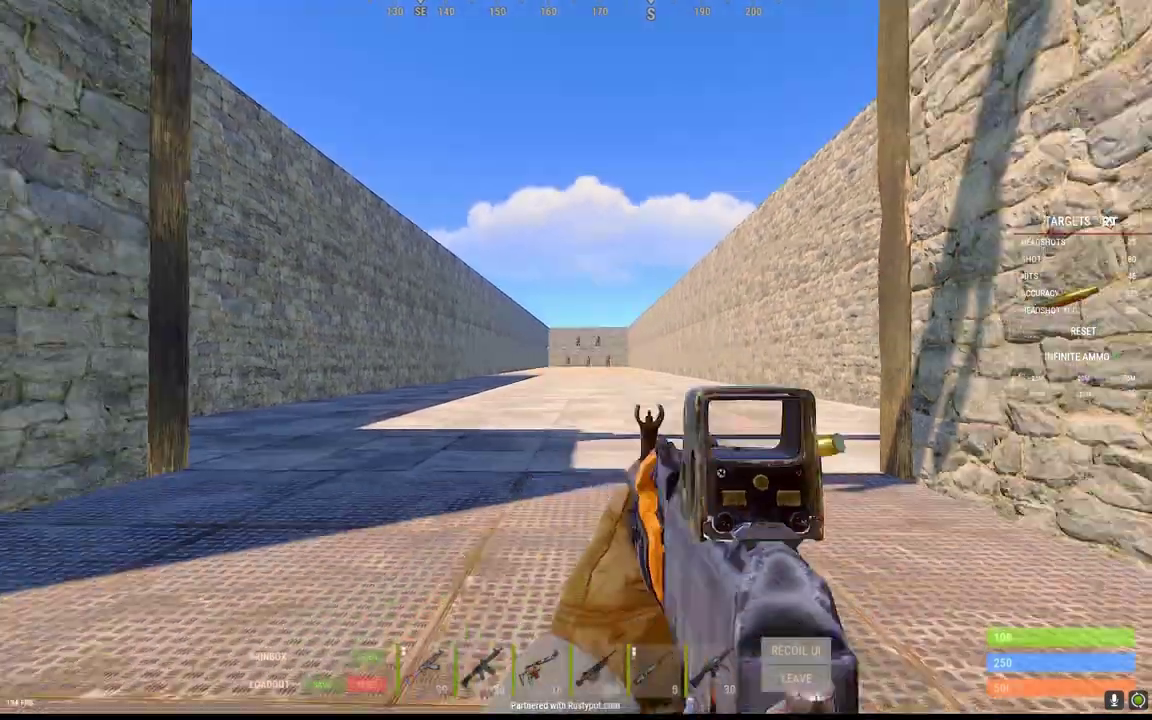
pyautogui.rightClick(576, 360)
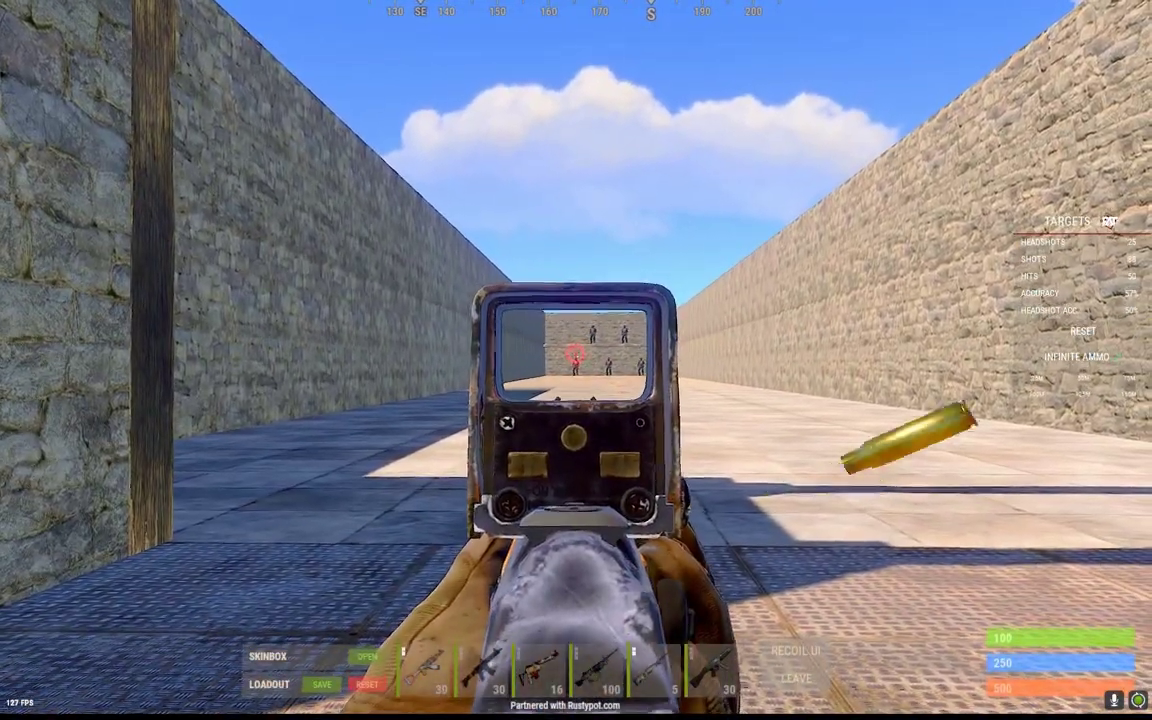
pyautogui.rightClick(576, 360)
# Step: Remove the holosight from the assault rifle and shoot the lane targets with the iron sights and overlay crosshair
pyautogui.press('Tab')
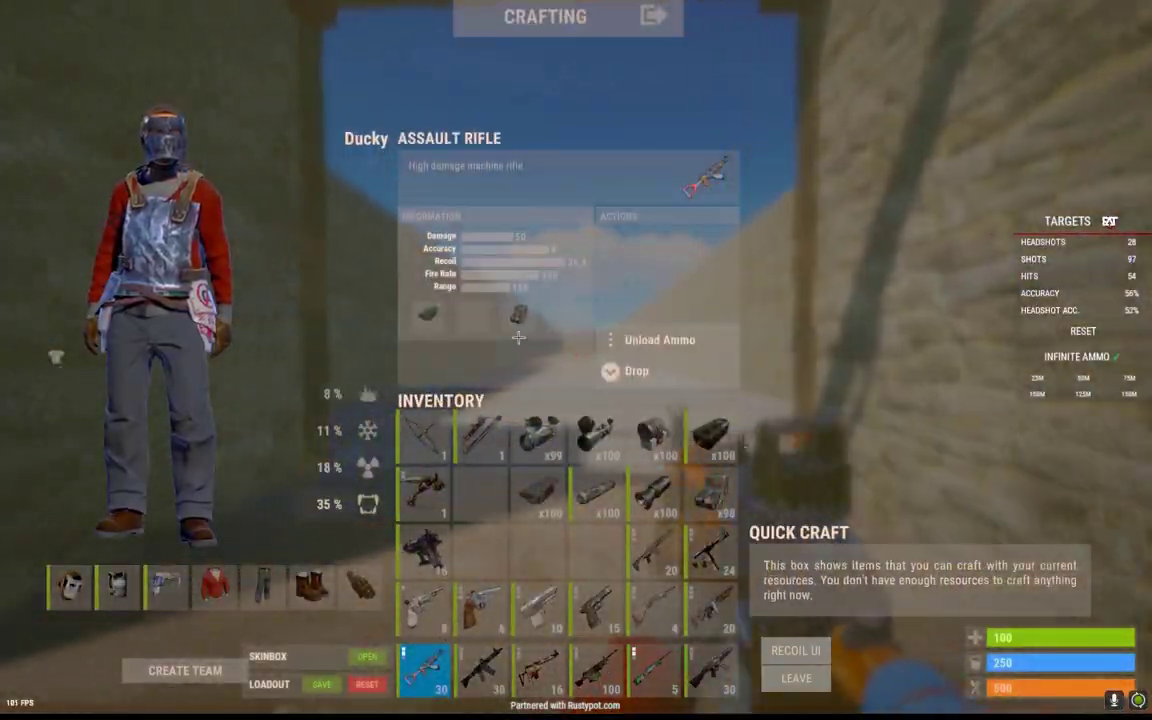
pyautogui.press('Tab')
pyautogui.rightClick(576, 360)
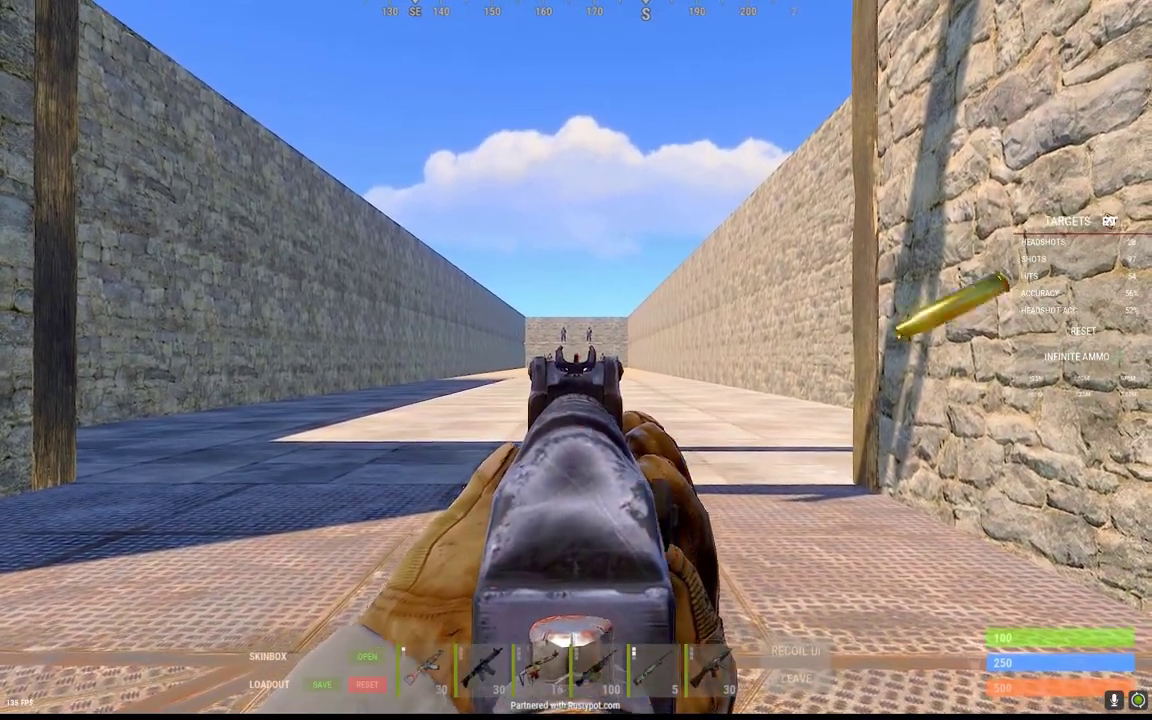
pyautogui.click(576, 360)
pyautogui.rightClick(576, 360)
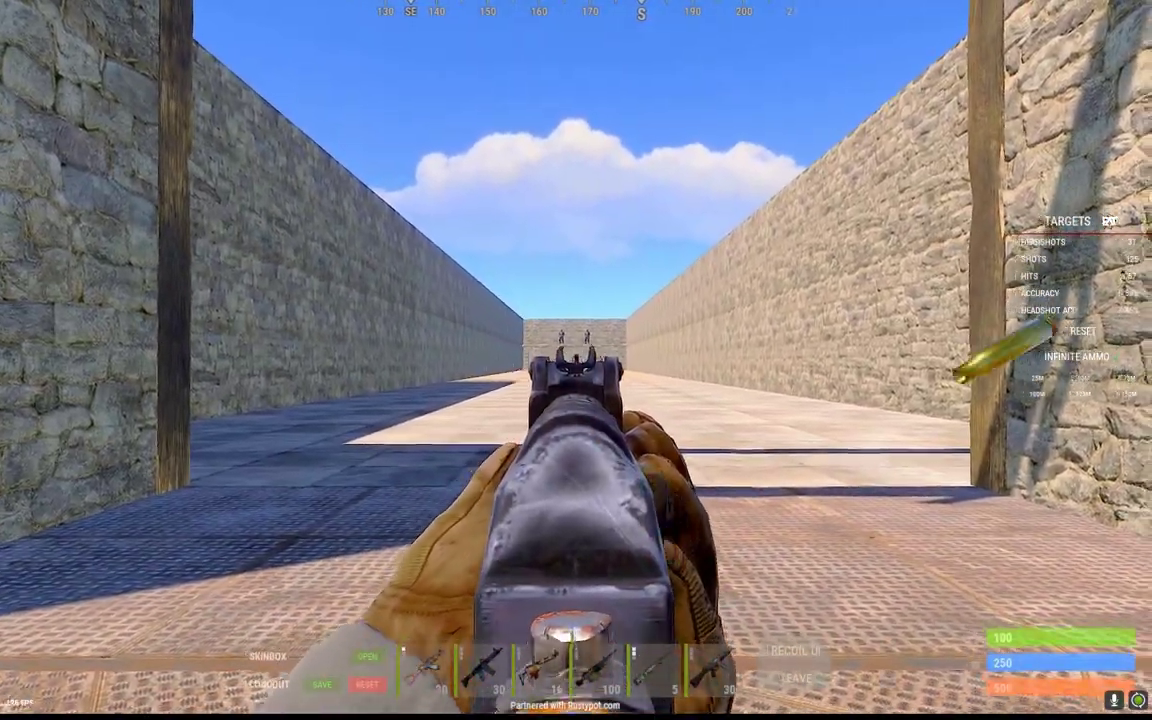
# Step: Cross the range to the open field and shoot its targets with the iron sights and overlay crosshair
pyautogui.hotkey('shift', 'w')
pyautogui.press('w')
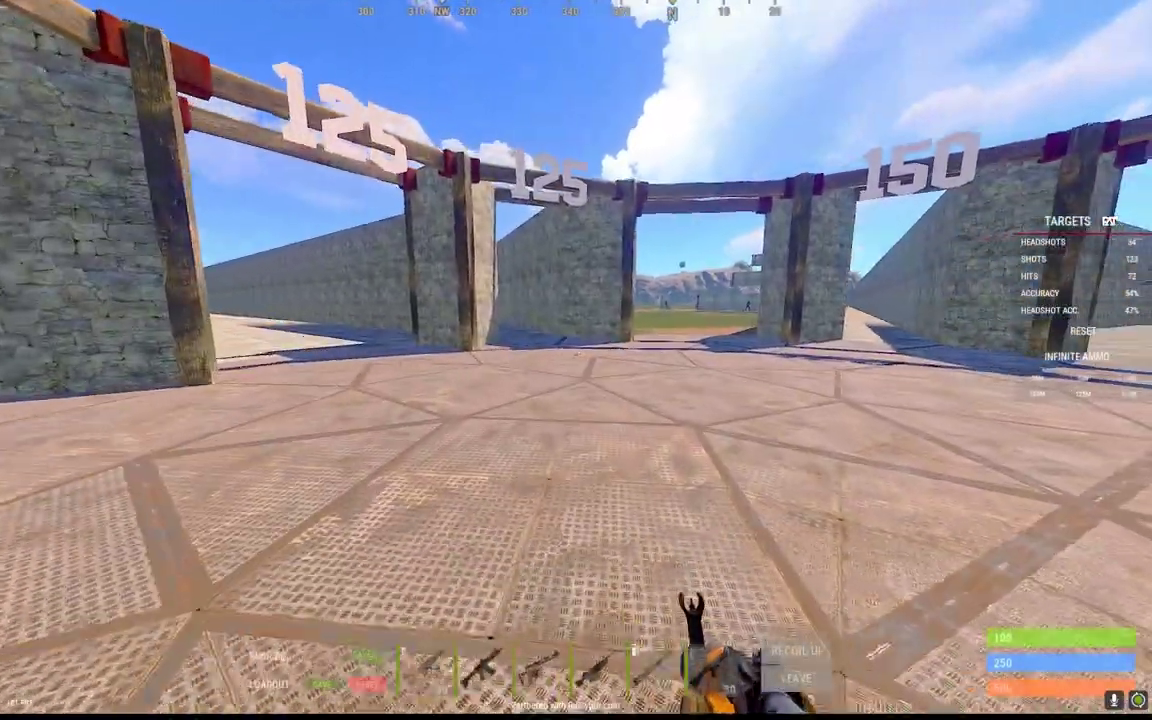
pyautogui.press('w')
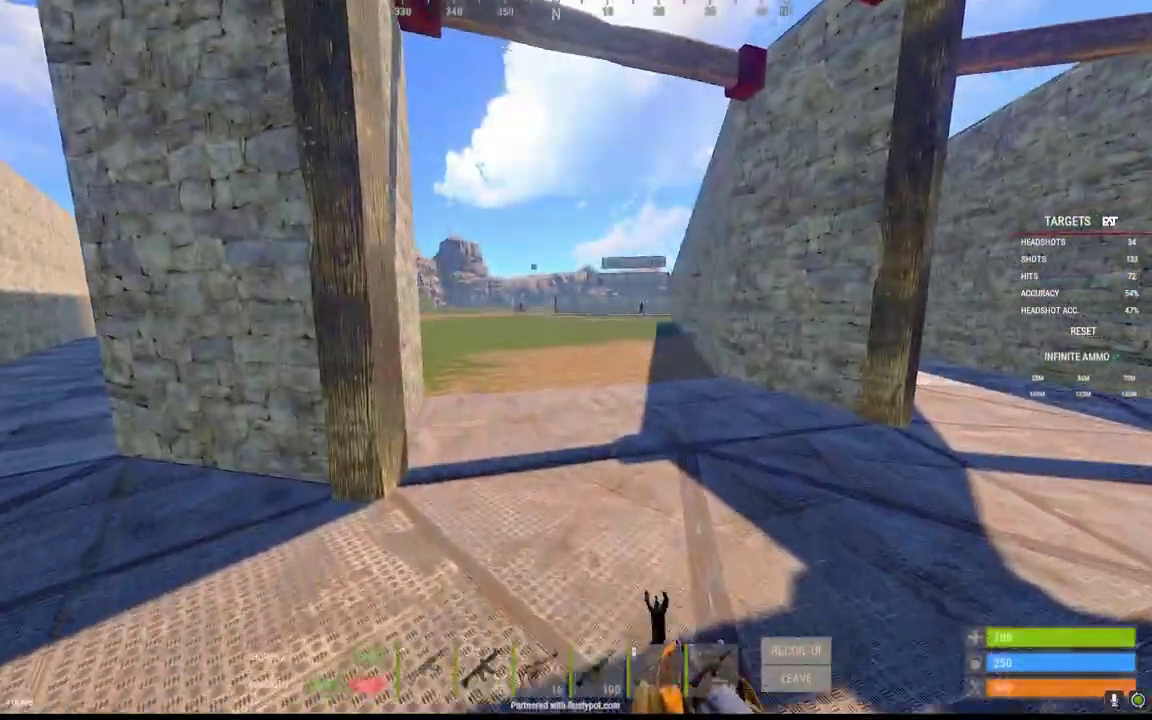
pyautogui.rightClick(576, 360)
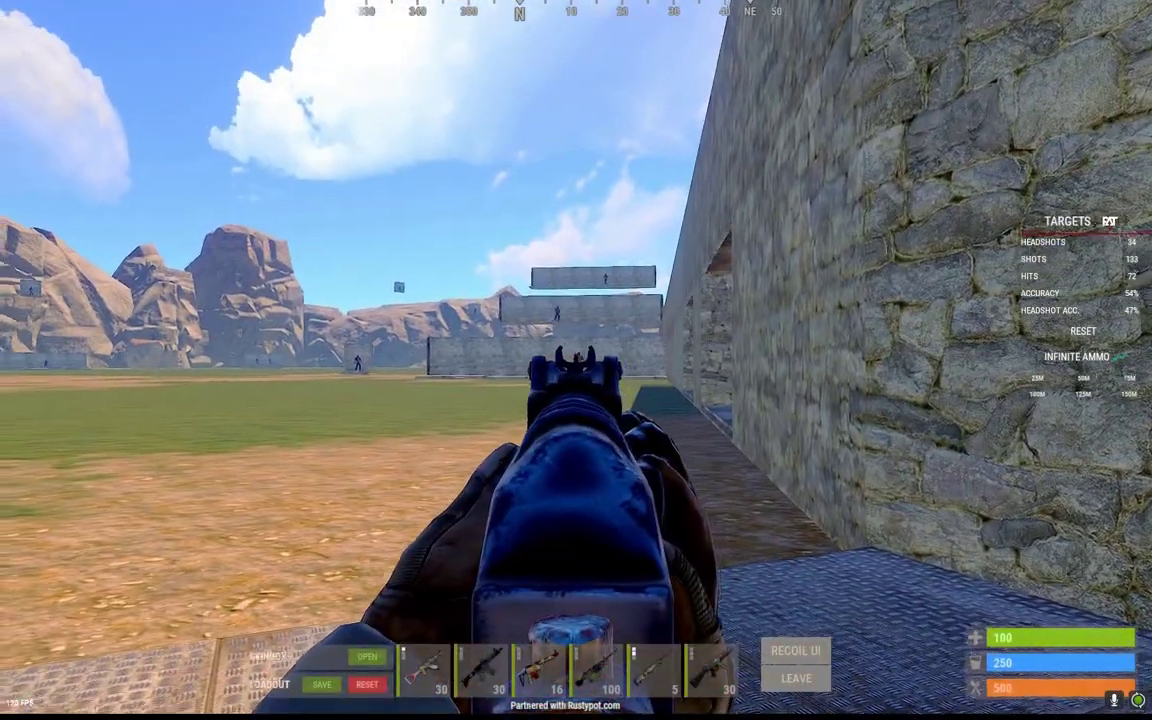
pyautogui.click(576, 360)
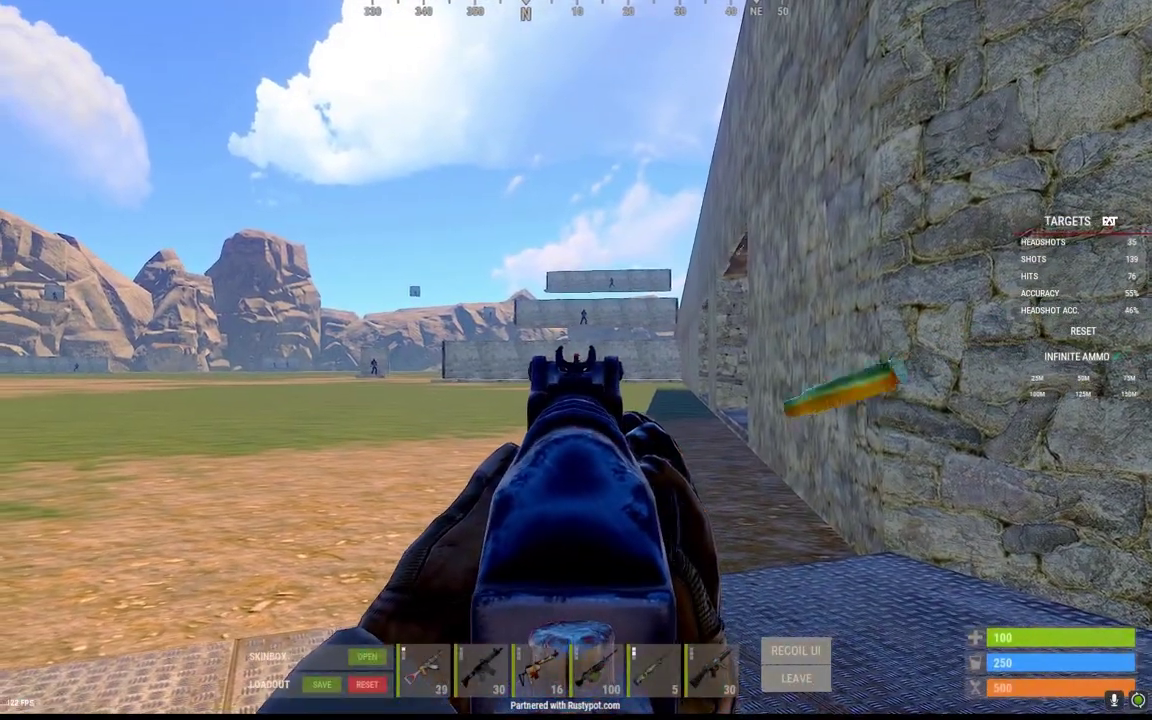
pyautogui.press('Tab')
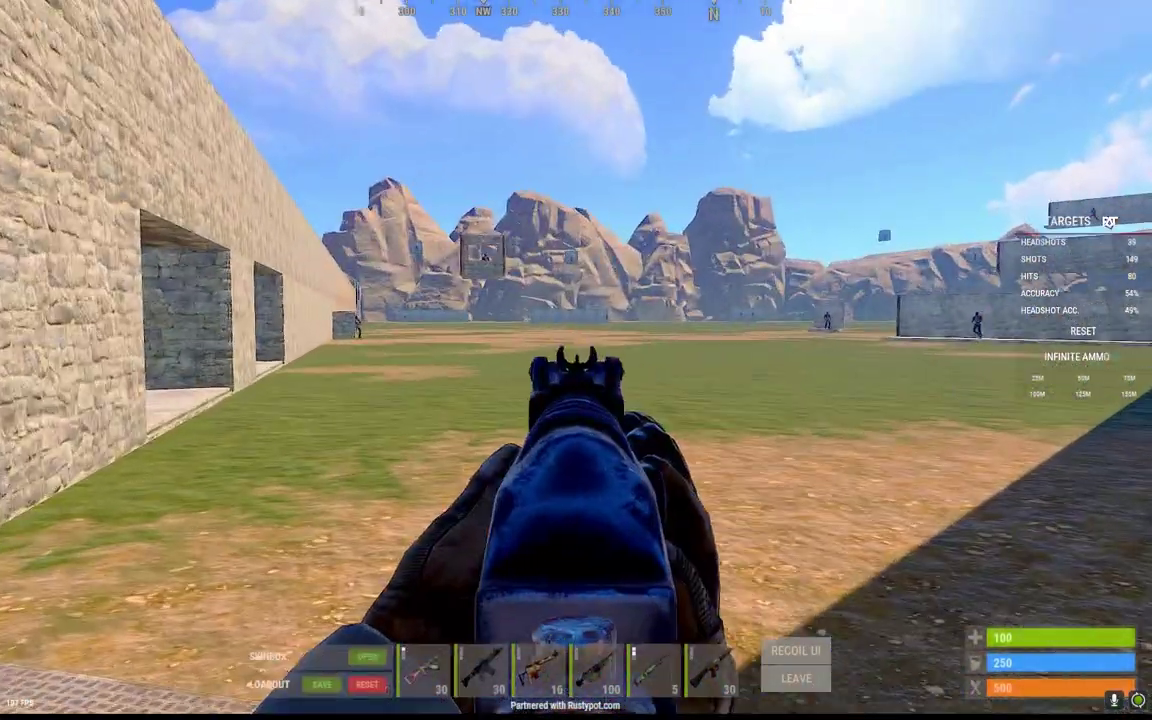
pyautogui.press('ctrl')
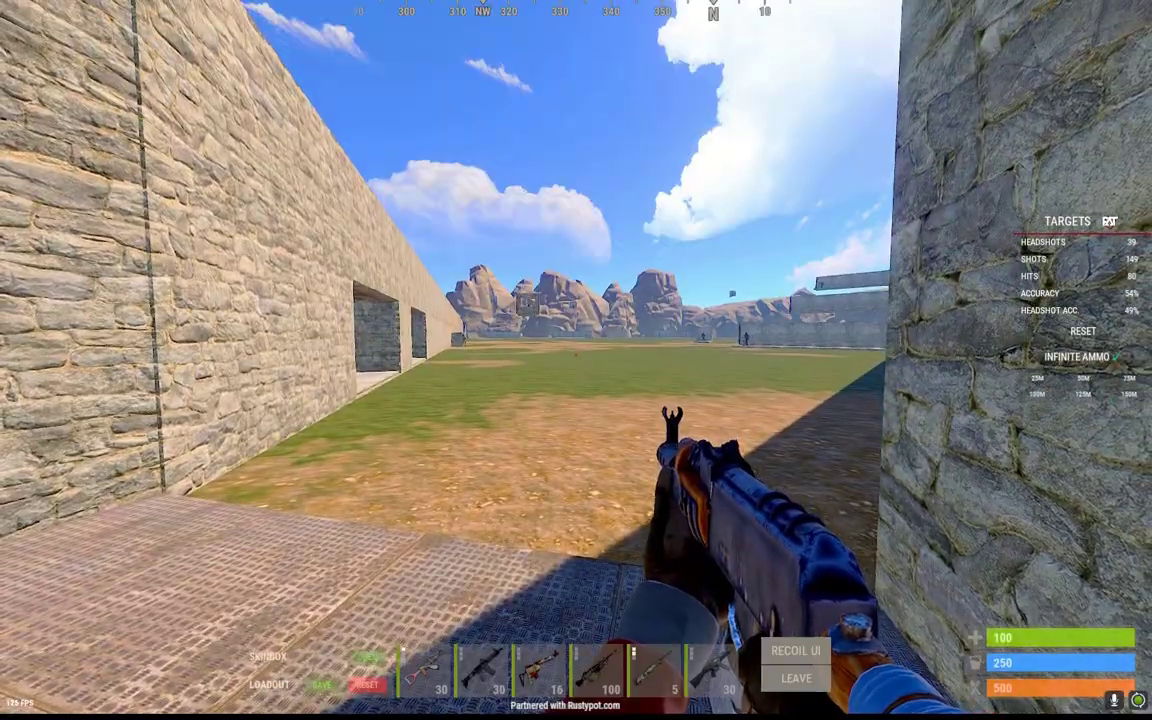
# Step: Move to a long stone-walled lane facing west and aim down it to check the crosshair
pyautogui.hotkey('shift', 'w')
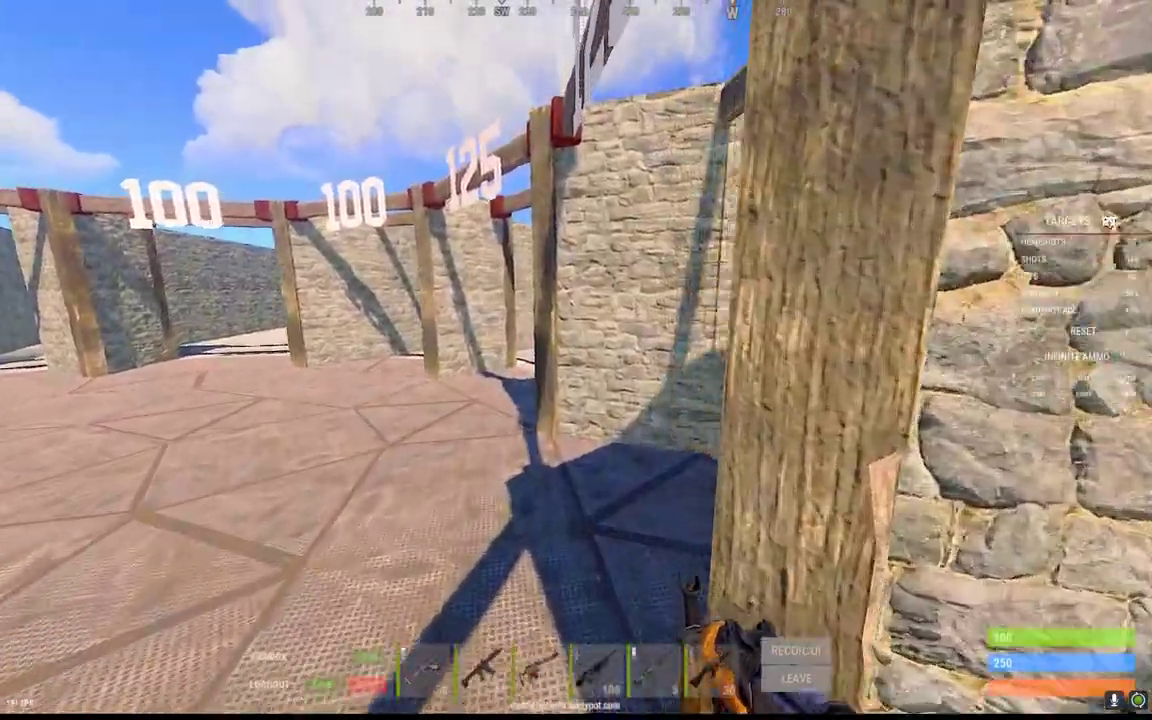
pyautogui.press('w')
pyautogui.rightClick(576, 360)
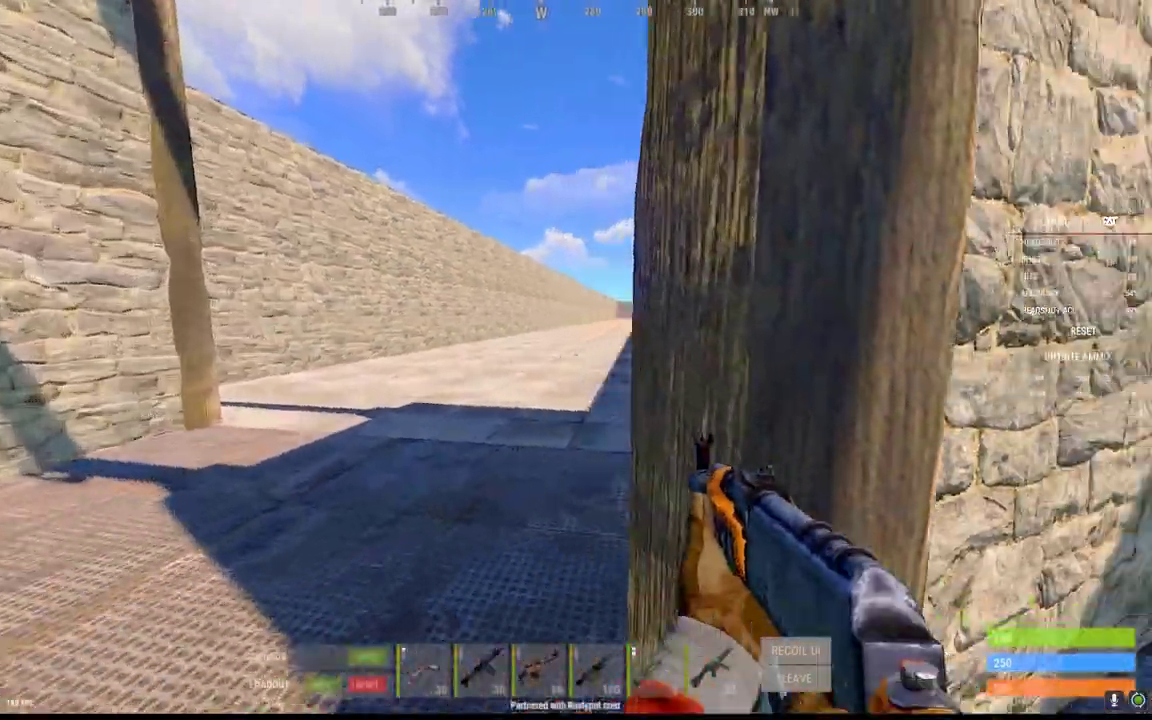
pyautogui.press('a')
pyautogui.rightClick(576, 360)
# Step: Hide the overlay logo and shoot the lane targets using the iron sights and hip fire for comparison
pyautogui.press('super')
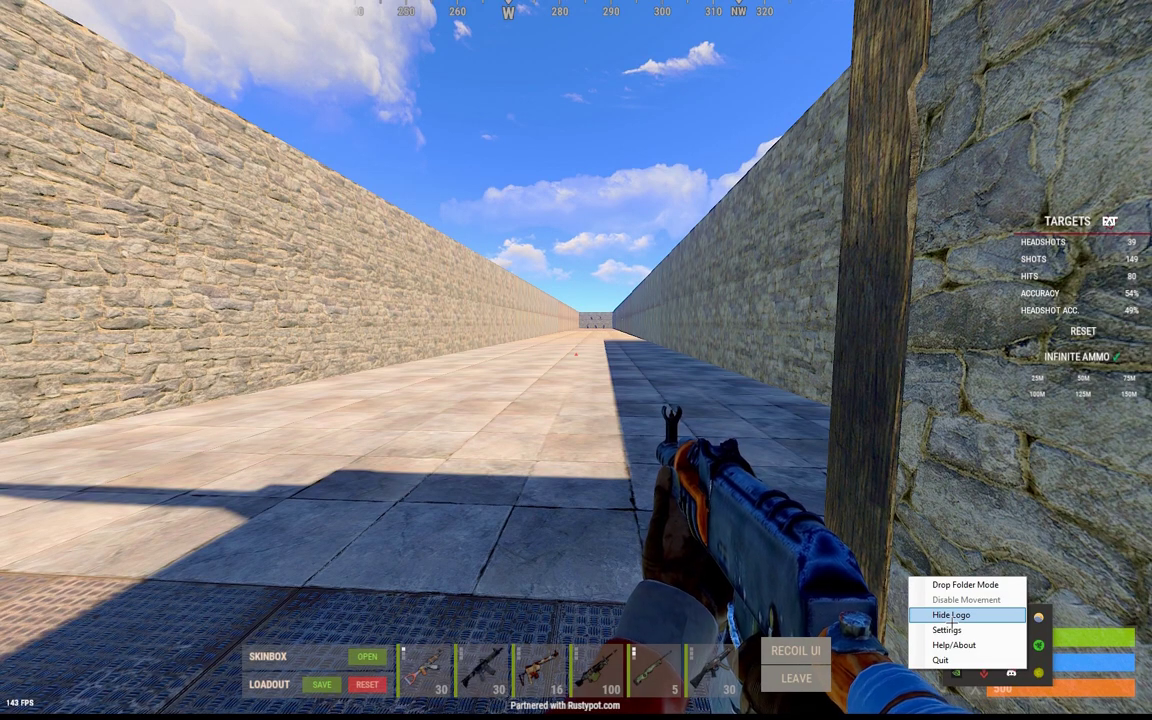
pyautogui.click(951, 621)
pyautogui.press('w')
pyautogui.press('s')
pyautogui.rightClick(576, 360)
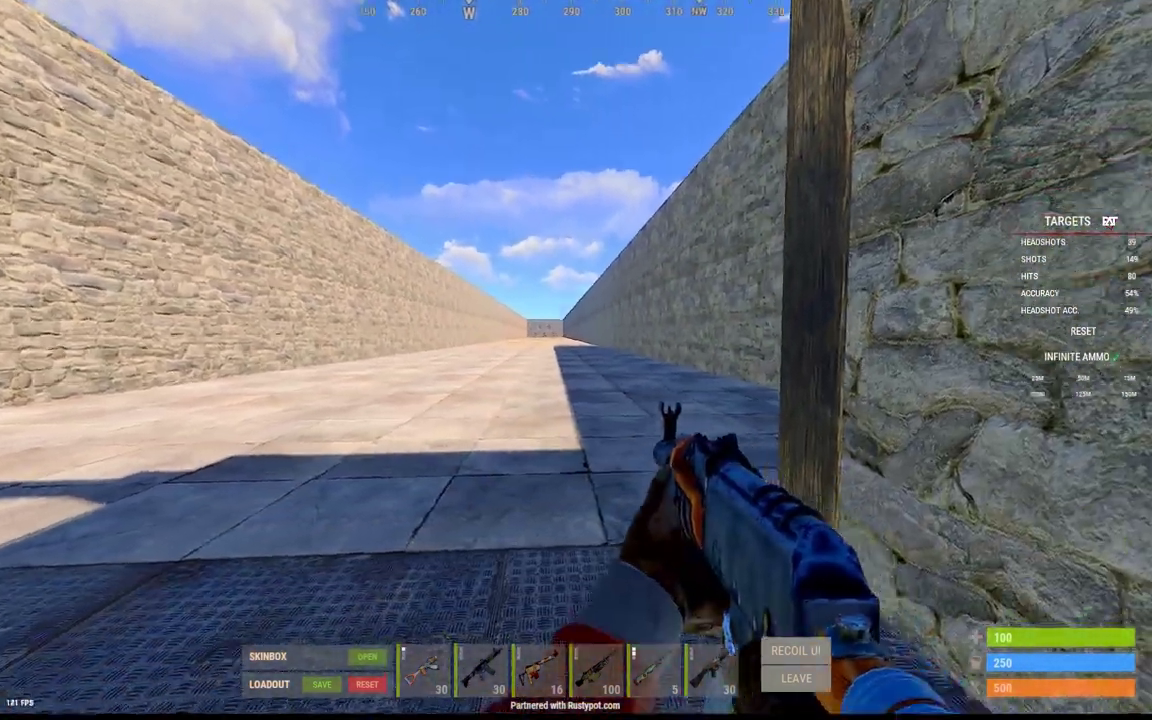
pyautogui.rightClick(576, 360)
pyautogui.click(576, 360)
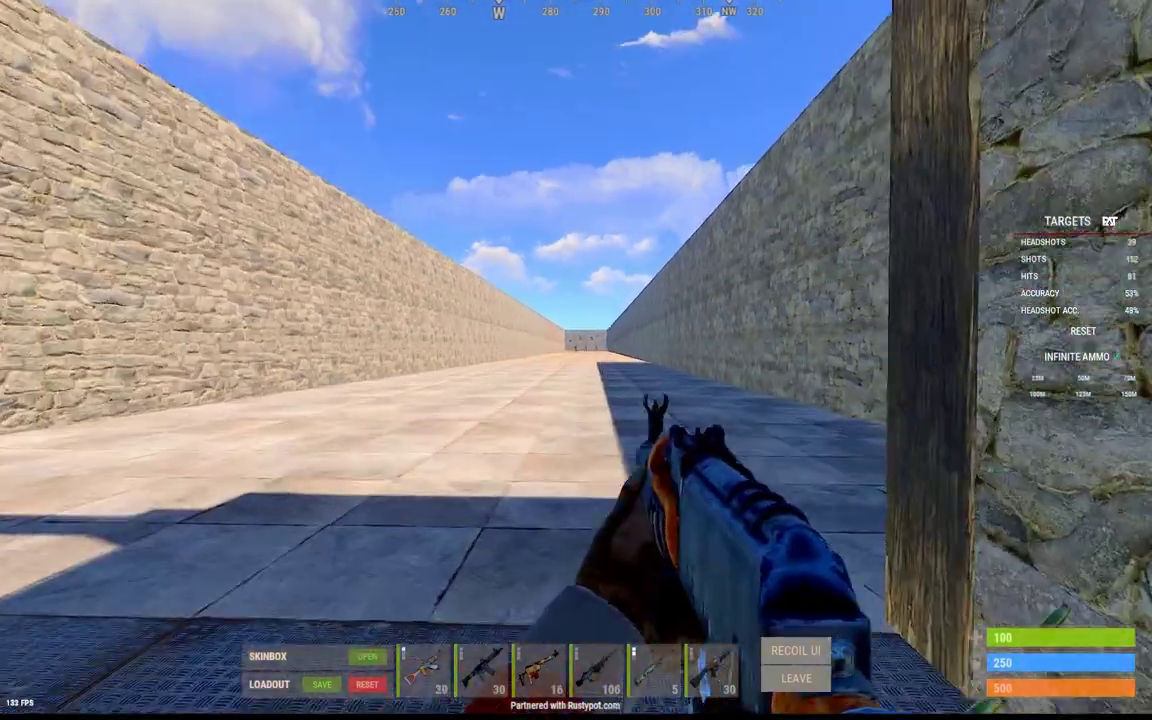
pyautogui.rightClick(576, 360)
pyautogui.click(576, 360)
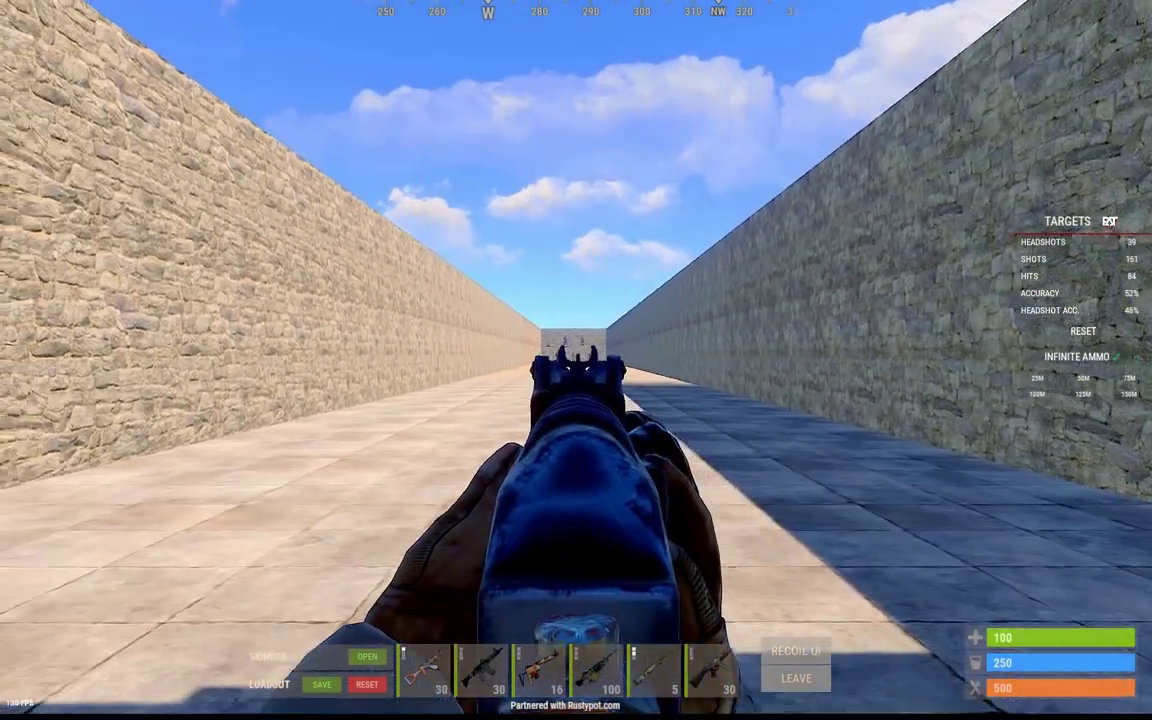
pyautogui.press('s')
pyautogui.click(576, 360)
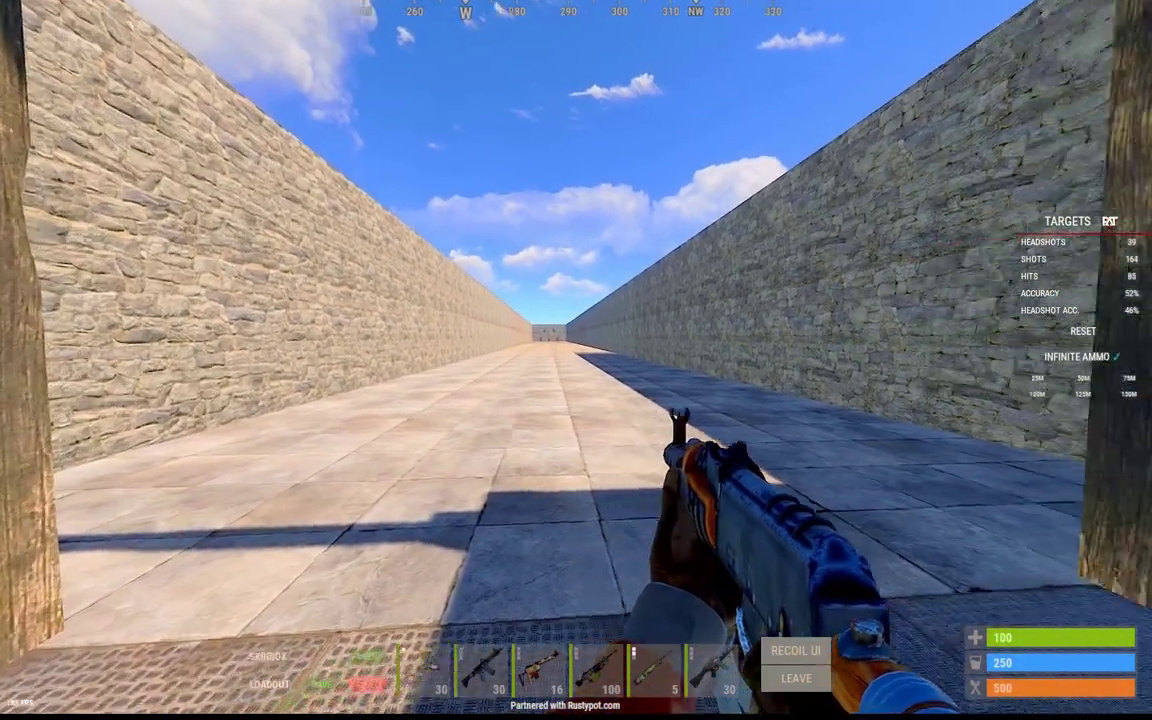